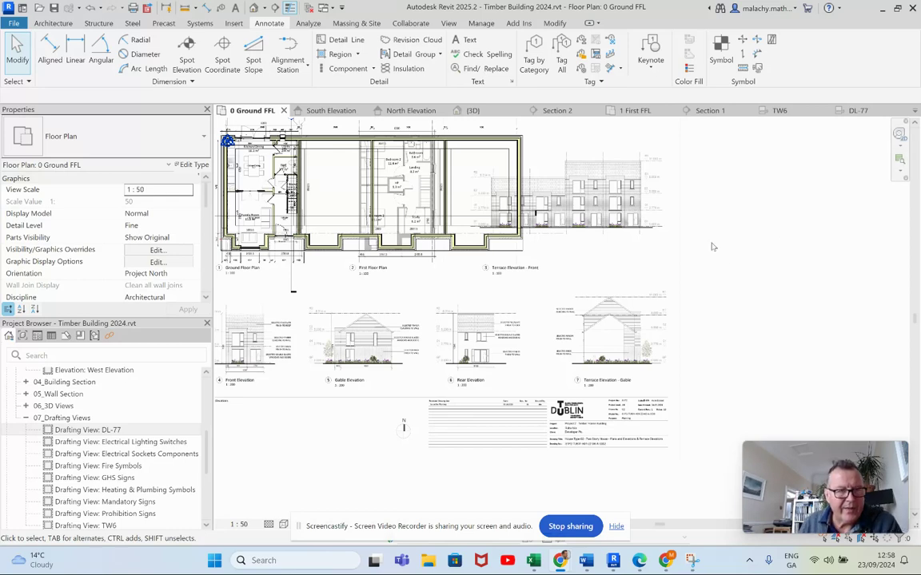
Zoom into the Terrace Elevation - Front around levels GF and 01 on the 0 Ground FFL view
scroll(518, 208, up, 5)
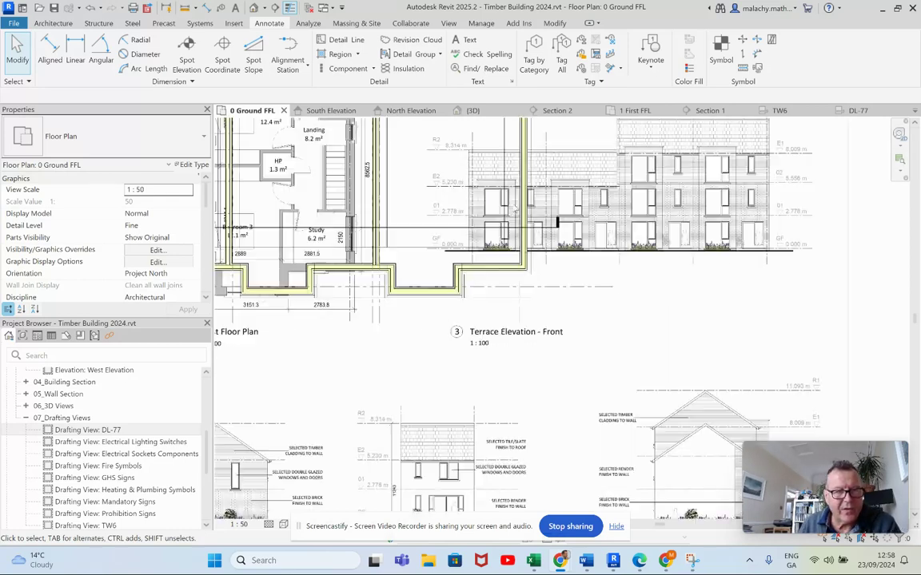
scroll(509, 200, up, 2)
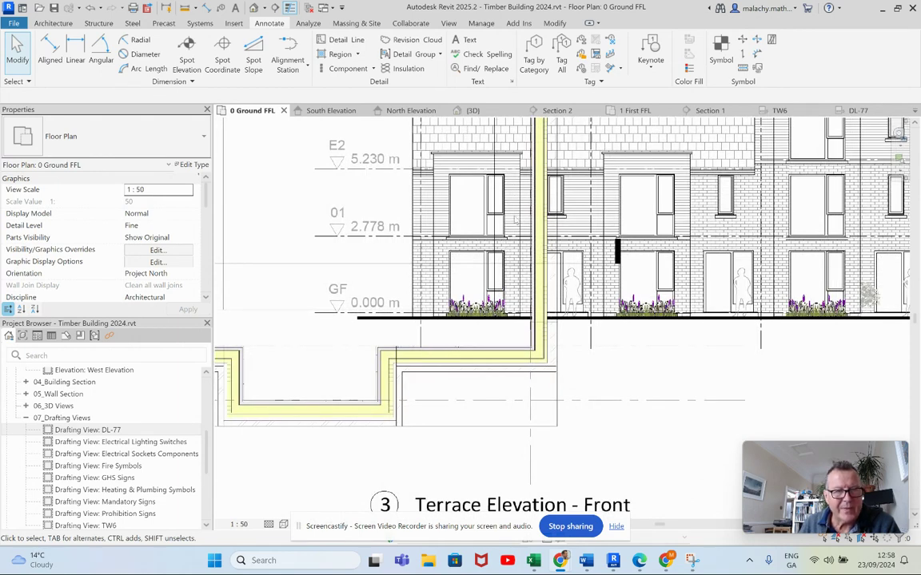
click(855, 110)
scroll(650, 243, down, 4)
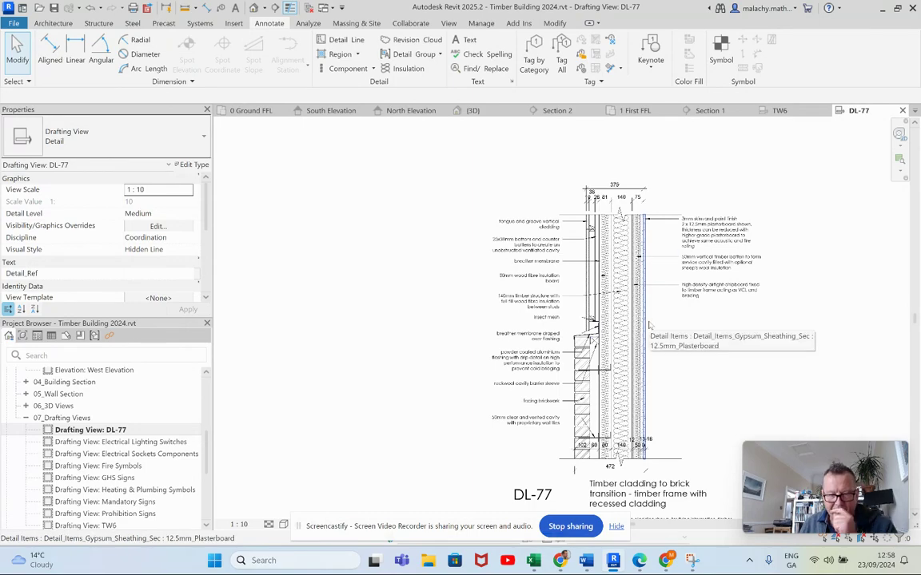
scroll(650, 323, up, 3)
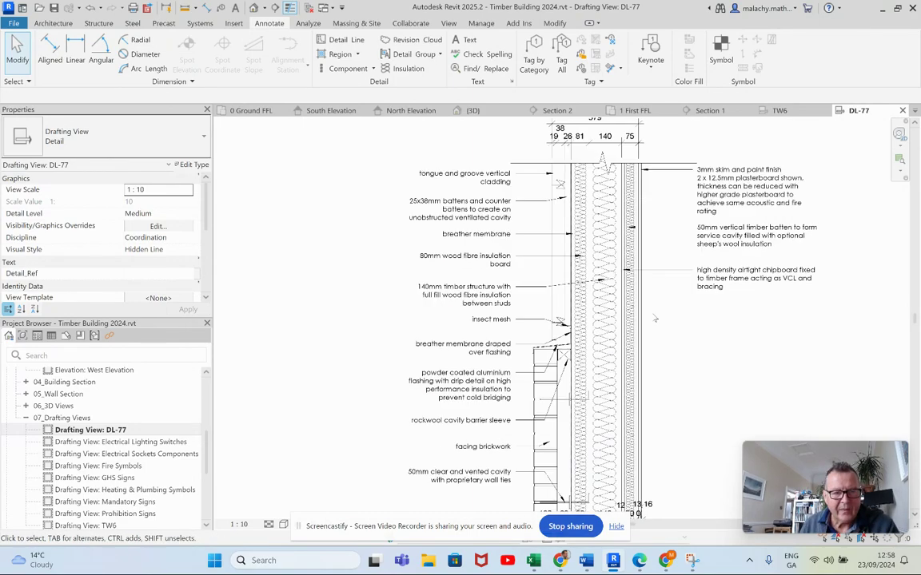
scroll(662, 341, up, 1)
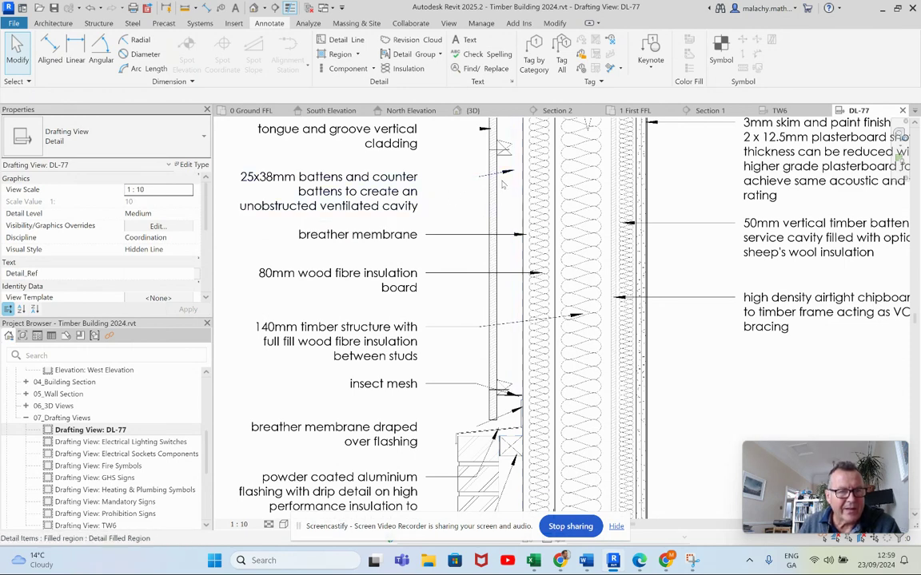
scroll(459, 209, down, 2)
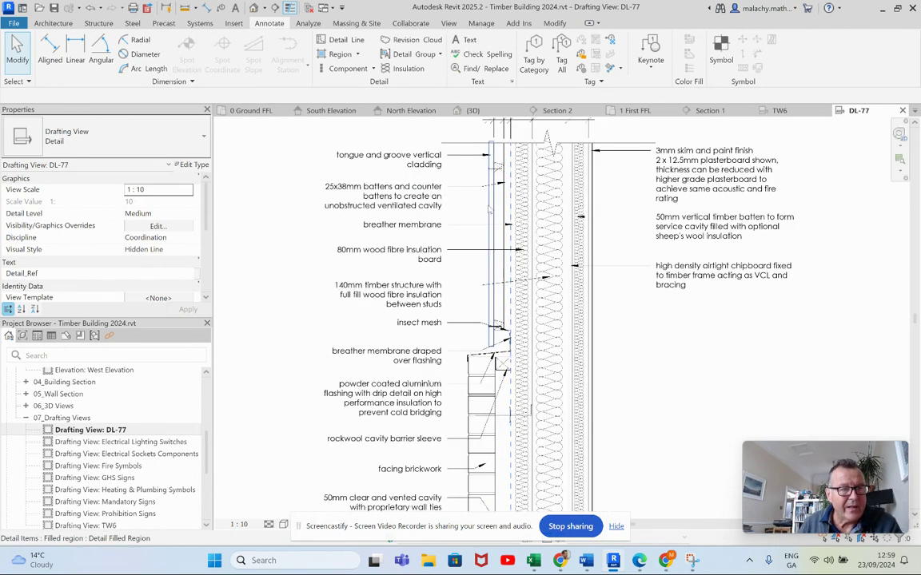
scroll(459, 209, up, 1)
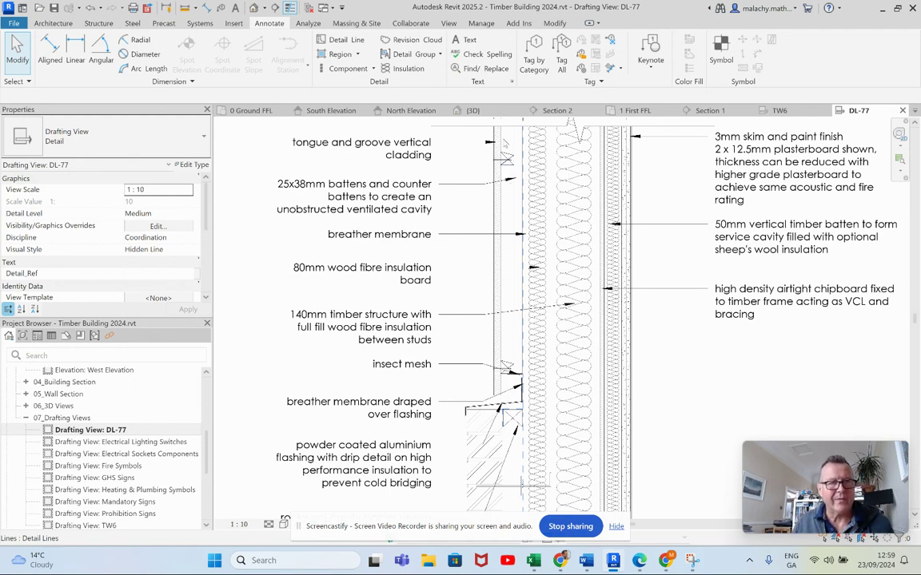
click(254, 111)
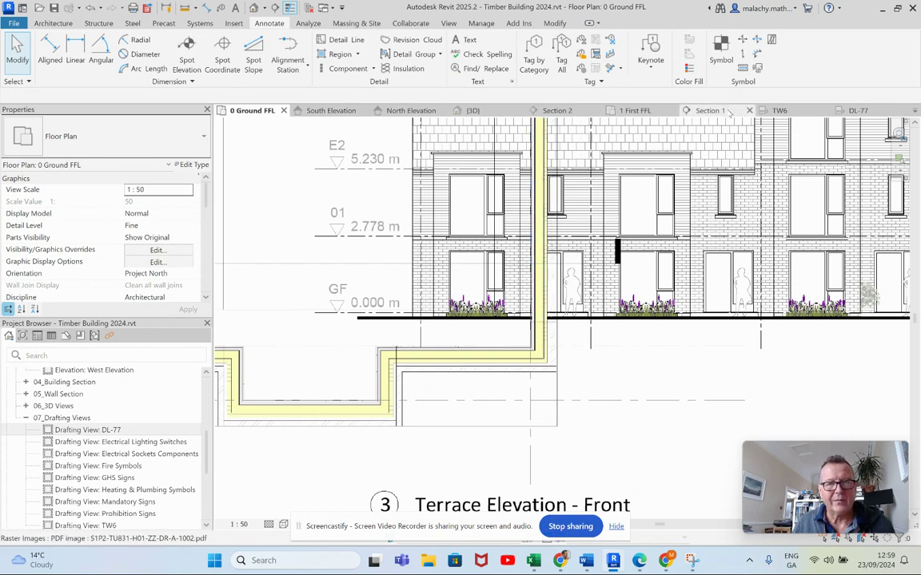
Select the ground-floor exterior brick wall and duplicate its Ext-W1 type as Timber Frame Ext Brick Ext-W5
click(869, 112)
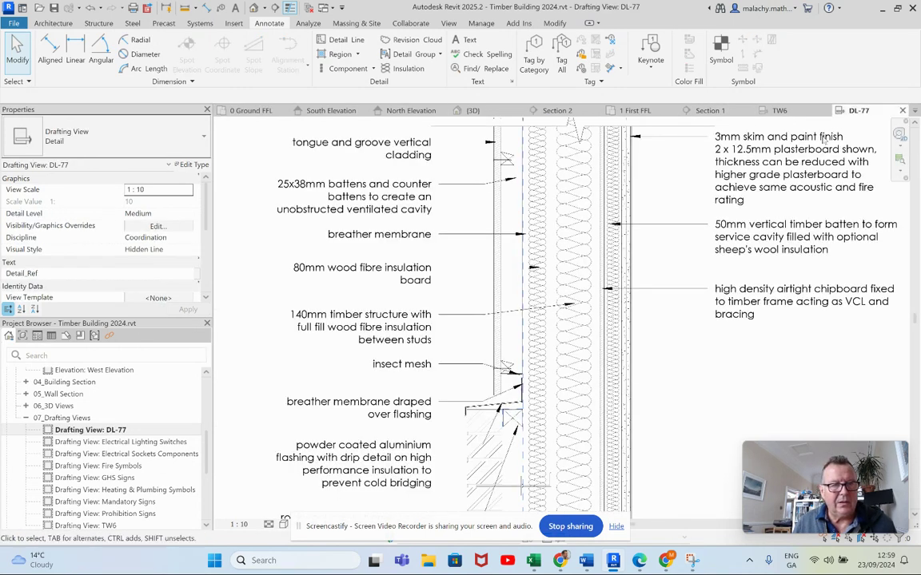
click(249, 111)
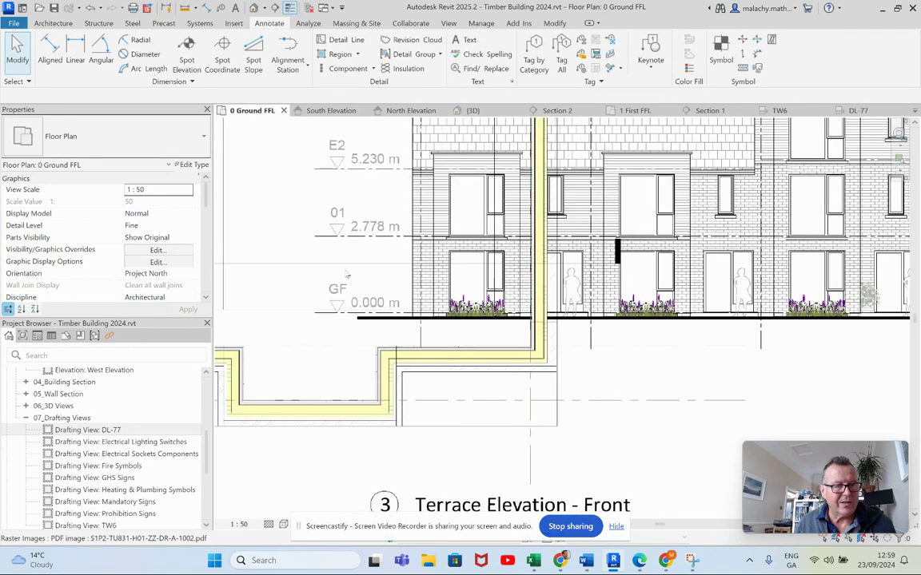
click(430, 361)
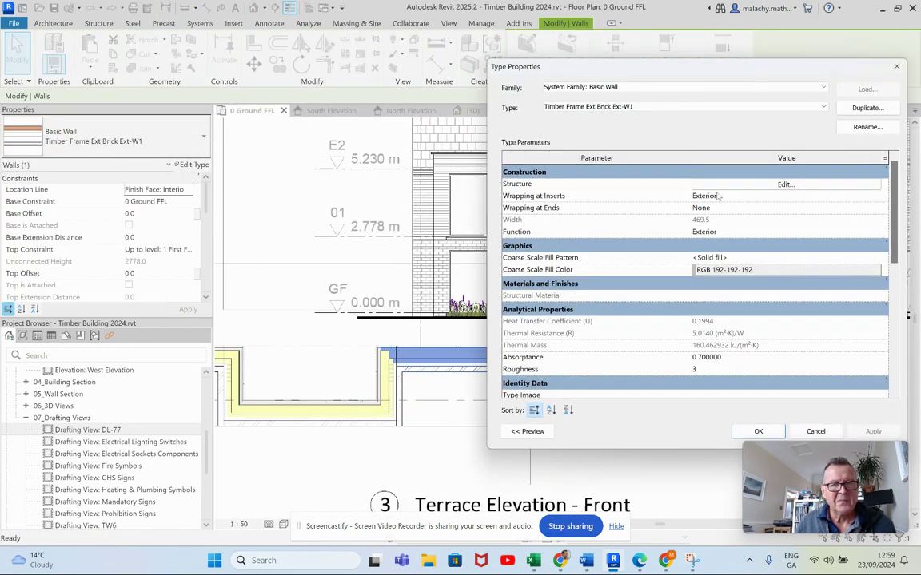
click(867, 109)
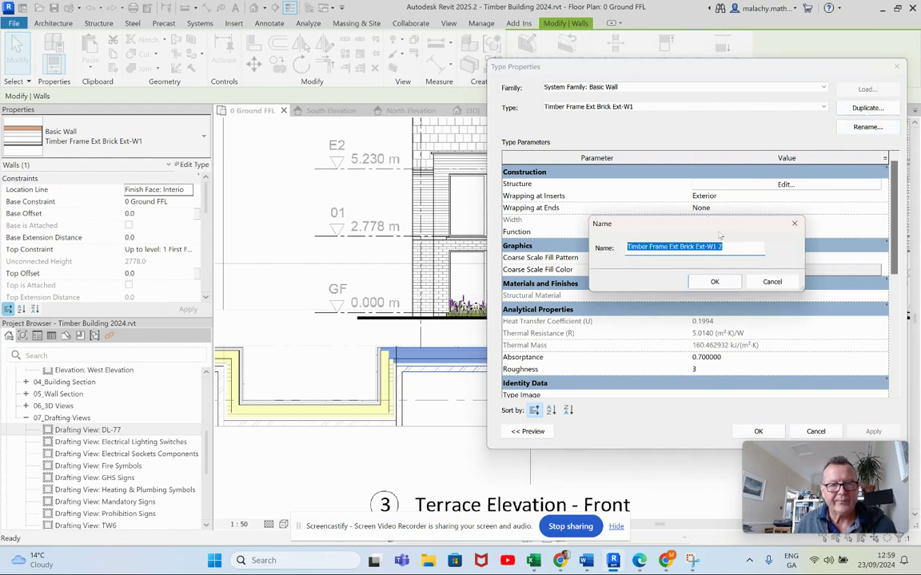
click(730, 246)
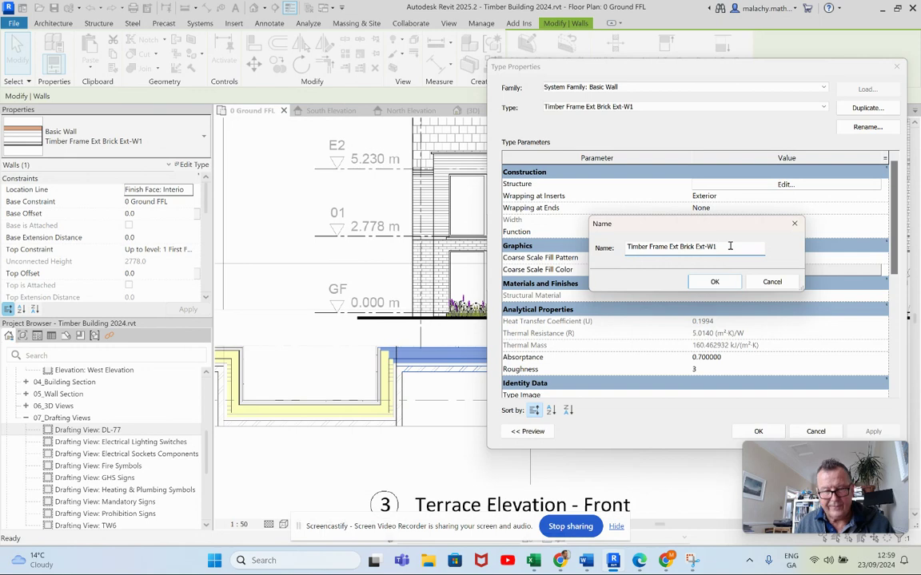
text(S)
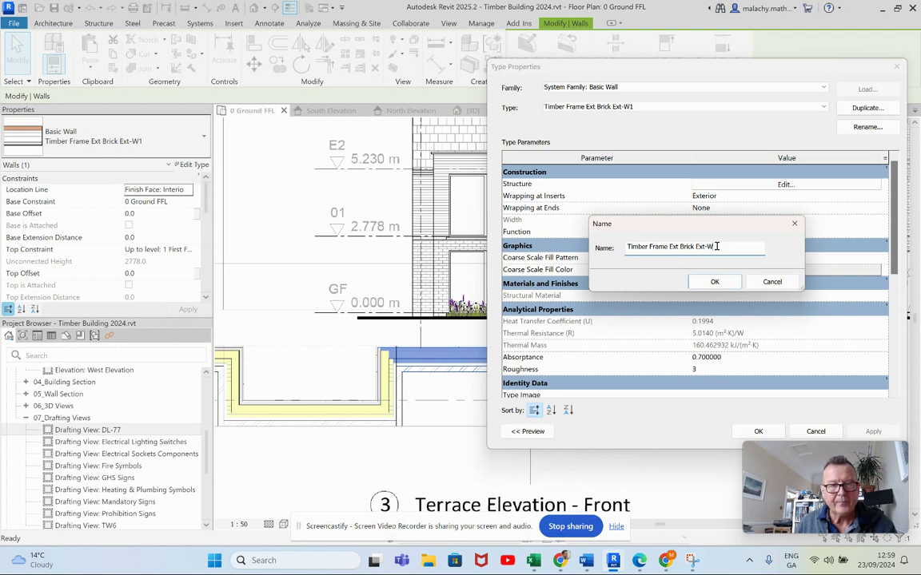
text(5)
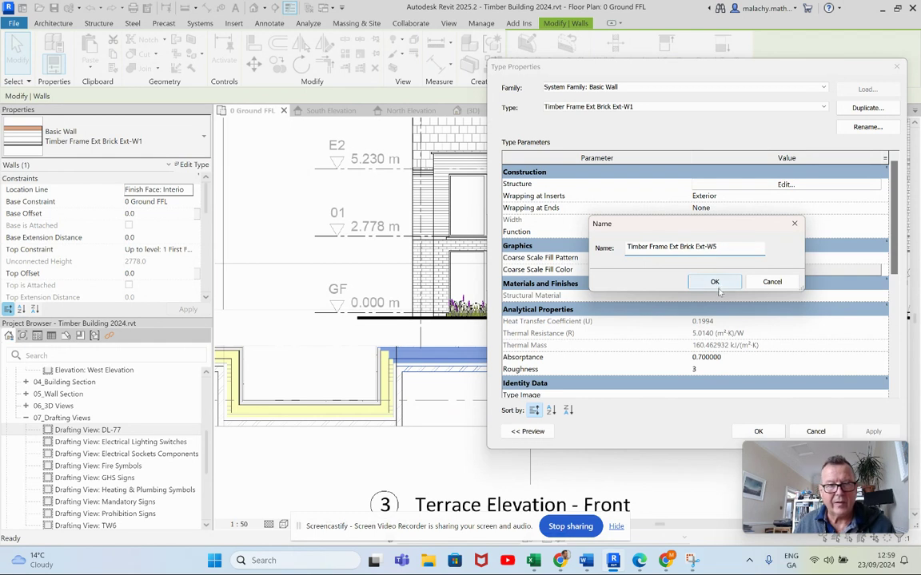
click(714, 281)
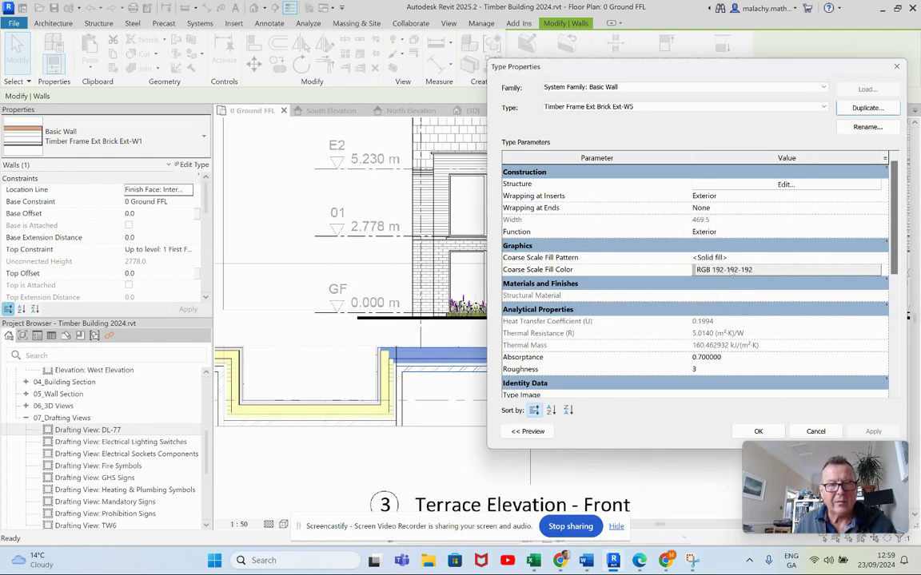
Replace layer 3's mineral wool insulation with Wood - Batten Layer in the Ext-W5 structure
click(744, 185)
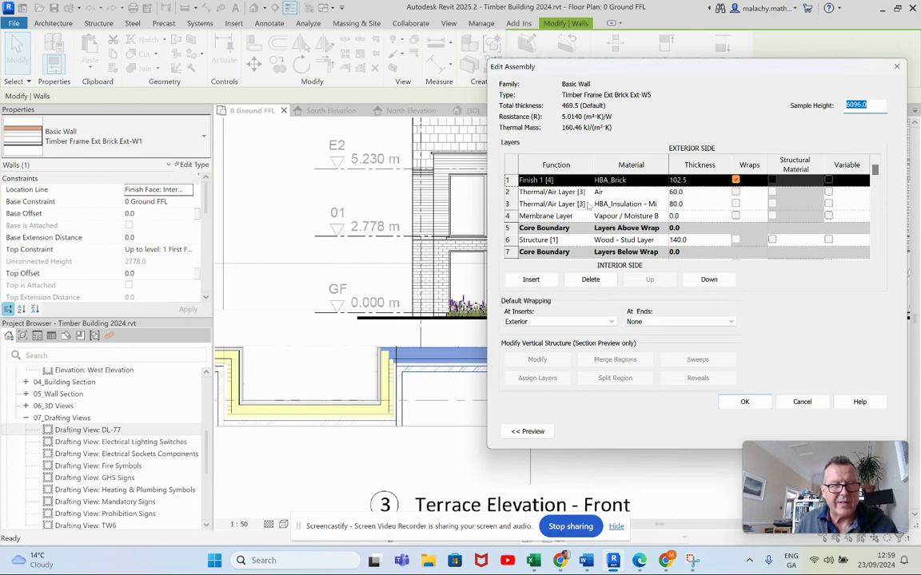
click(663, 205)
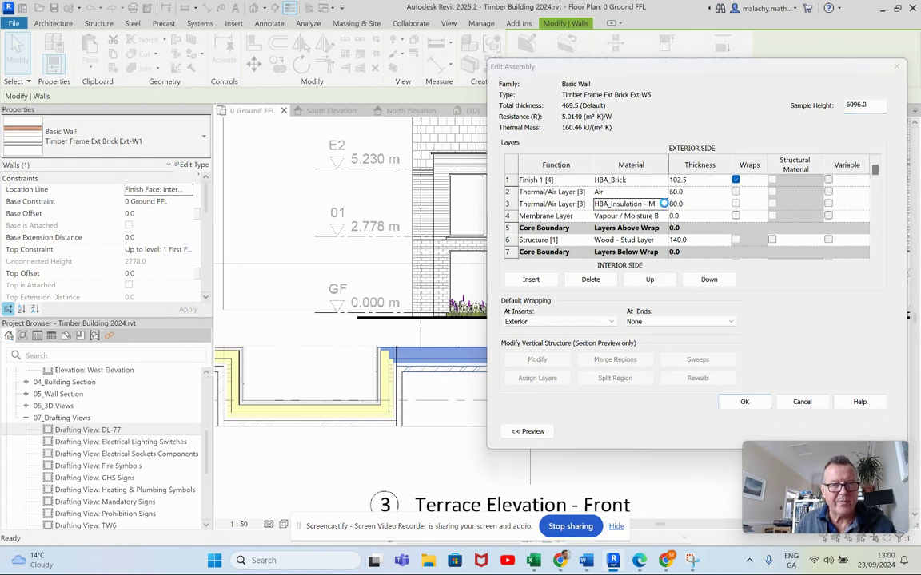
click(662, 204)
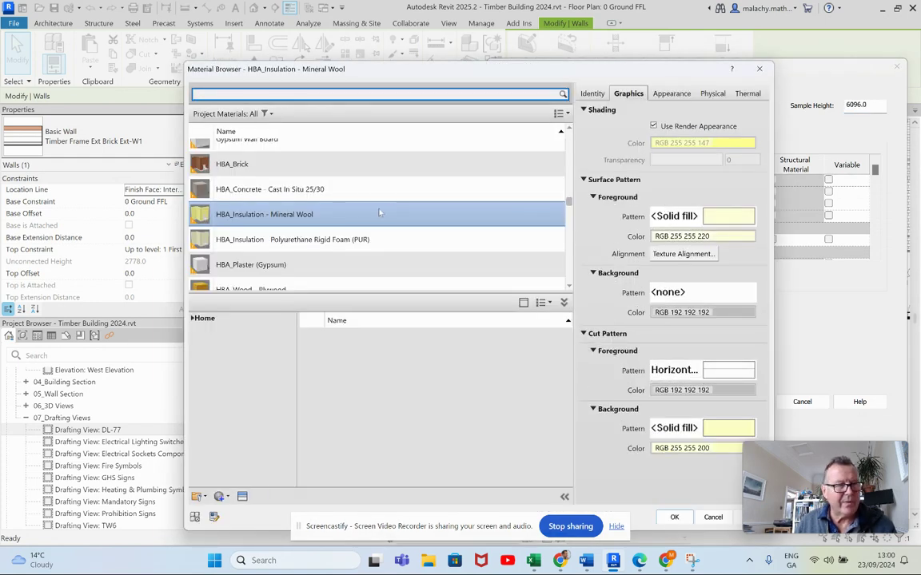
scroll(379, 211, down, 10)
scroll(379, 212, down, 10)
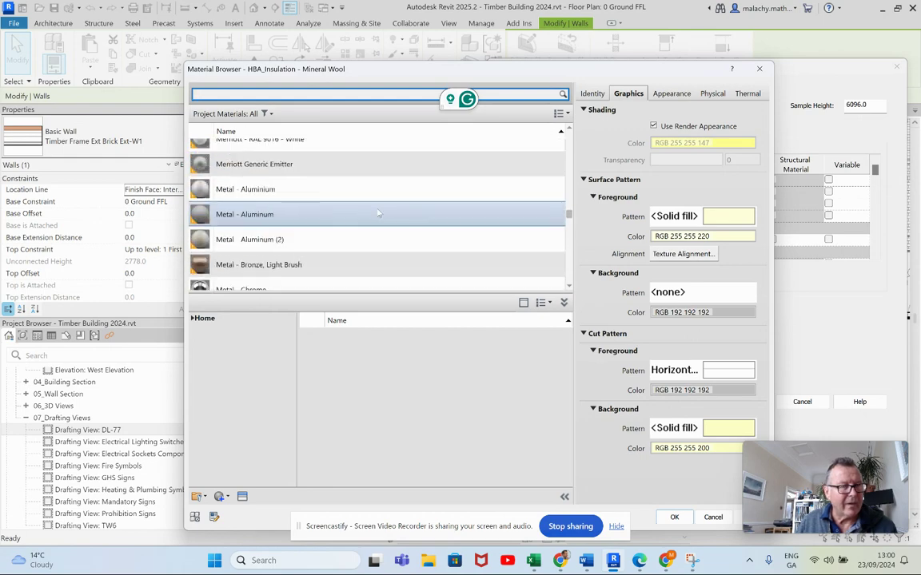
scroll(373, 217, down, 12)
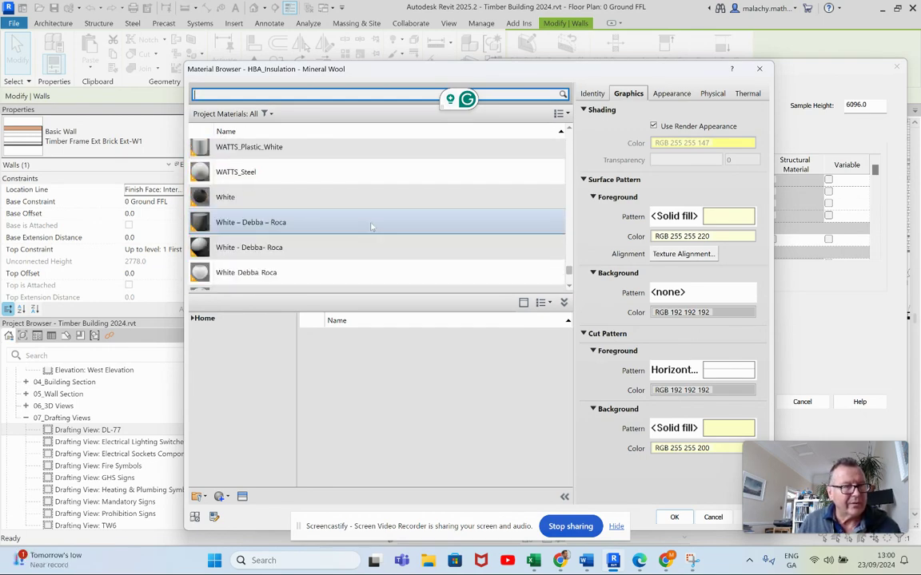
scroll(371, 227, down, 5)
scroll(364, 226, up, 1)
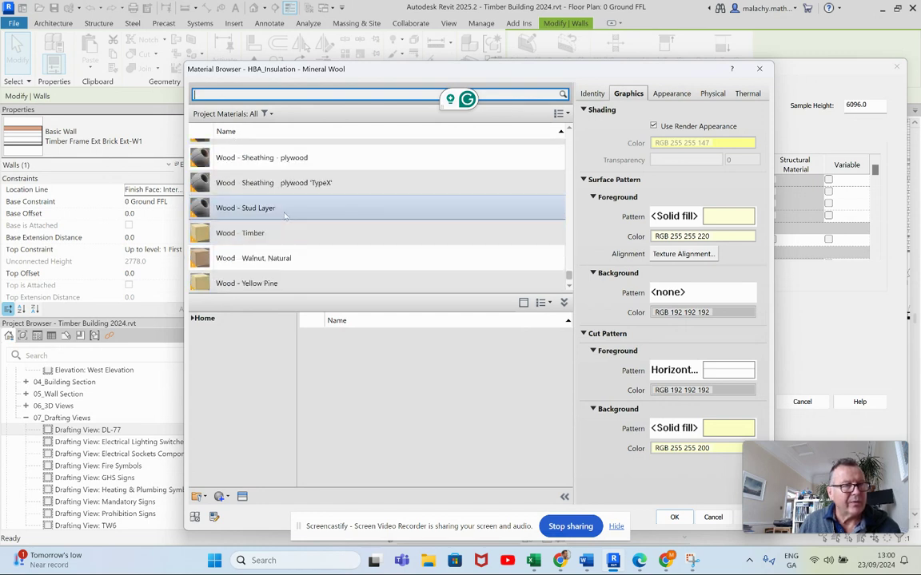
scroll(285, 214, up, 1)
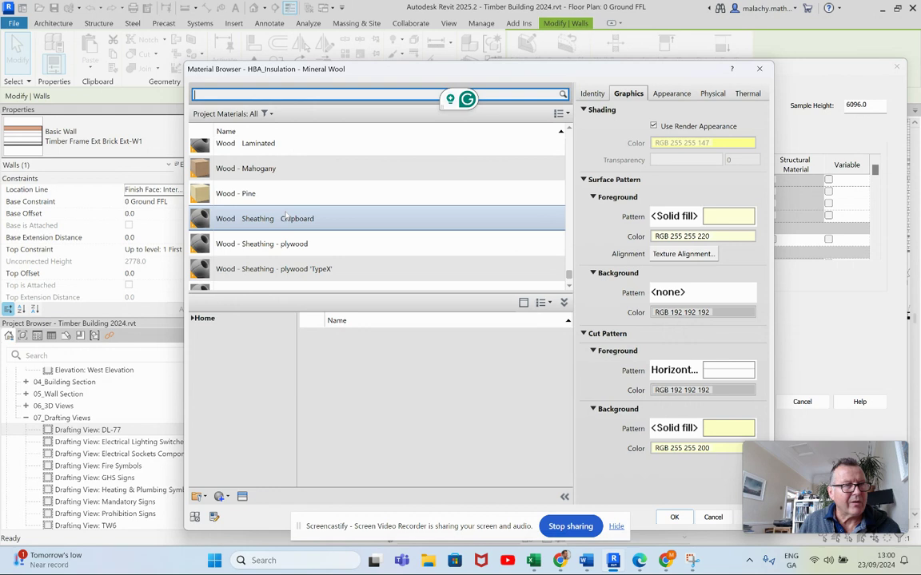
scroll(285, 214, up, 1)
scroll(285, 215, up, 1)
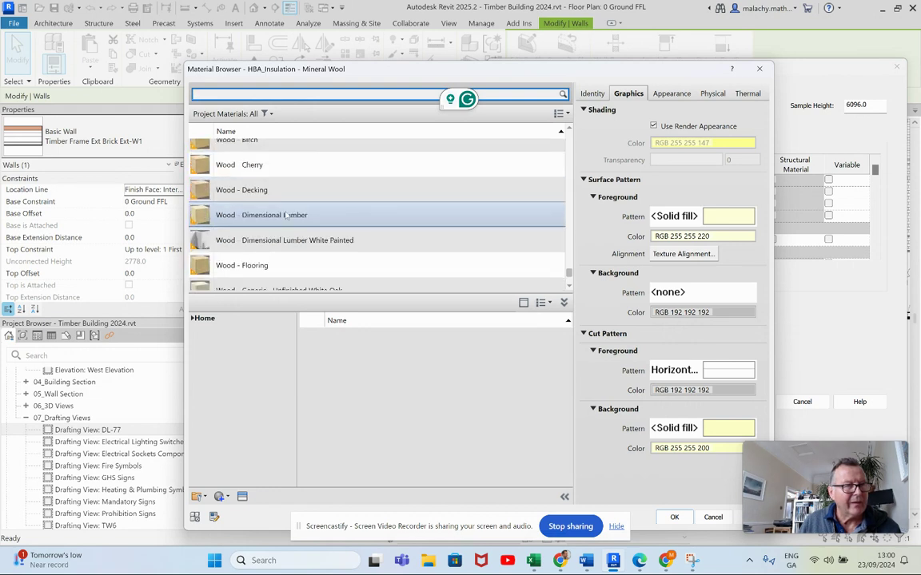
scroll(297, 212, up, 1)
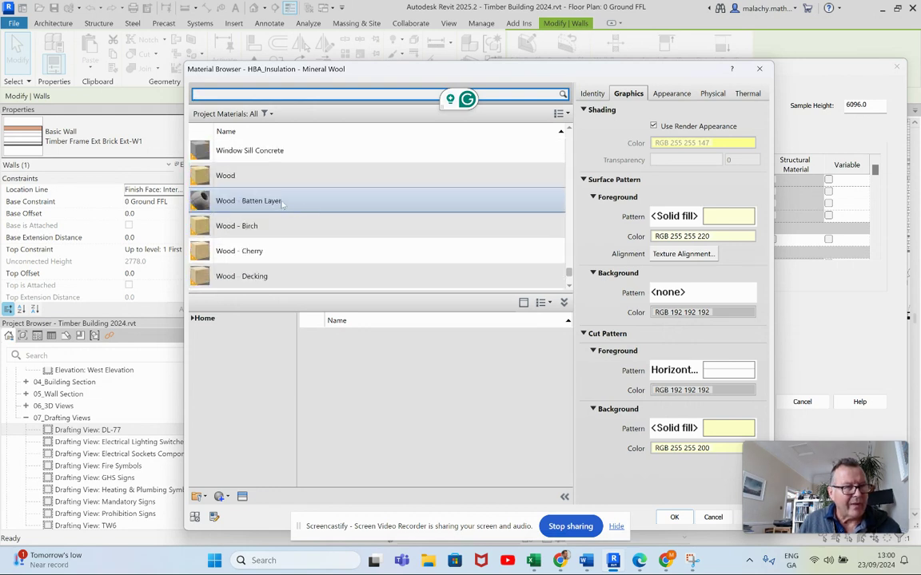
click(293, 209)
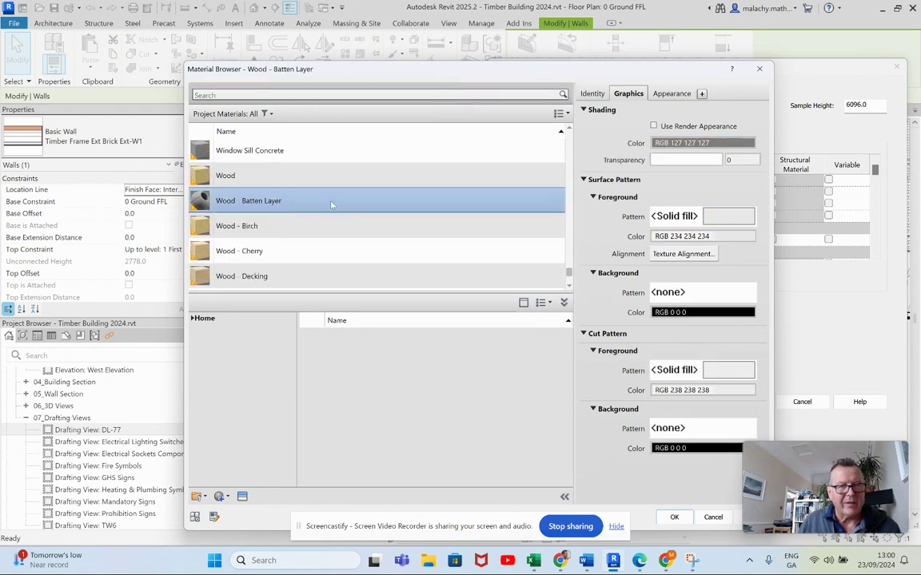
click(673, 518)
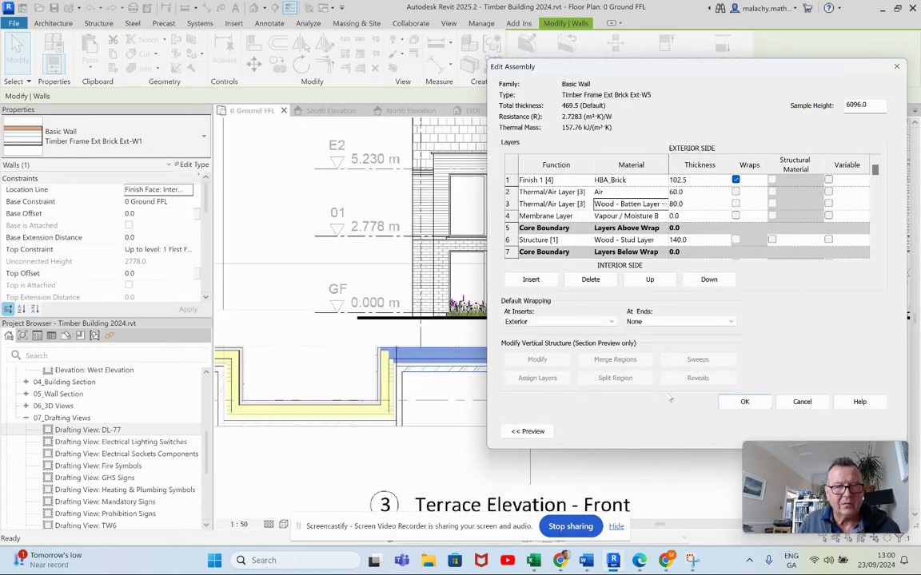
Set layer 3's thickness to 38 and change layer 2 from Air to Wood - Batten Layer
key(Tab)
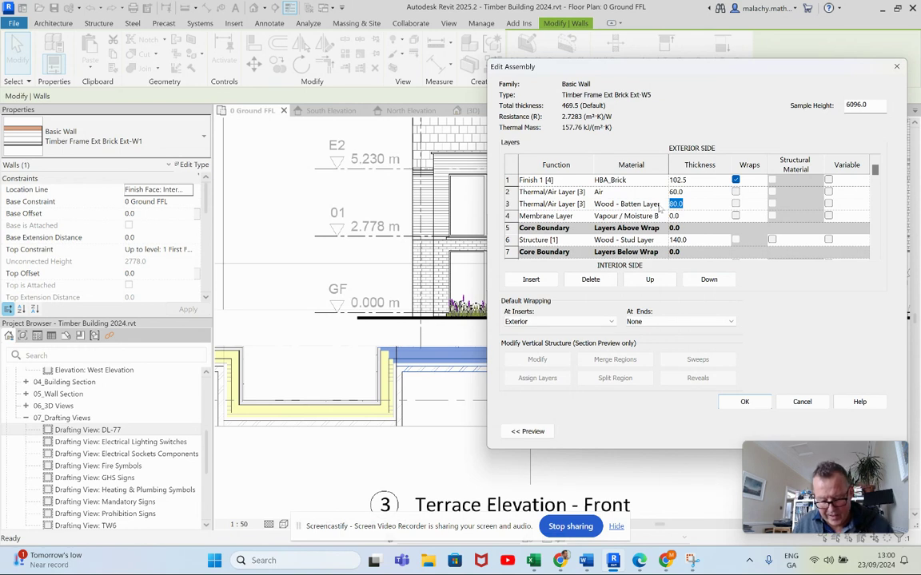
text(38)
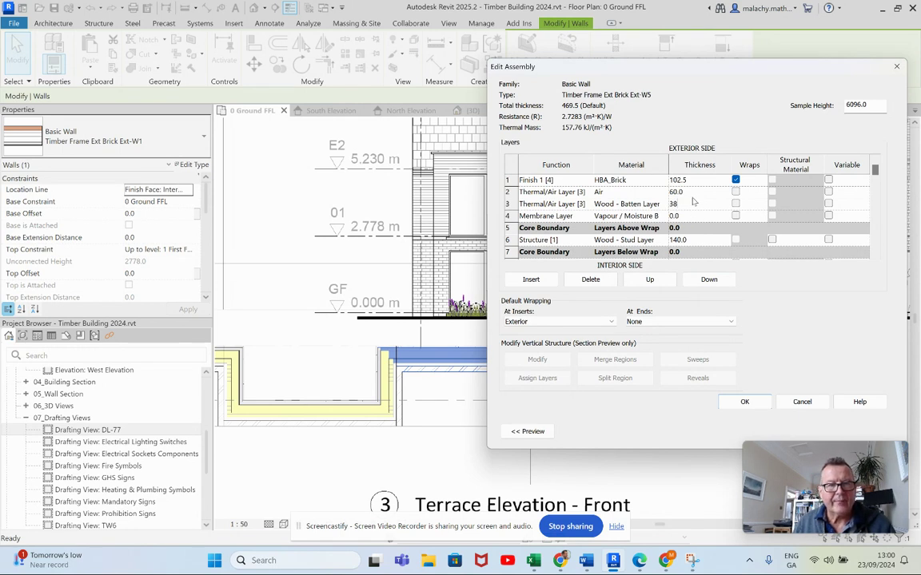
click(607, 192)
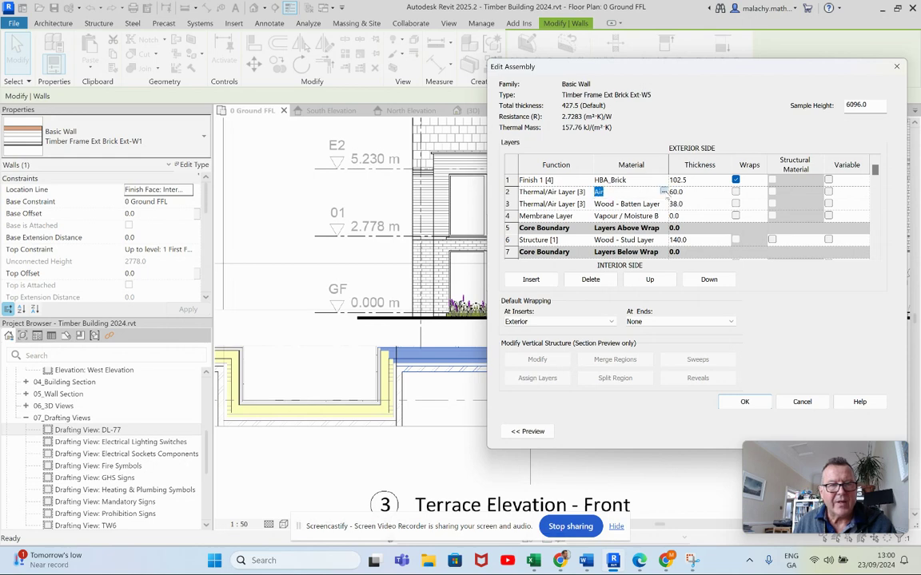
click(662, 192)
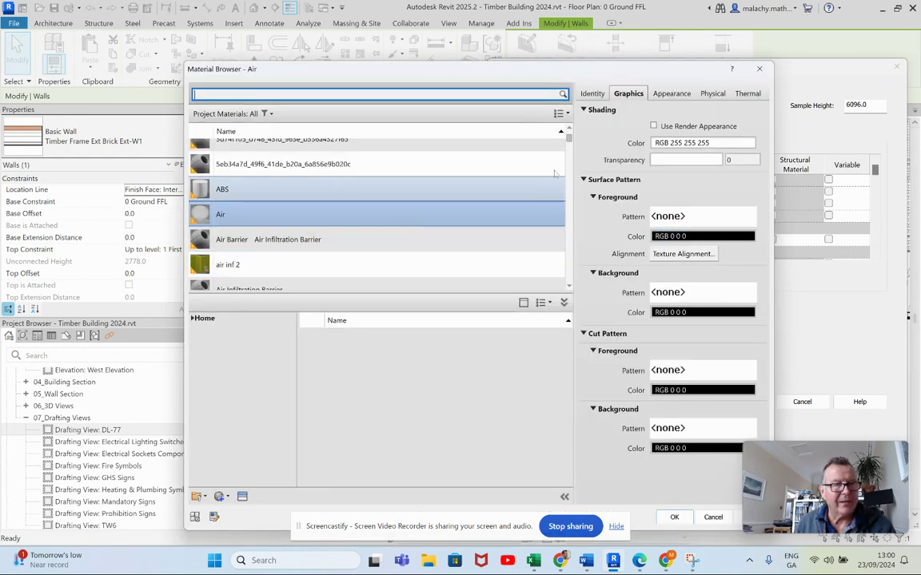
drag(569, 141, 569, 281)
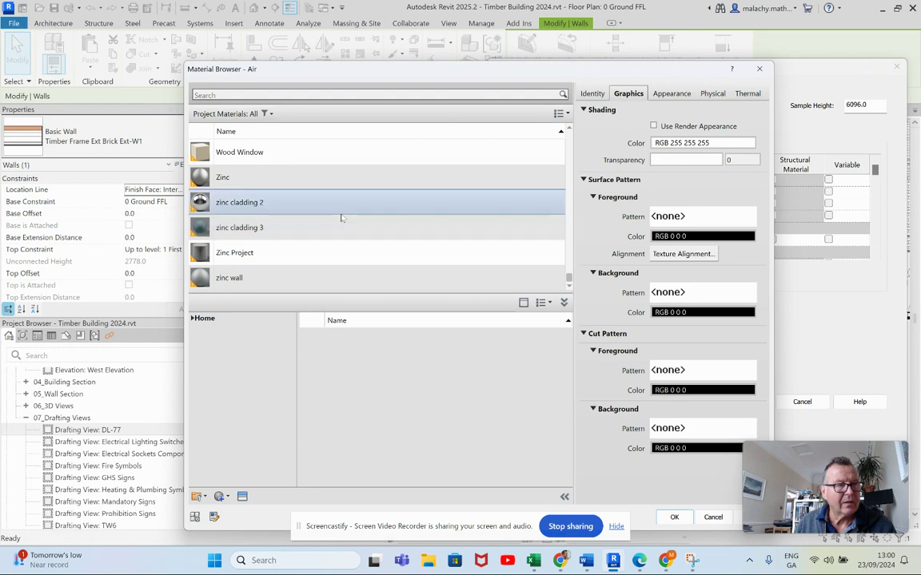
scroll(341, 216, up, 2)
scroll(341, 215, up, 4)
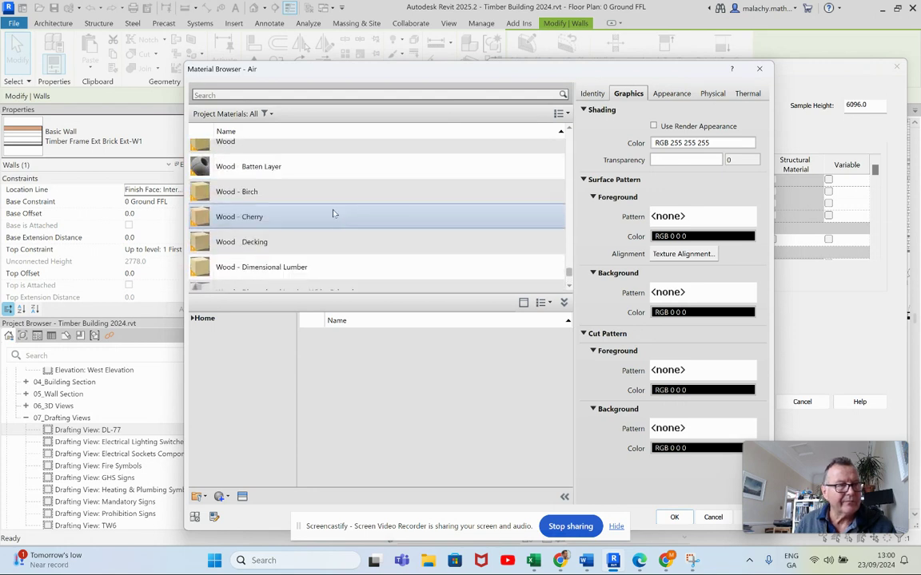
click(301, 168)
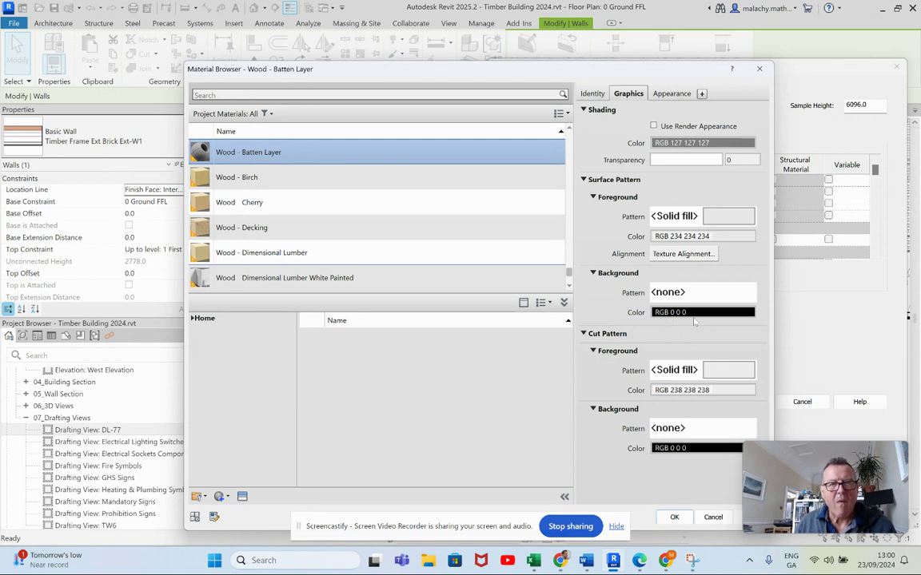
Lighten the Wood - Batten Layer surface foreground colour to pale grey RGB 209
click(715, 237)
drag(613, 216, 615, 228)
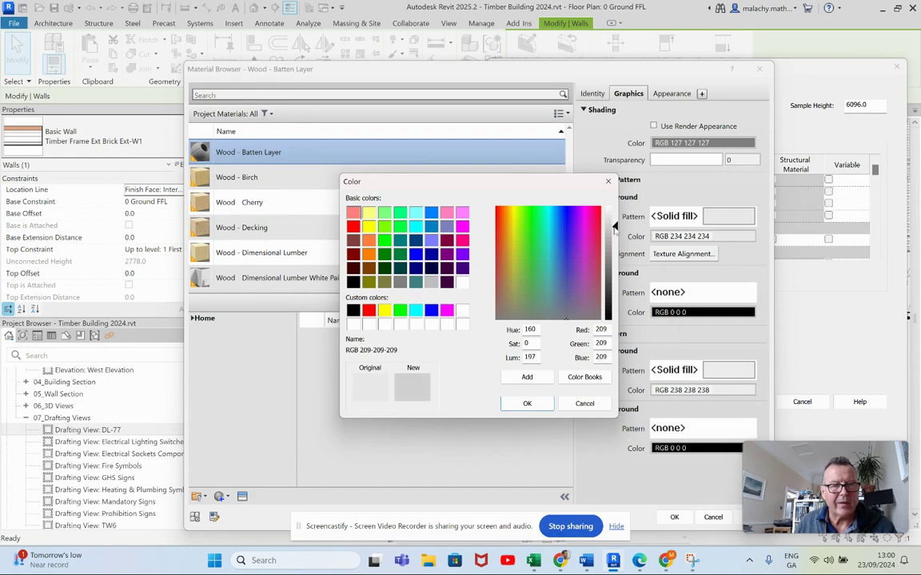
click(550, 408)
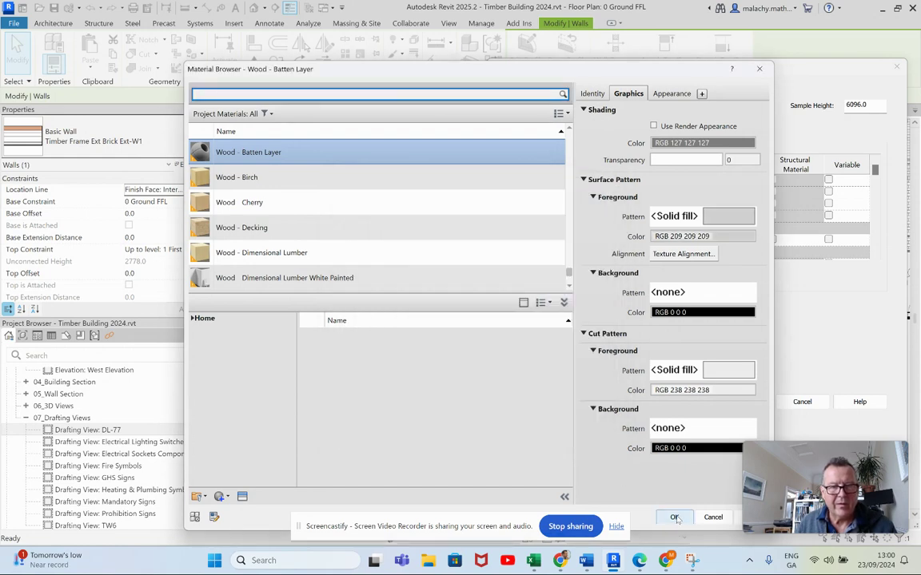
key(Return)
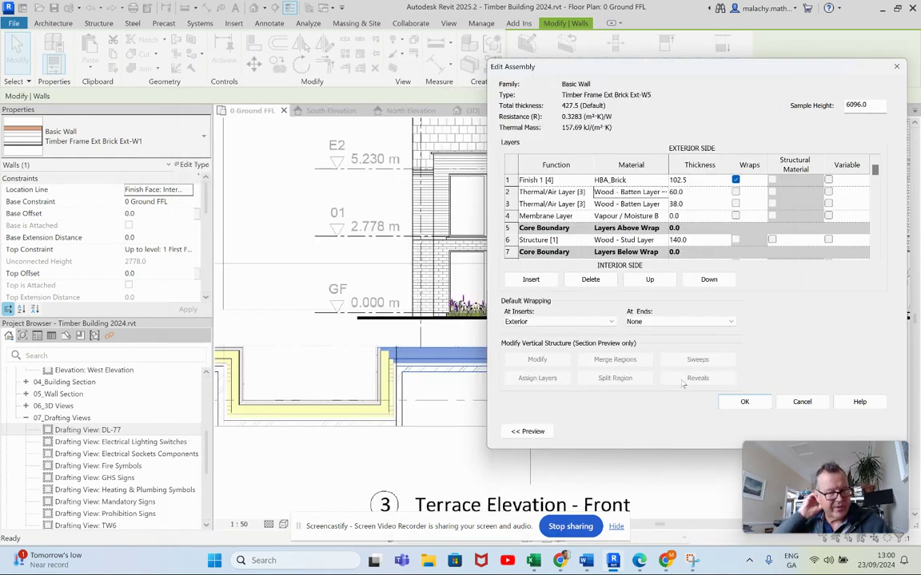
Set layer 2's thickness to 38 and bring up material choices for the HBA_Brick finish layer
click(685, 191)
drag(685, 192, 664, 195)
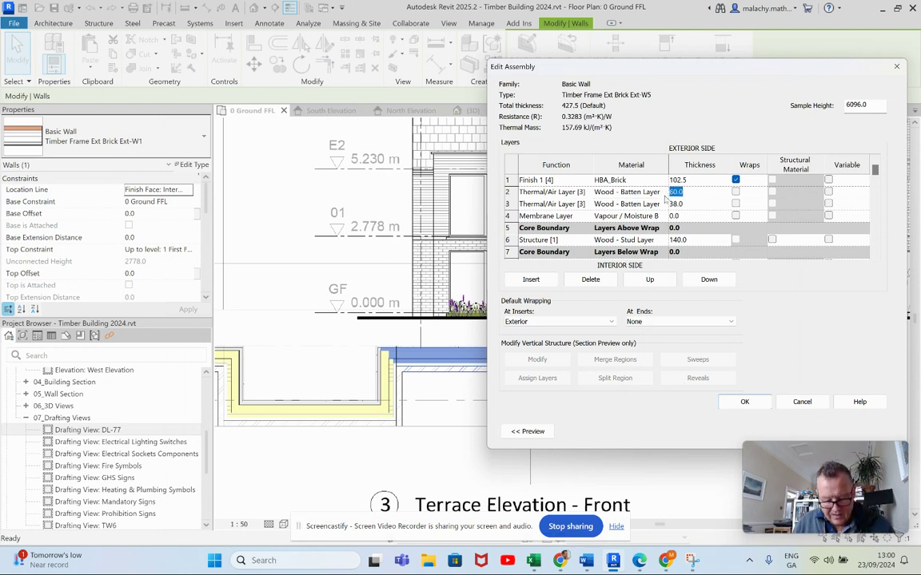
text(38)
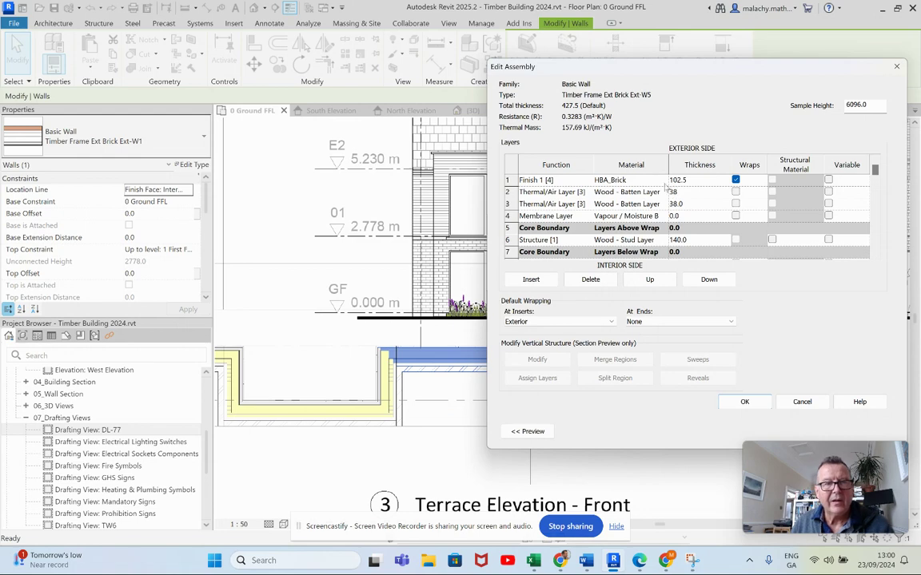
click(639, 180)
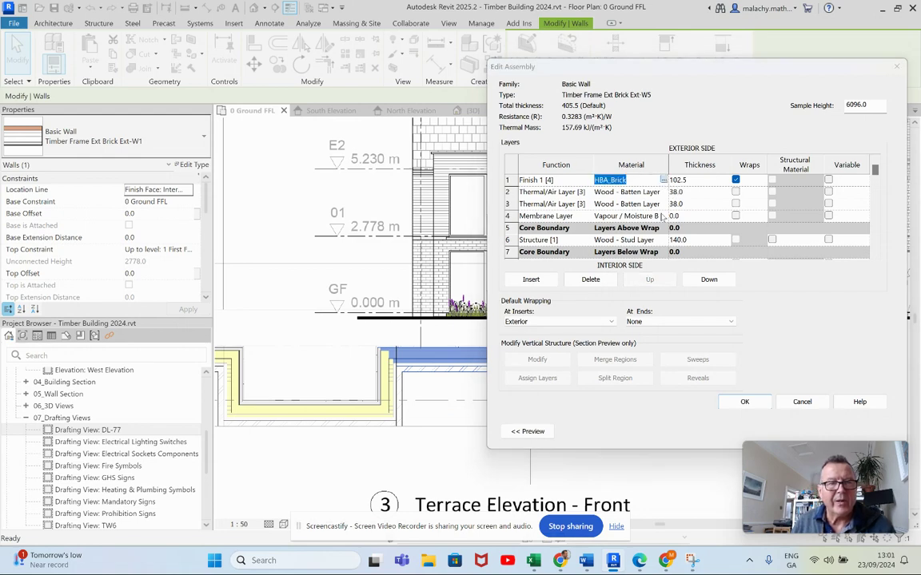
click(661, 181)
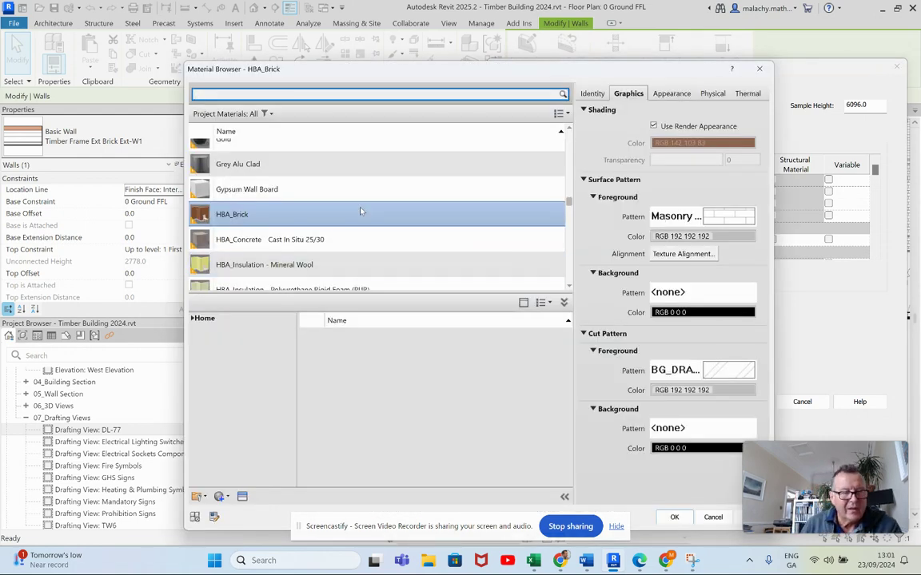
Pick Wood - Laminated in the Material Browser as the finish layer's new material
scroll(360, 221, down, 3)
scroll(359, 220, down, 10)
scroll(358, 220, up, 5)
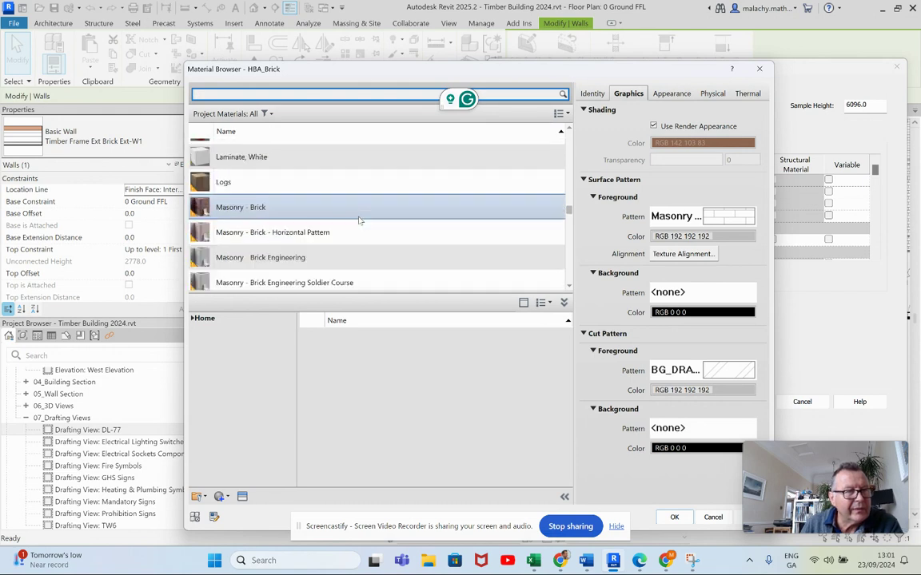
scroll(359, 221, up, 1)
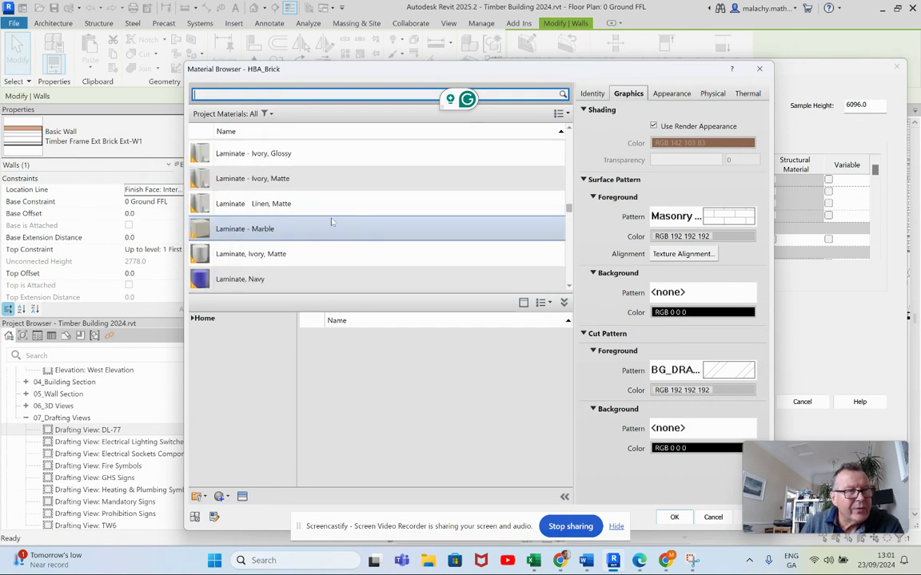
scroll(333, 221, up, 1)
scroll(333, 222, down, 1)
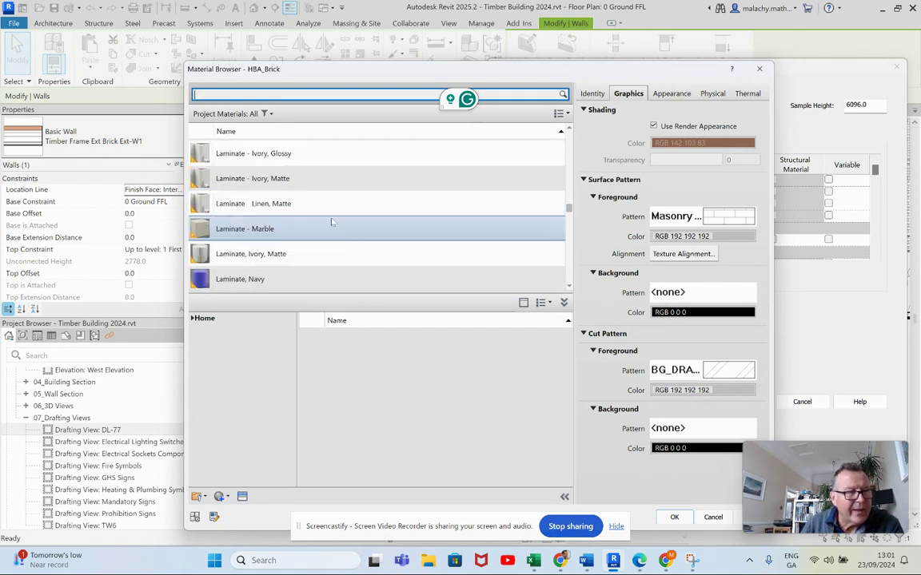
scroll(332, 222, down, 12)
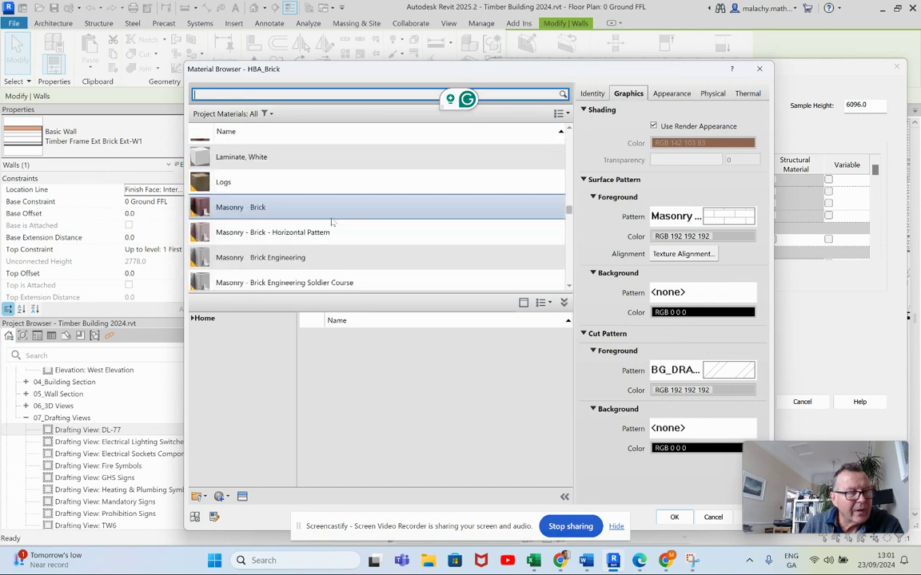
scroll(333, 224, down, 15)
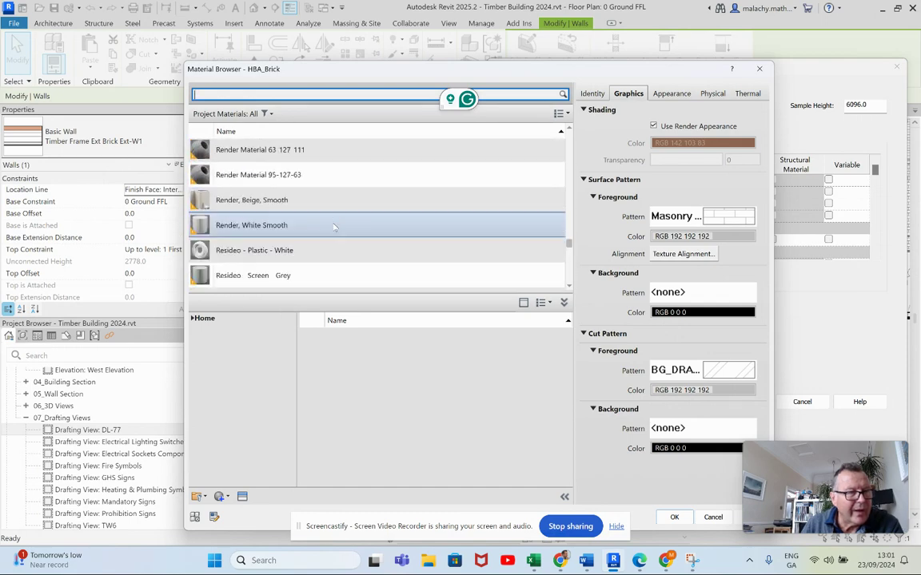
scroll(333, 228, down, 12)
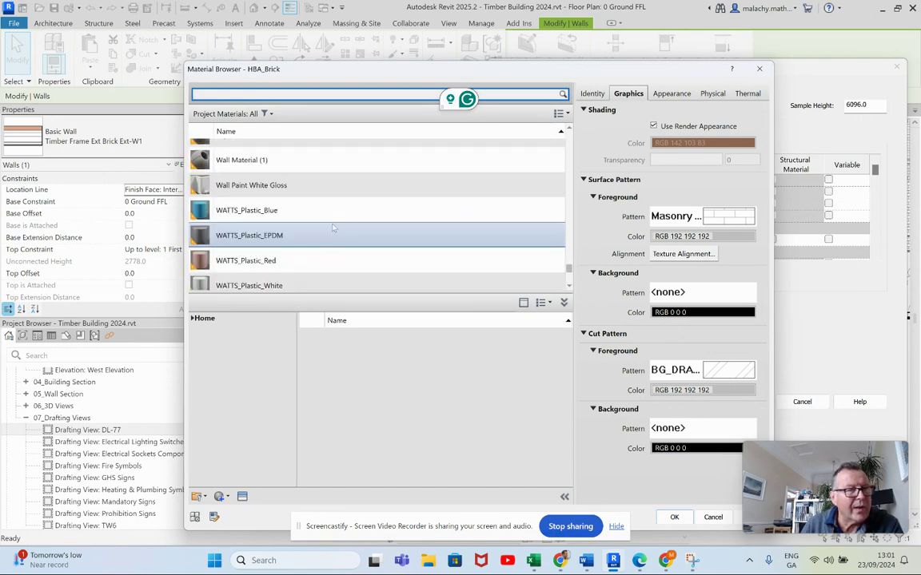
scroll(334, 227, down, 4)
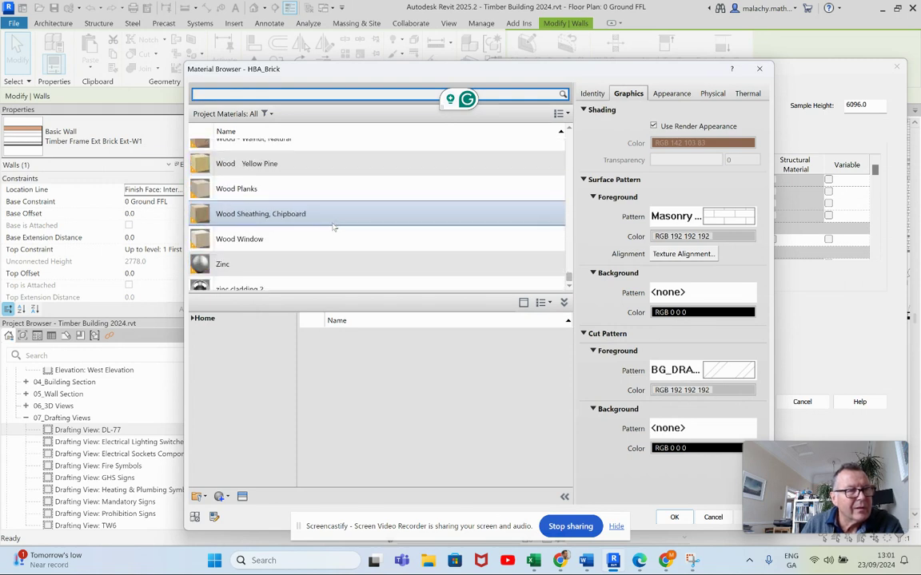
scroll(333, 227, up, 3)
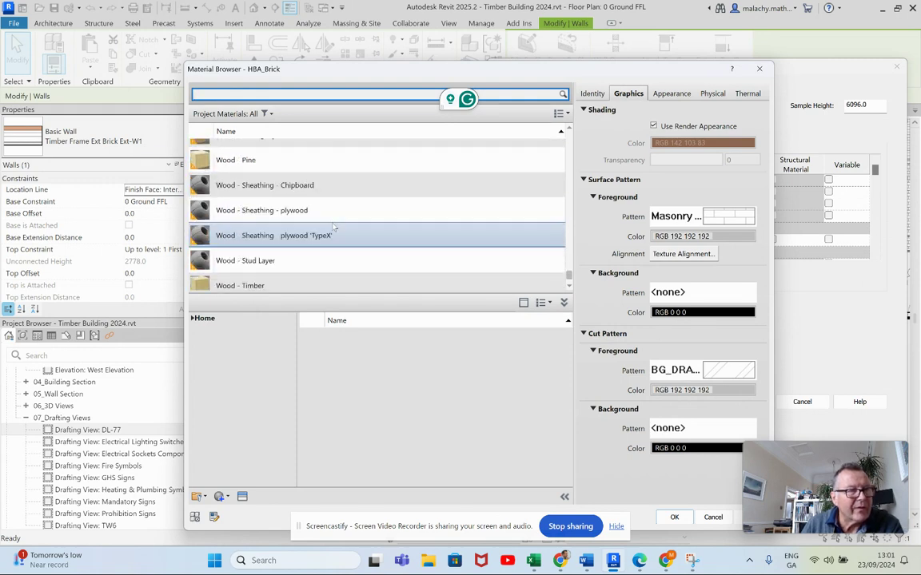
scroll(333, 227, up, 1)
click(300, 199)
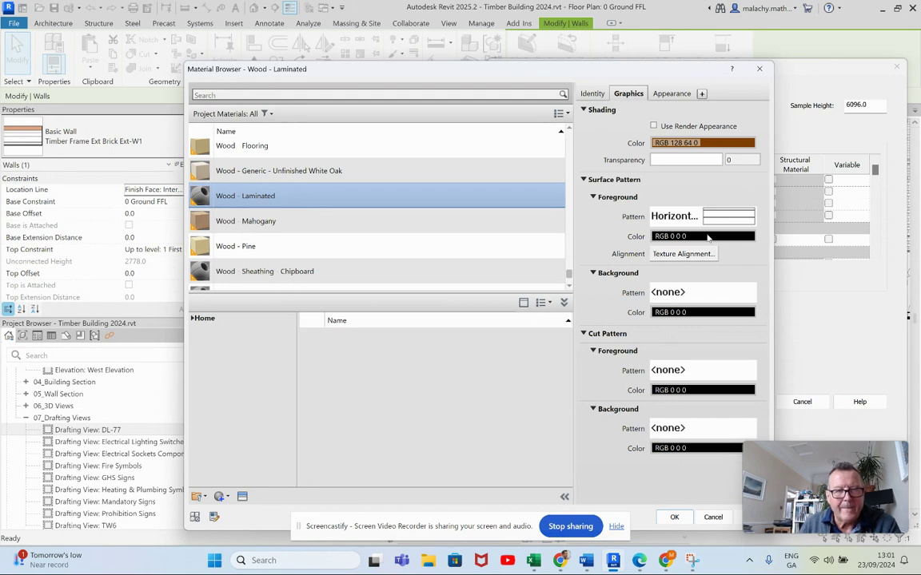
Give Wood - Laminated a solid-fill surface background in brown RGB 128 64 0
click(703, 216)
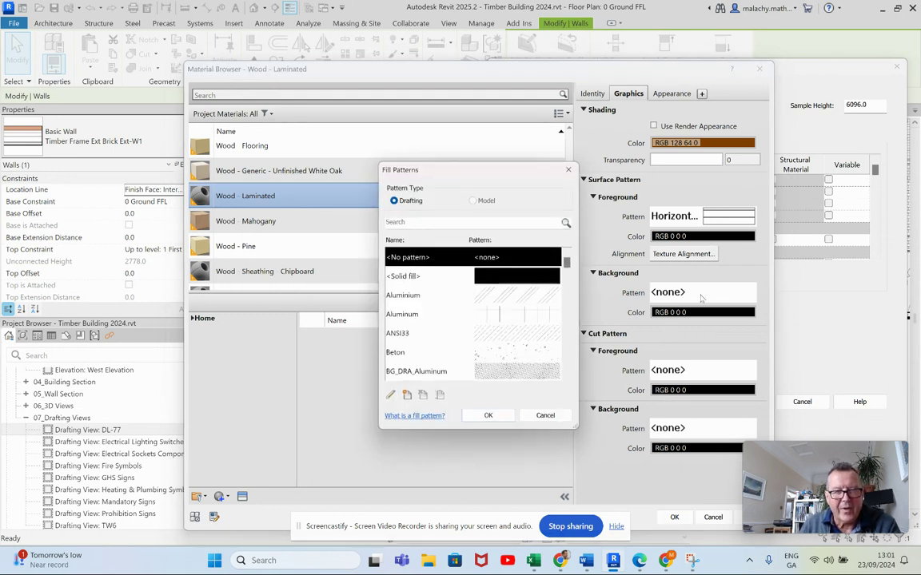
click(445, 276)
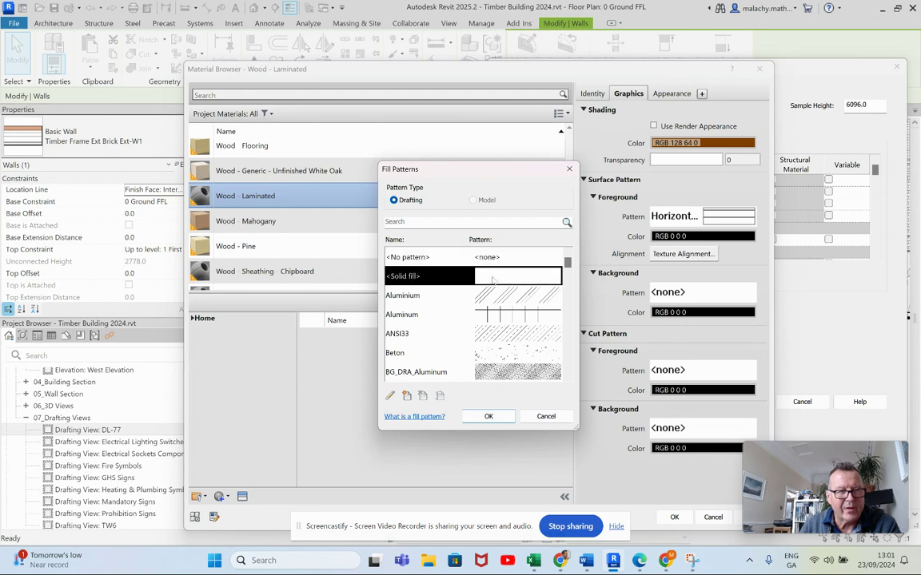
click(489, 416)
click(696, 312)
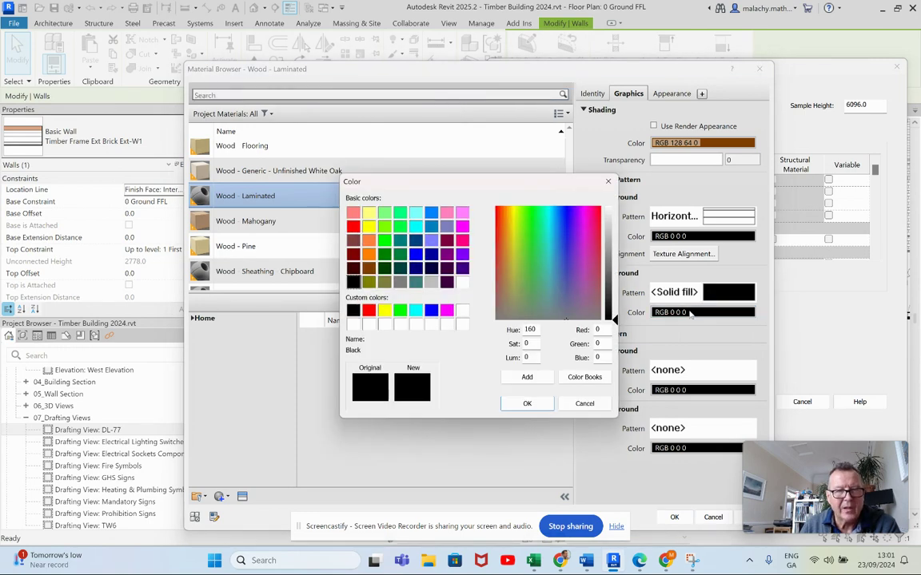
click(369, 269)
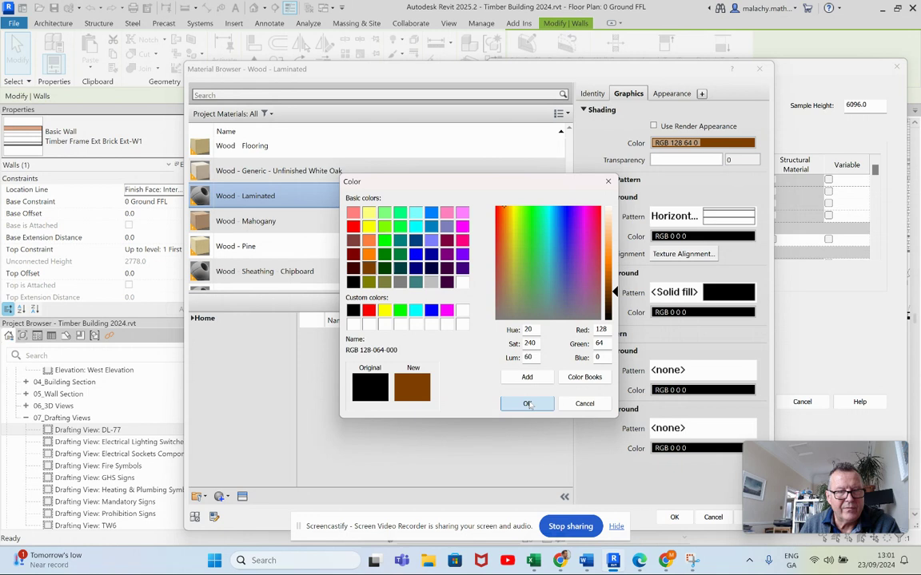
click(526, 403)
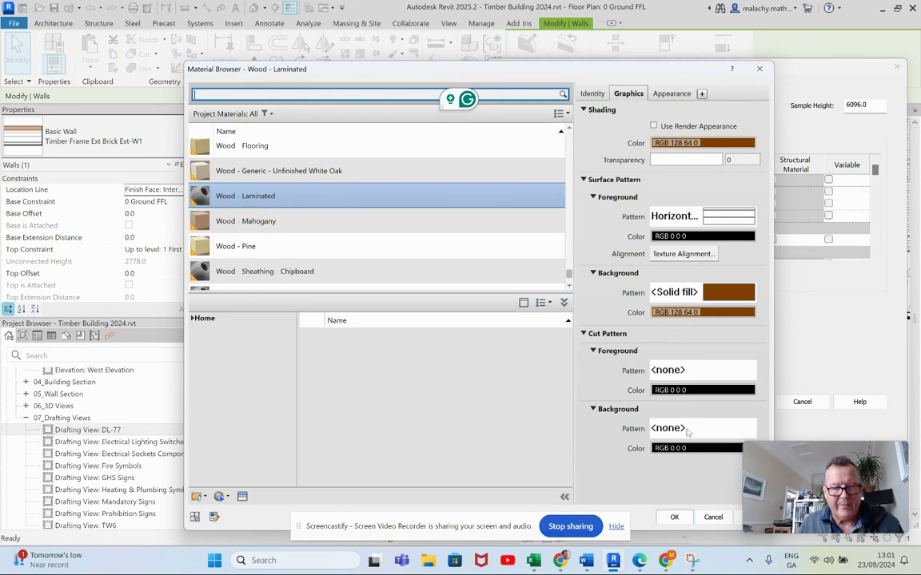
Give it a solid brown cut background too and assign it to finish layer 1
click(686, 371)
click(425, 276)
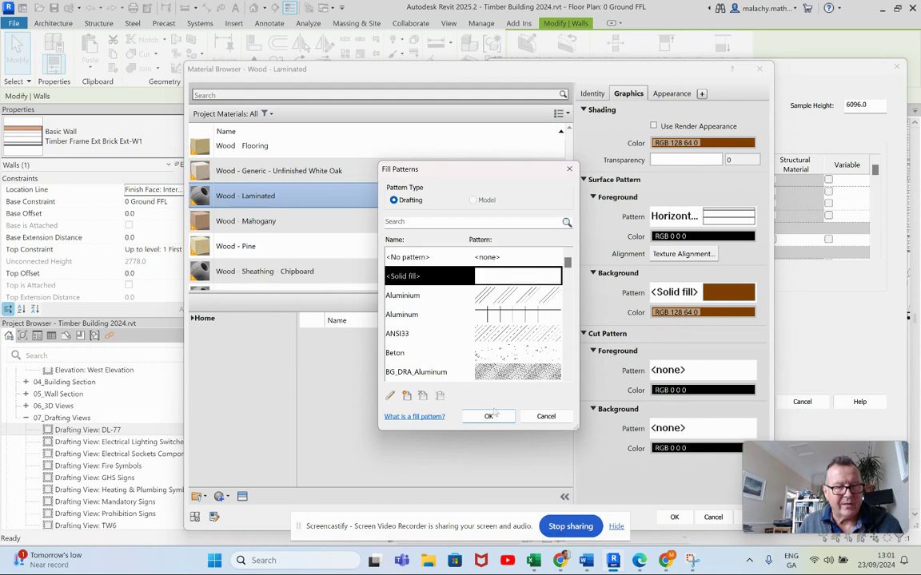
click(488, 416)
scroll(369, 281, down, 1)
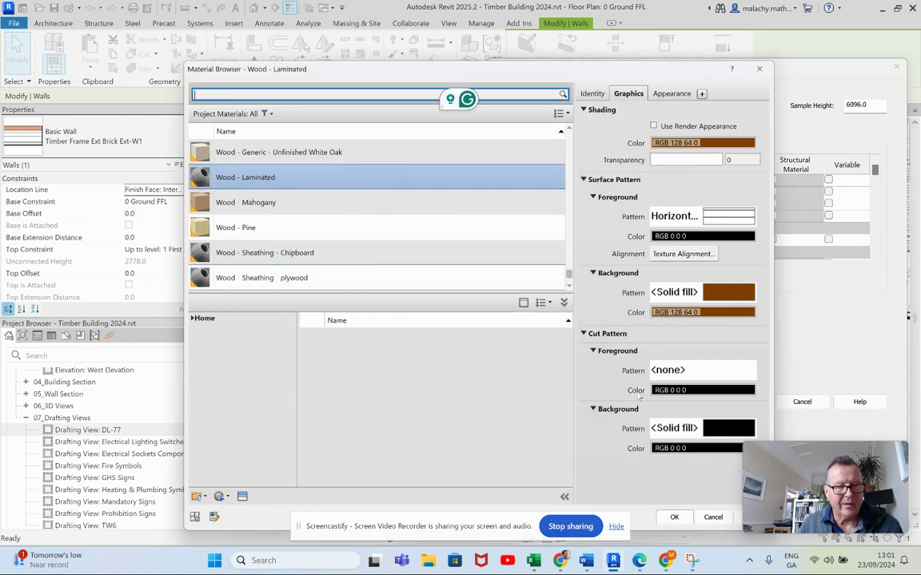
click(697, 447)
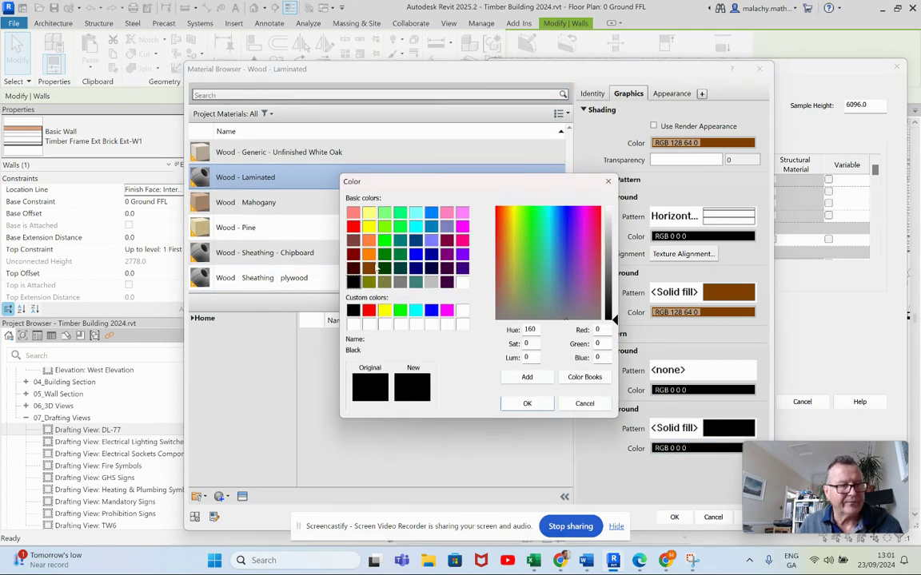
click(369, 268)
click(527, 402)
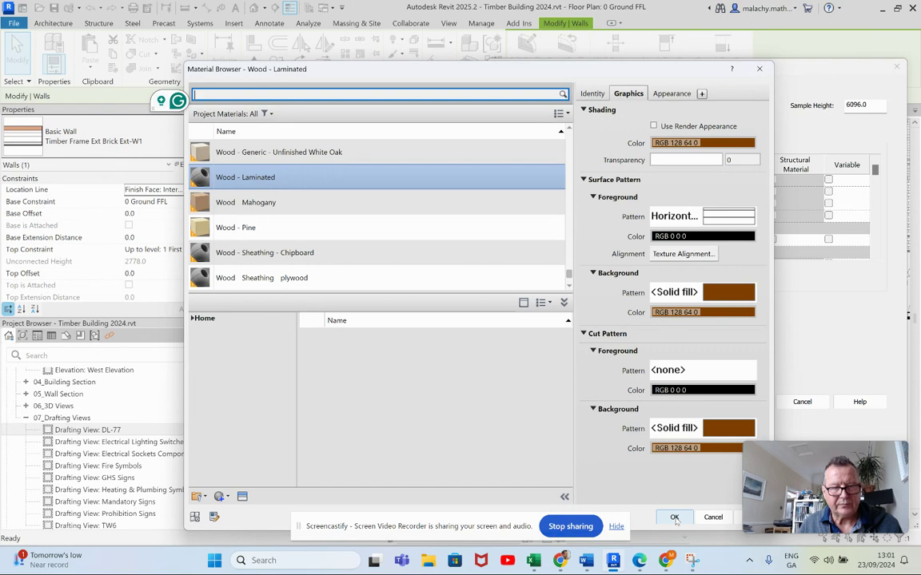
click(674, 517)
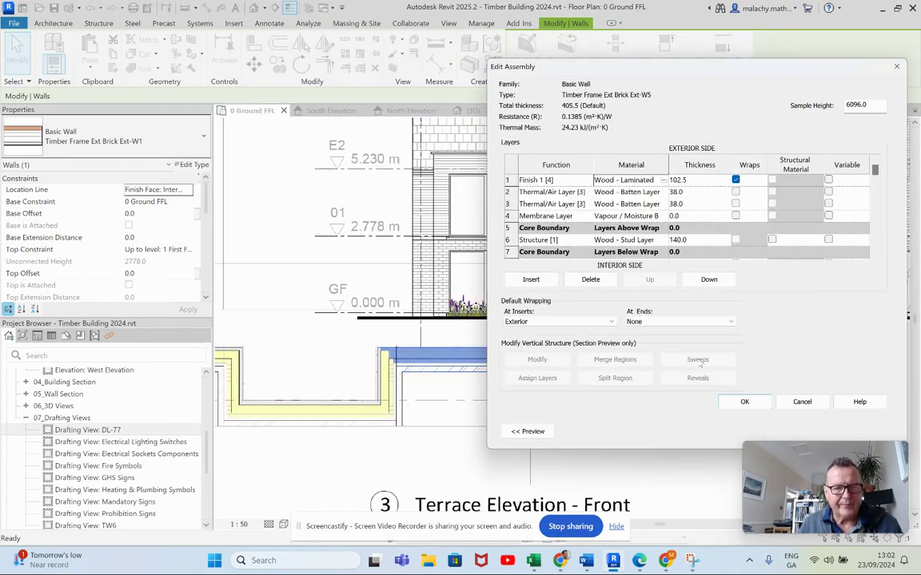
Set the laminated-wood finish layer to 15 thick and save the Ext-W5 wall type
click(695, 179)
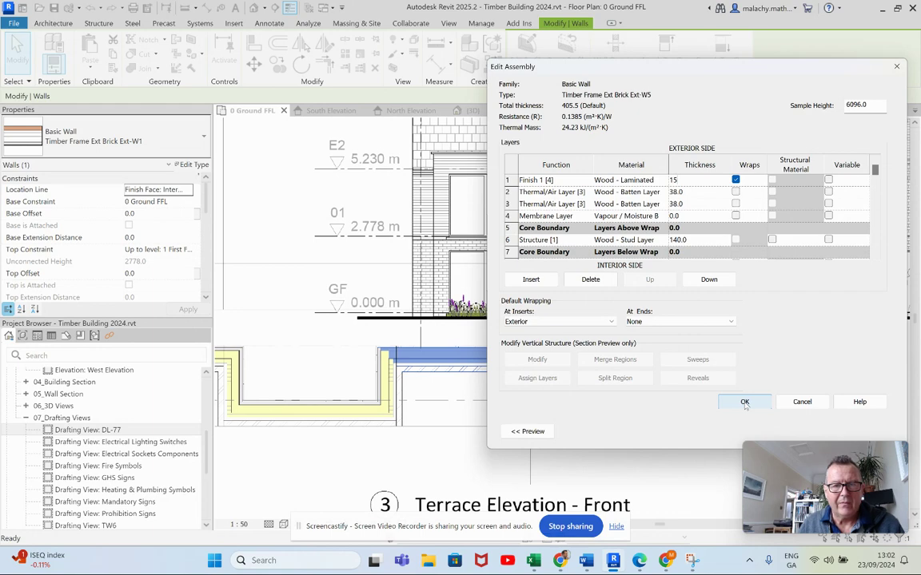
click(744, 403)
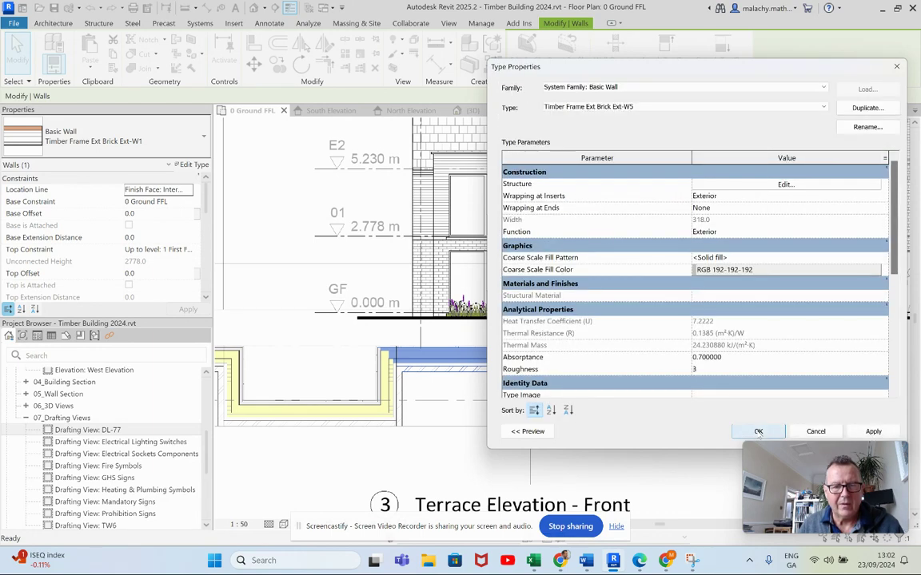
click(758, 432)
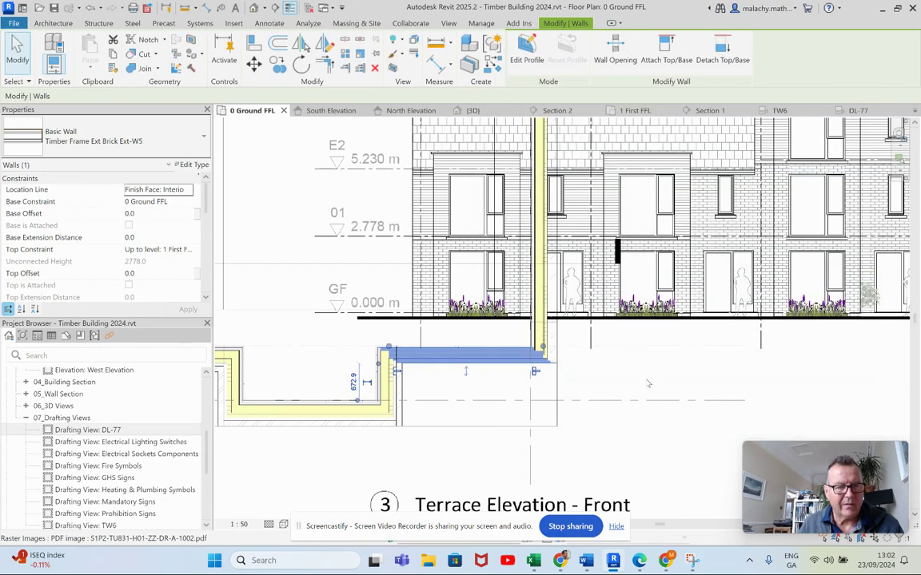
Switch the ground-floor wall back to Timber Frame Ext Brick Ext-W1
click(183, 147)
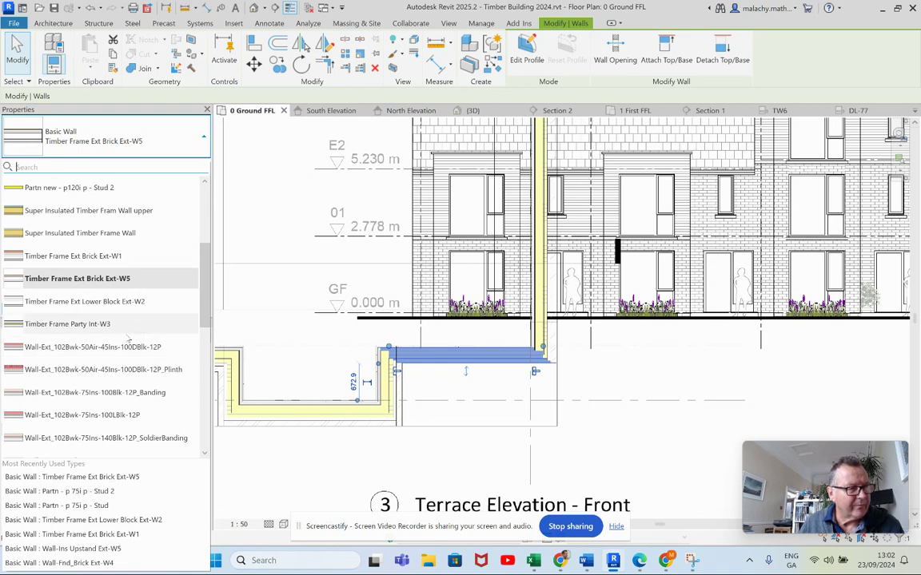
click(119, 257)
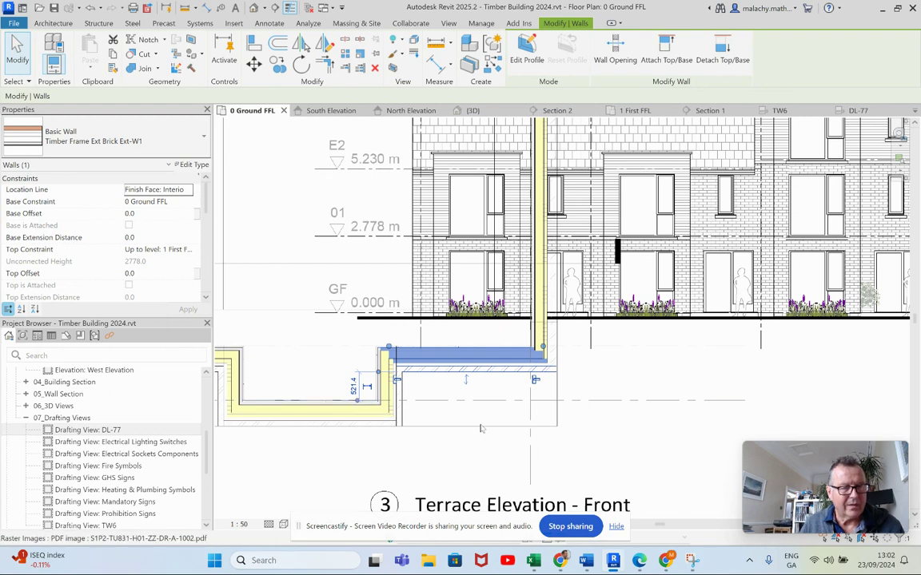
click(442, 373)
scroll(480, 396, down, 5)
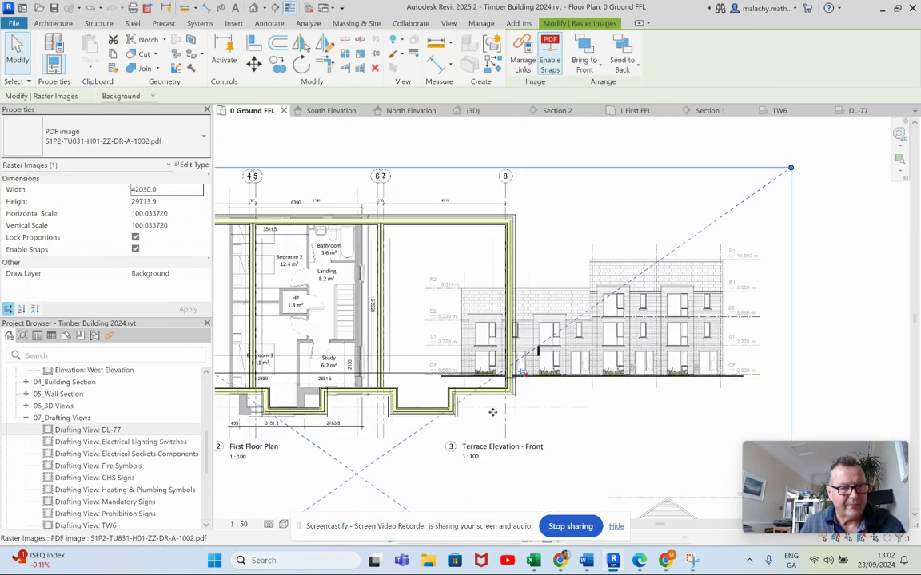
Open the 1 First FFL floor plan and set its scale to 1:50
click(635, 110)
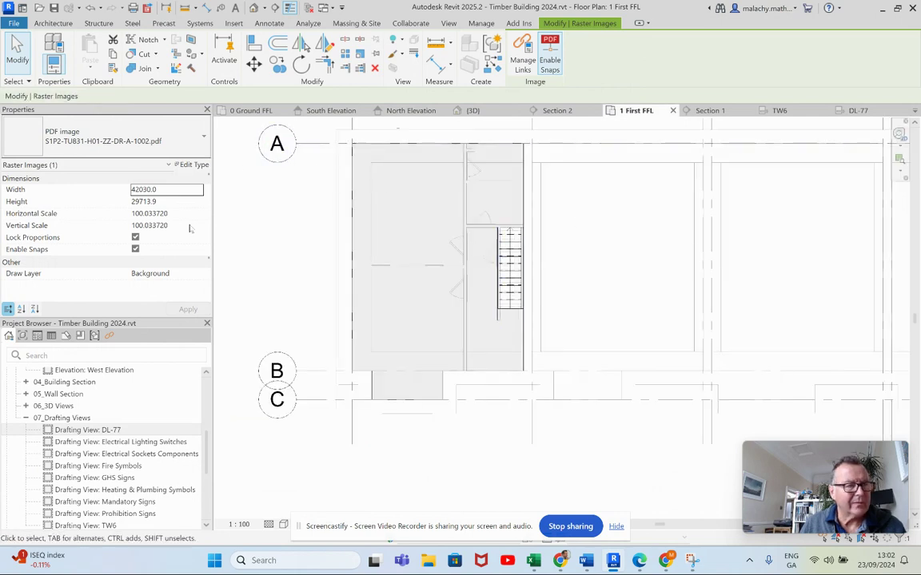
click(239, 524)
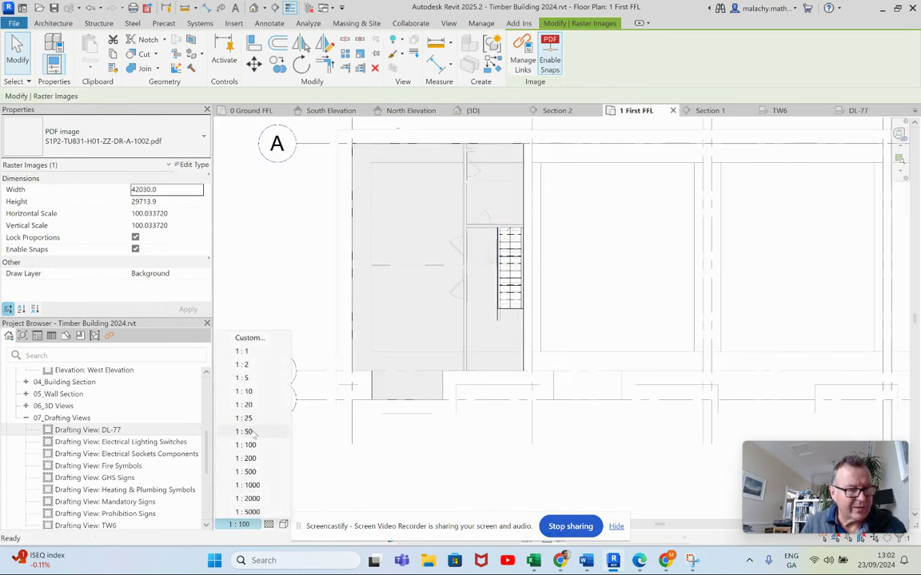
click(246, 431)
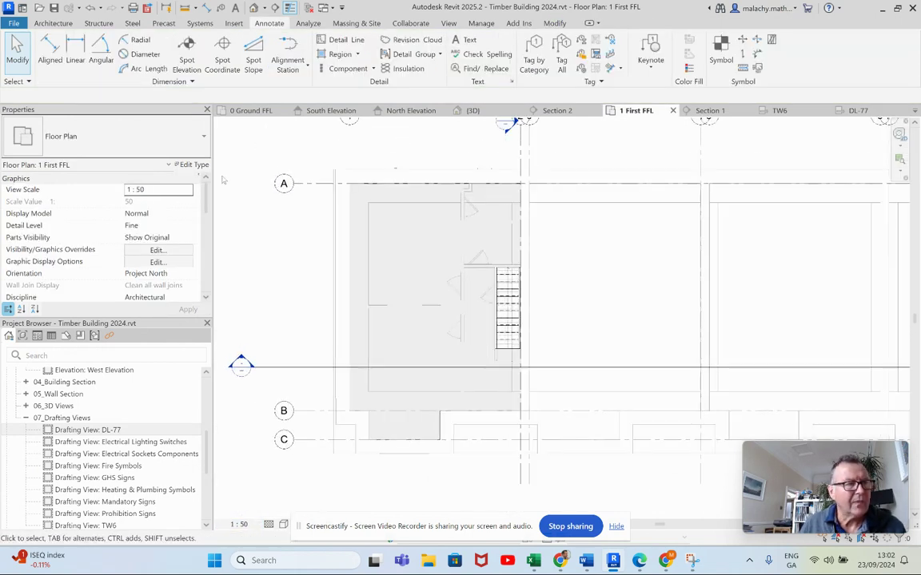
Start an architectural wall using the Timber Frame Ext Brick Ext-W5 type
click(53, 23)
click(49, 70)
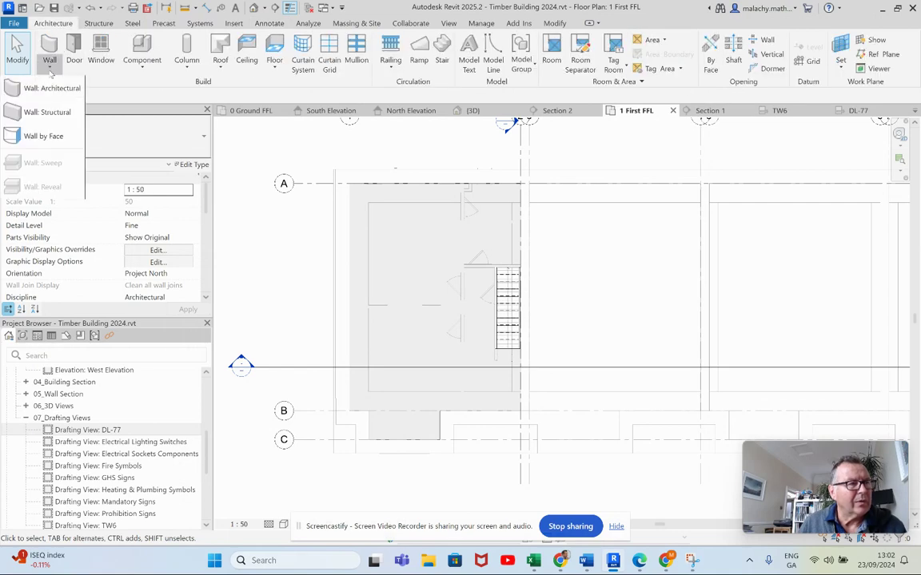
click(51, 88)
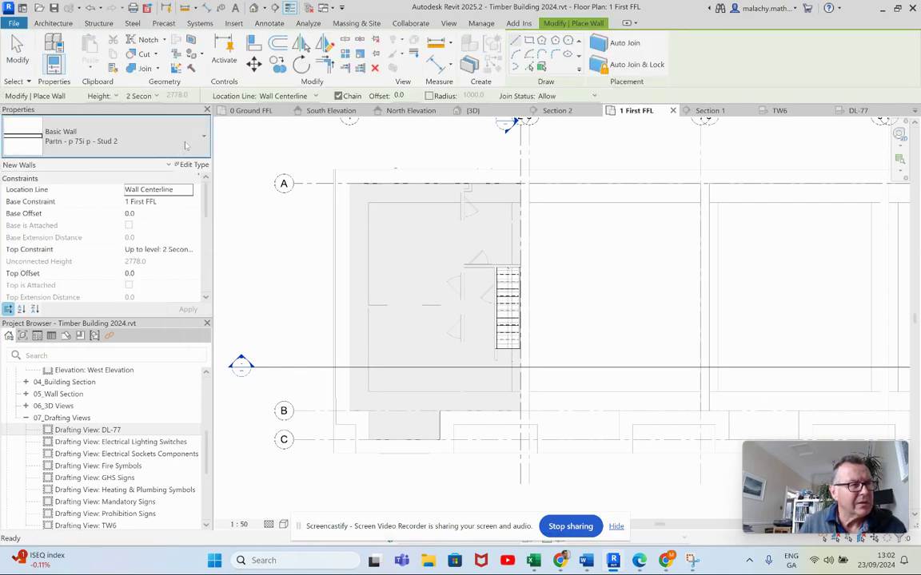
click(184, 144)
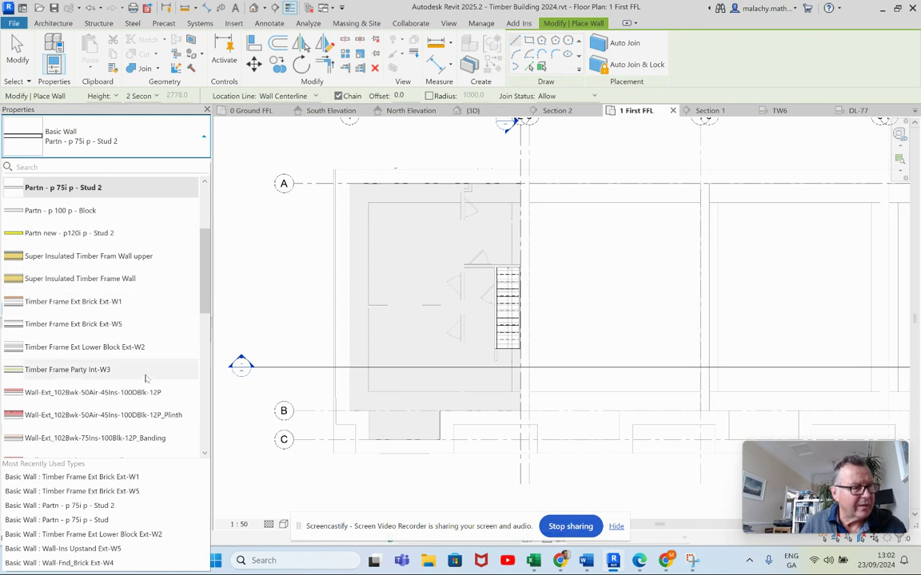
scroll(136, 344, down, 3)
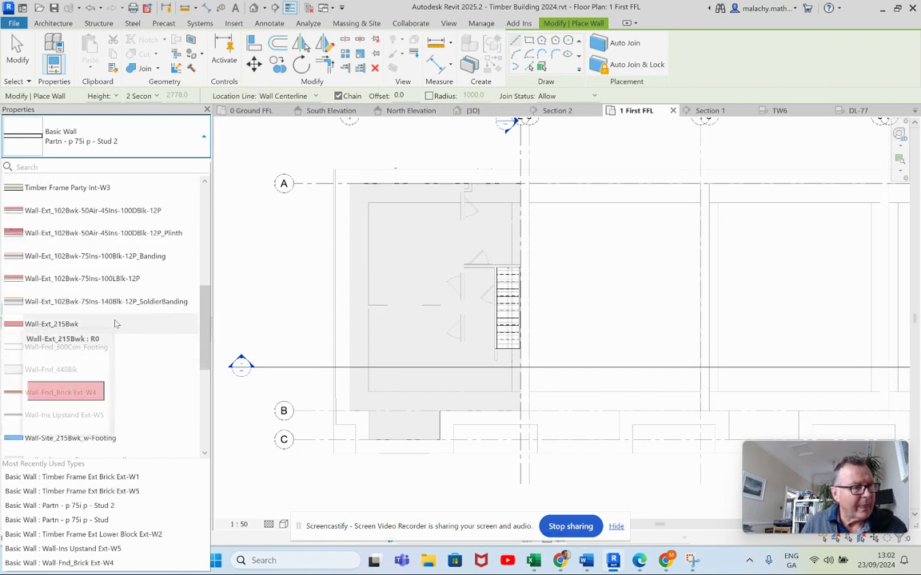
scroll(124, 312, up, 3)
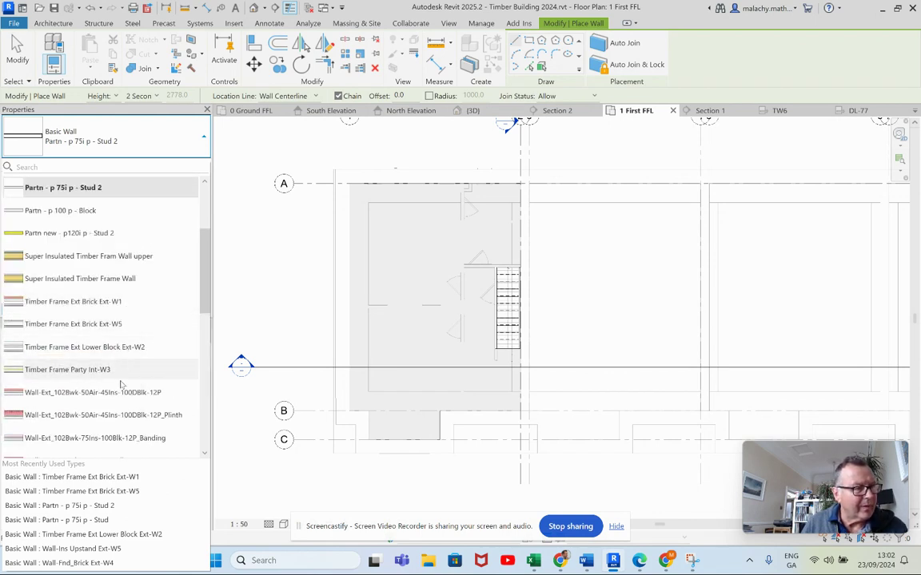
click(120, 324)
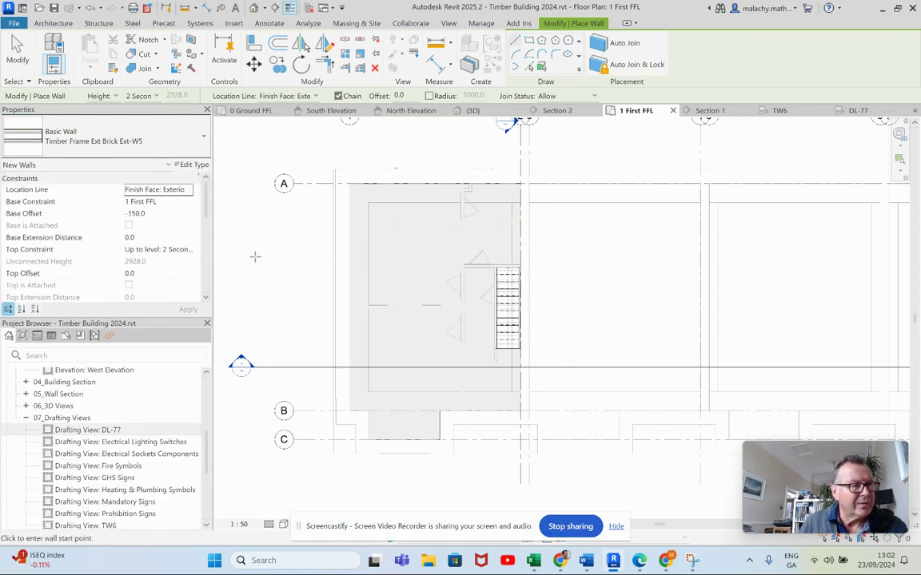
Set base offset to 0 and draw walls from the grid A corner around the grid B/C step
click(163, 214)
text(0)
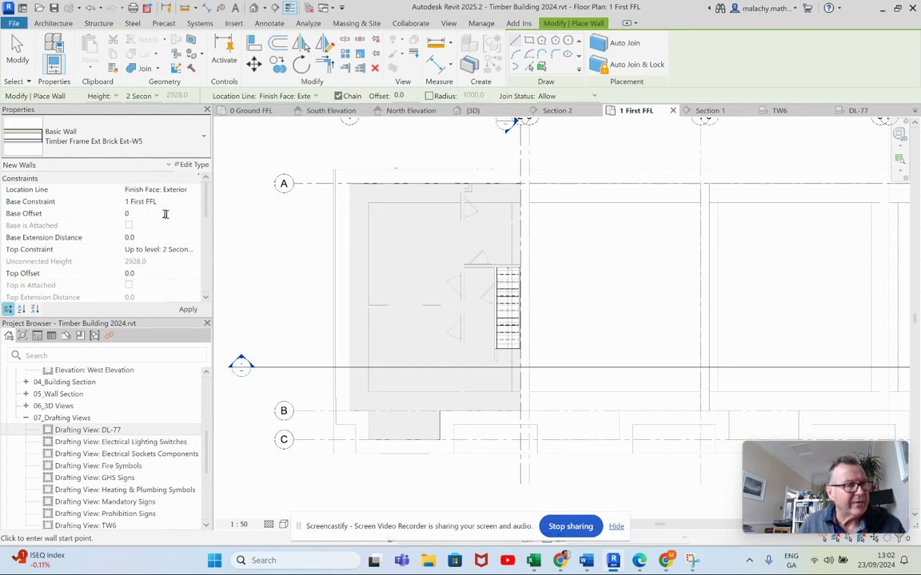
key(Return)
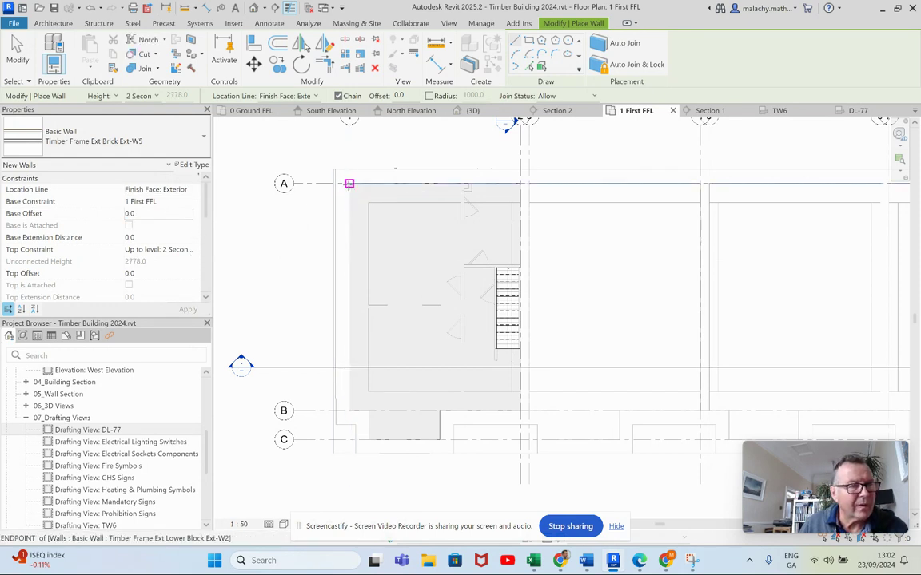
click(349, 183)
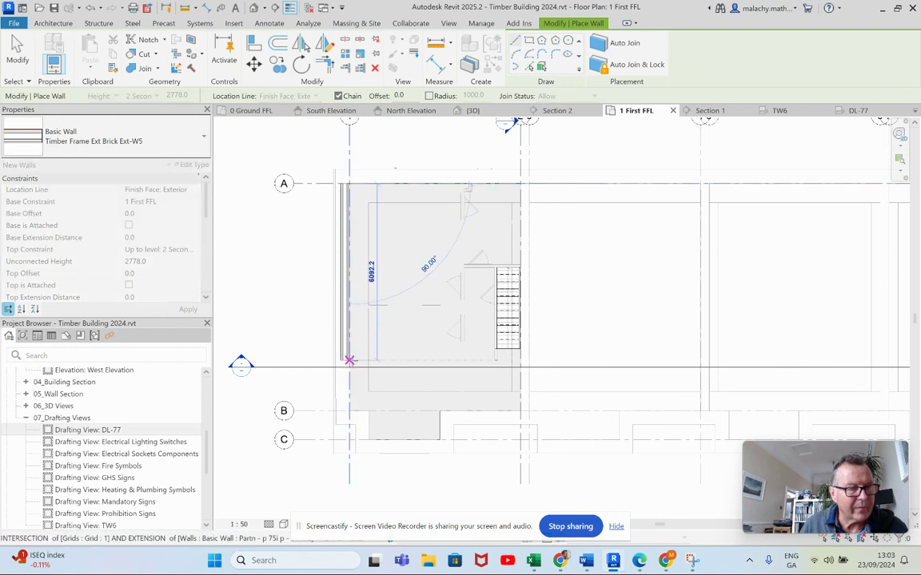
click(349, 410)
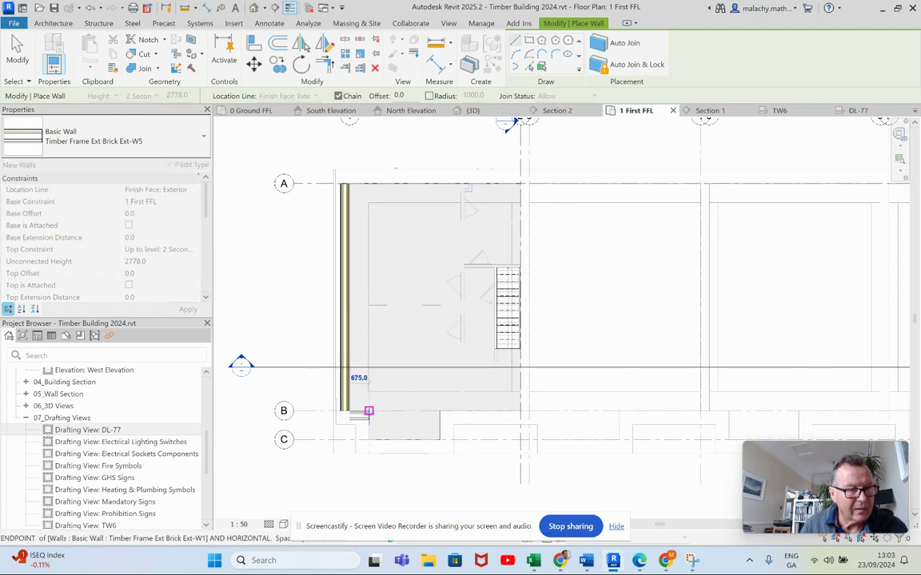
click(369, 410)
click(366, 439)
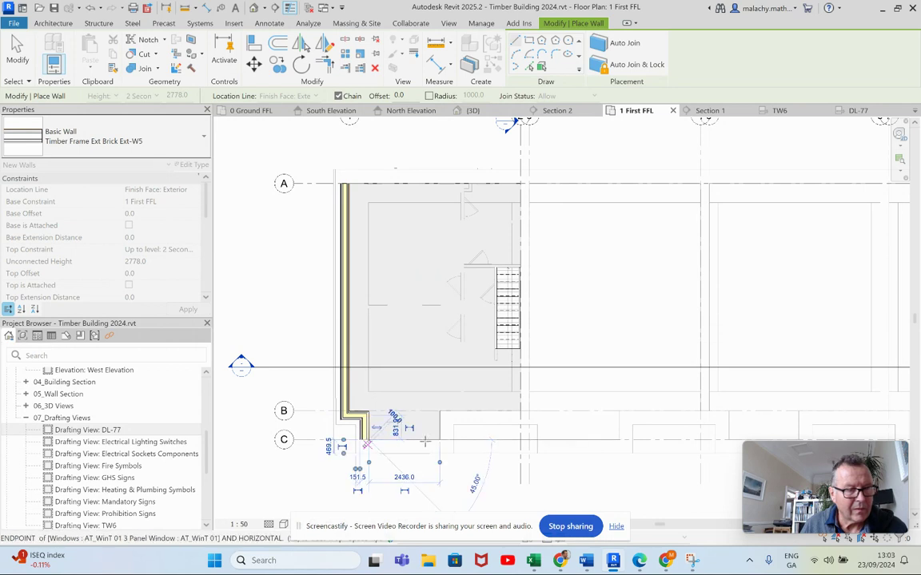
click(439, 439)
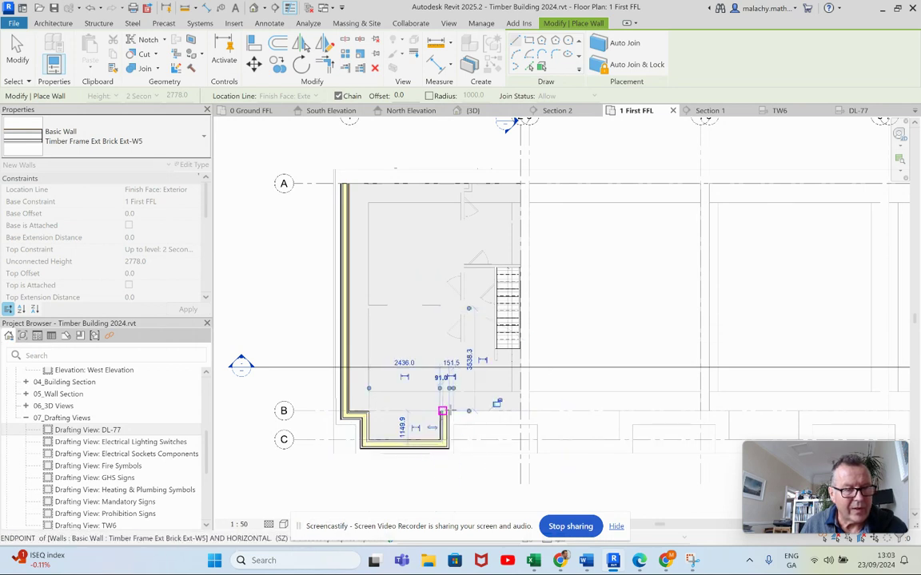
click(441, 410)
click(521, 411)
Draw the walls around the bay recess: 2100 across it, then the 3550 front segment
scroll(520, 403, down, 2)
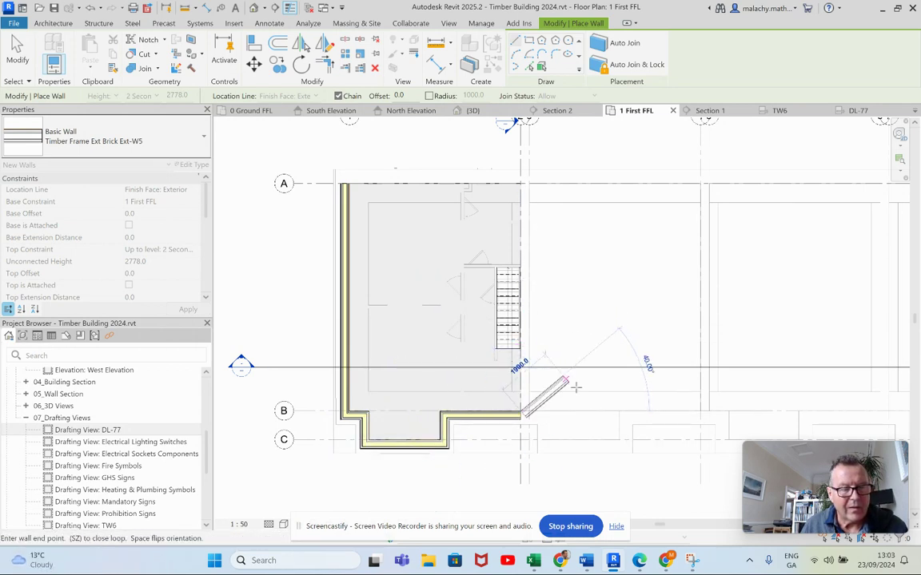
scroll(559, 375, down, 2)
scroll(552, 375, up, 5)
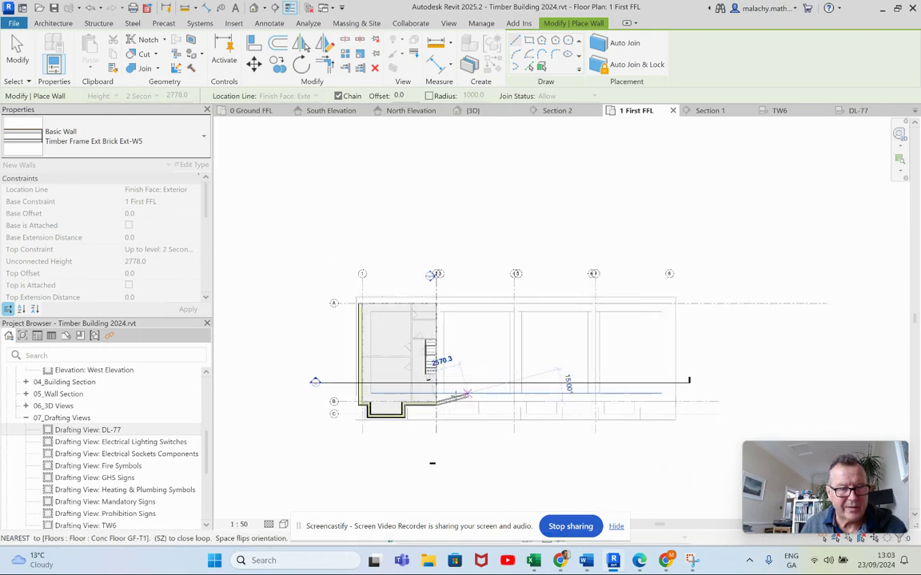
click(430, 420)
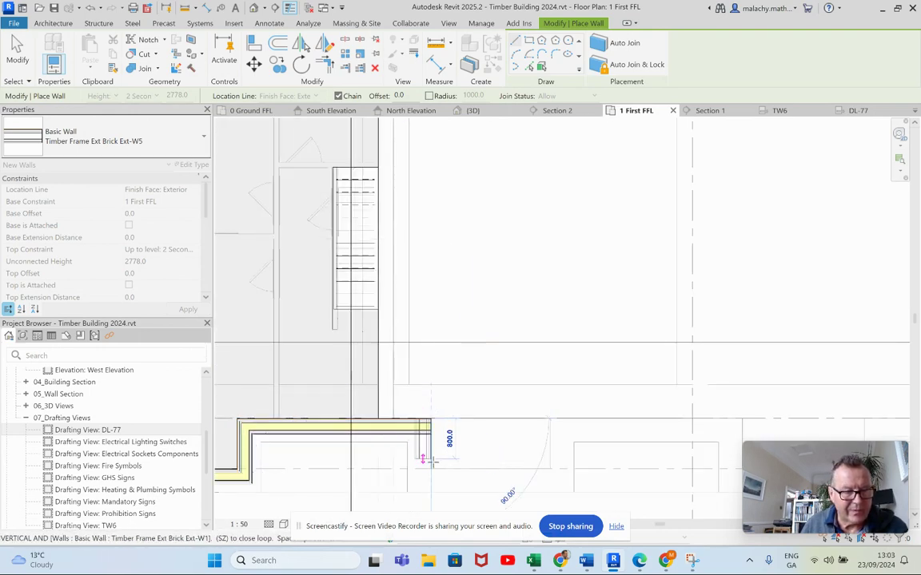
click(430, 469)
click(550, 471)
click(550, 419)
middle_drag(615, 421, 508, 423)
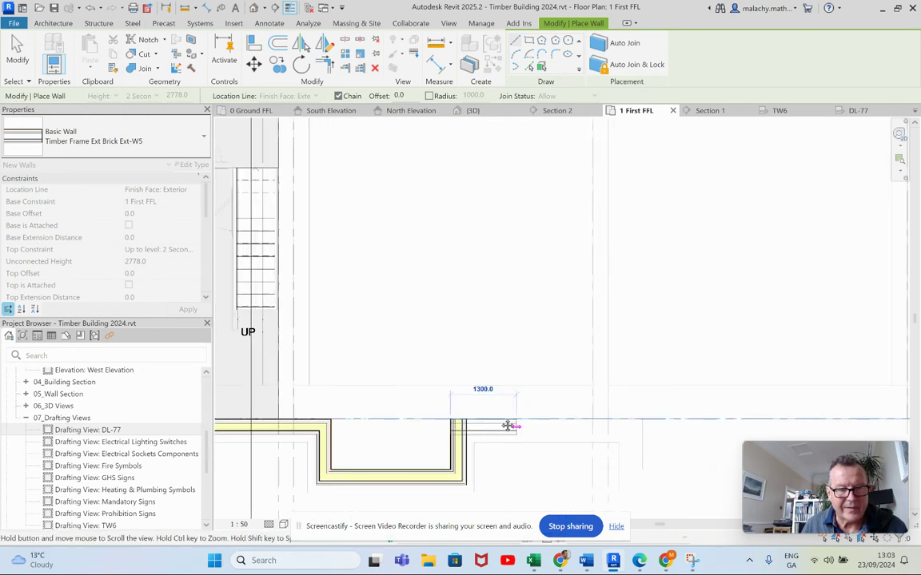
click(617, 419)
middle_drag(618, 459, 501, 397)
Continue the front walls through the next 800-deep recesses and corners
click(498, 408)
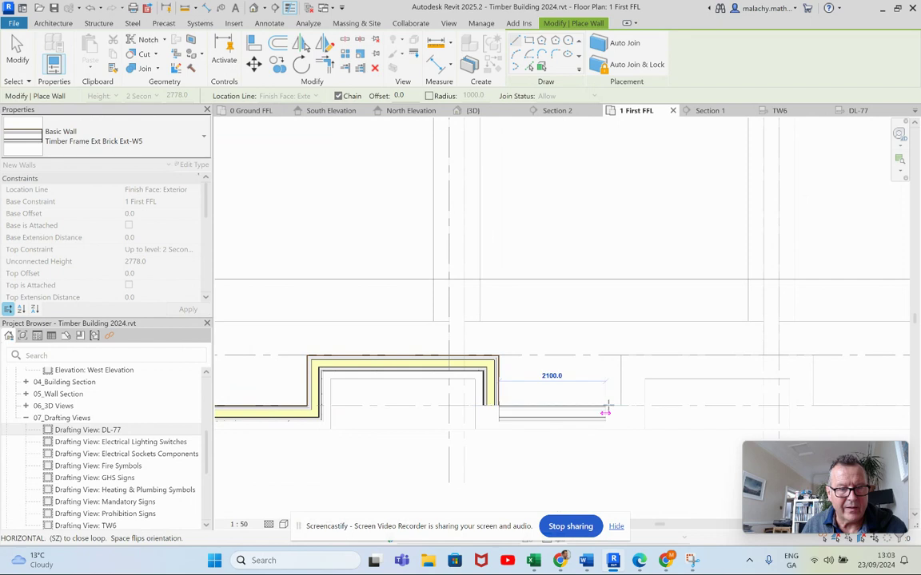
click(621, 407)
click(621, 354)
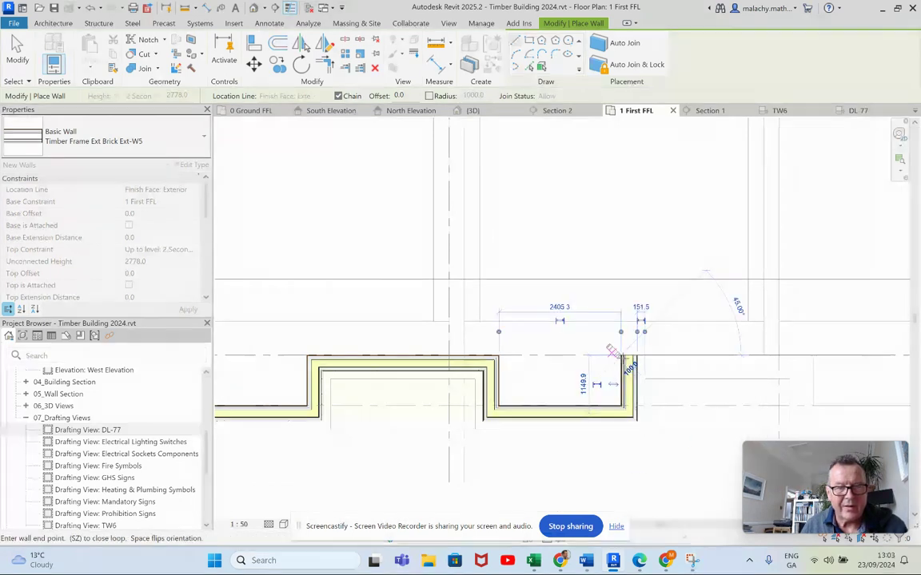
middle_drag(723, 357, 610, 347)
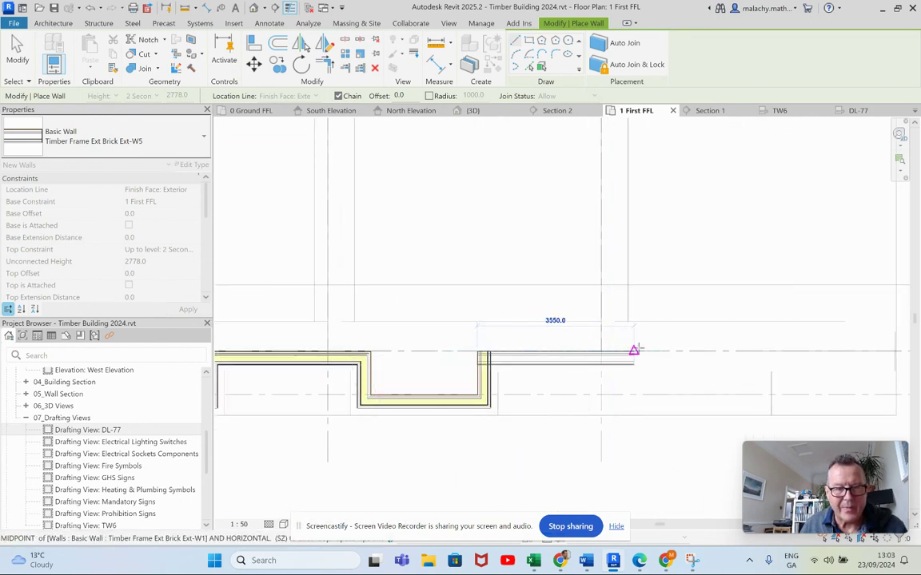
click(641, 351)
click(637, 402)
click(754, 389)
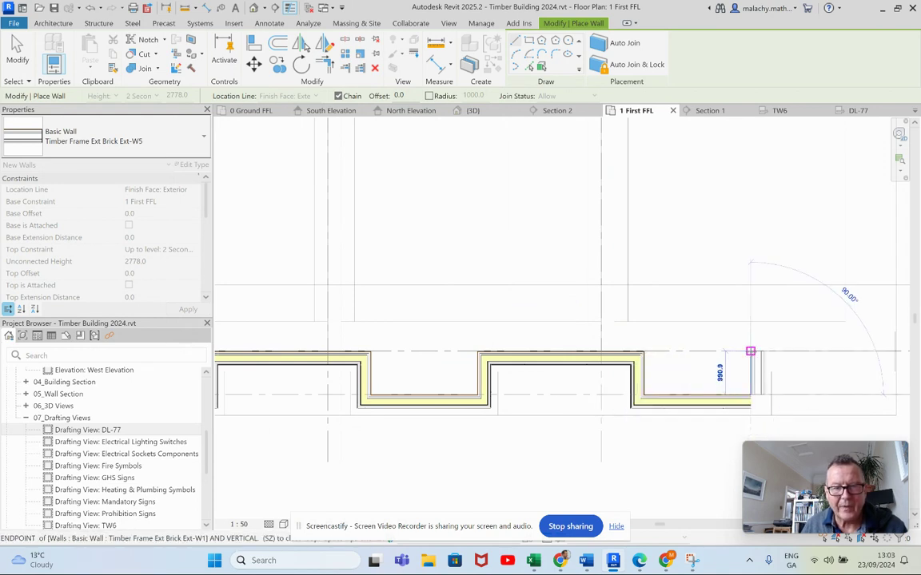
click(751, 350)
Run the wall to grid 8 and close the loop back at the starting corner
mouse_move(723, 339)
middle_down()
mouse_move(510, 345)
mouse_move(632, 351)
middle_up()
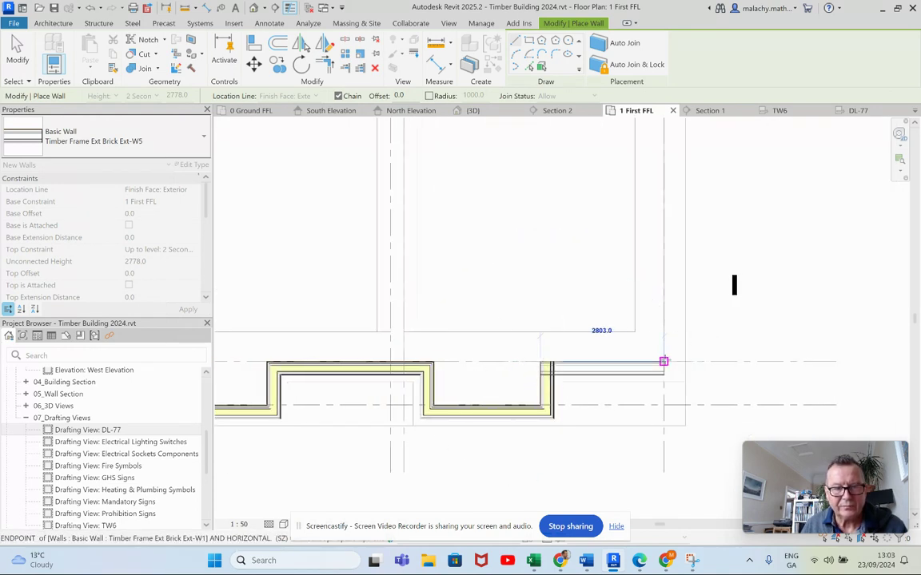
scroll(663, 356, down, 2)
middle_drag(668, 281, 674, 380)
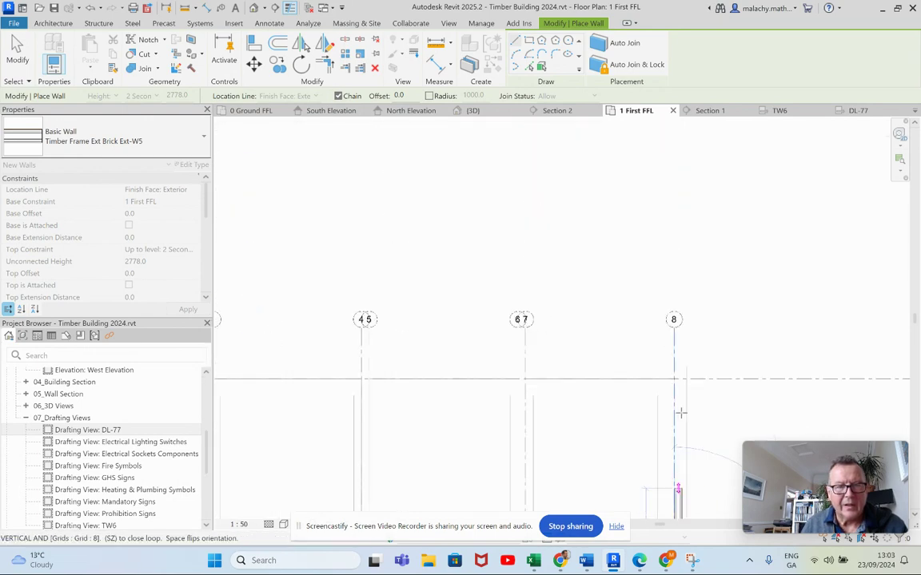
click(673, 380)
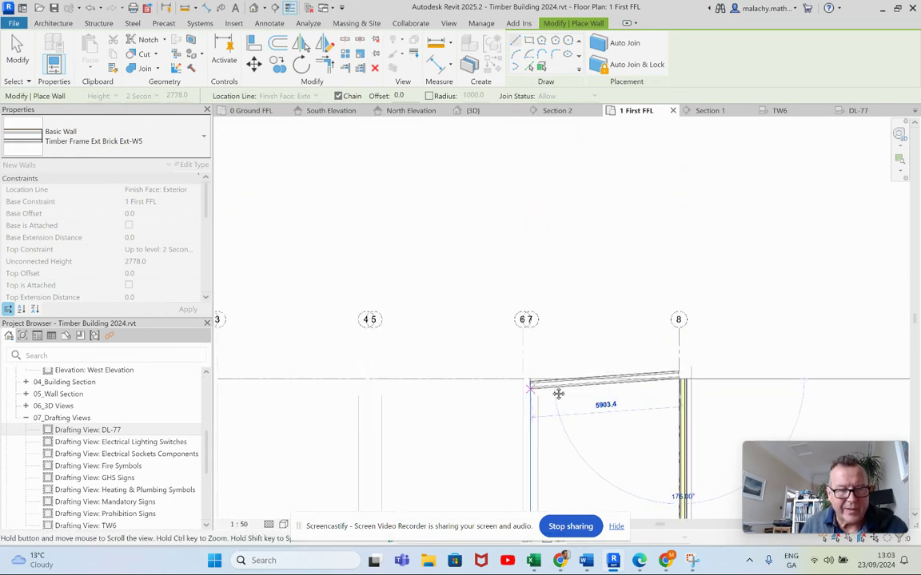
middle_drag(300, 410, 558, 386)
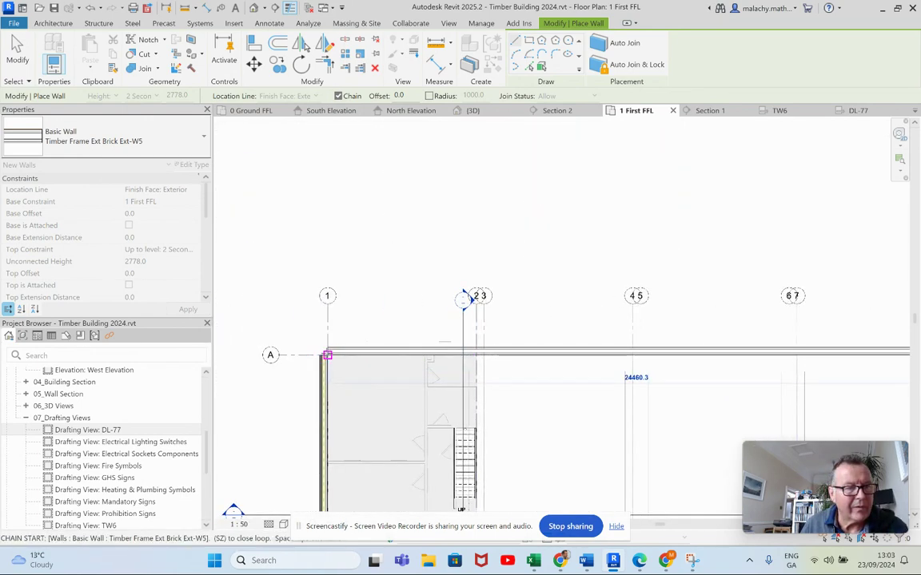
click(327, 355)
key(Escape)
key(Escape)
click(496, 113)
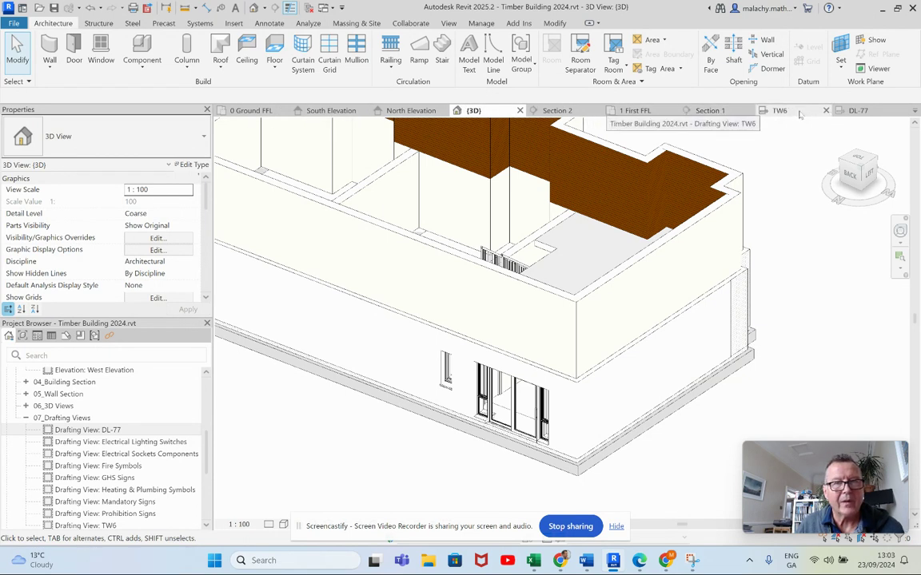
Switch from the {3D} view back to the 1 First FFL plan at 1:50
click(635, 110)
Flip the top and right outer walls so their exteriors face outward, then start Align (AL)
scroll(559, 320, down, 3)
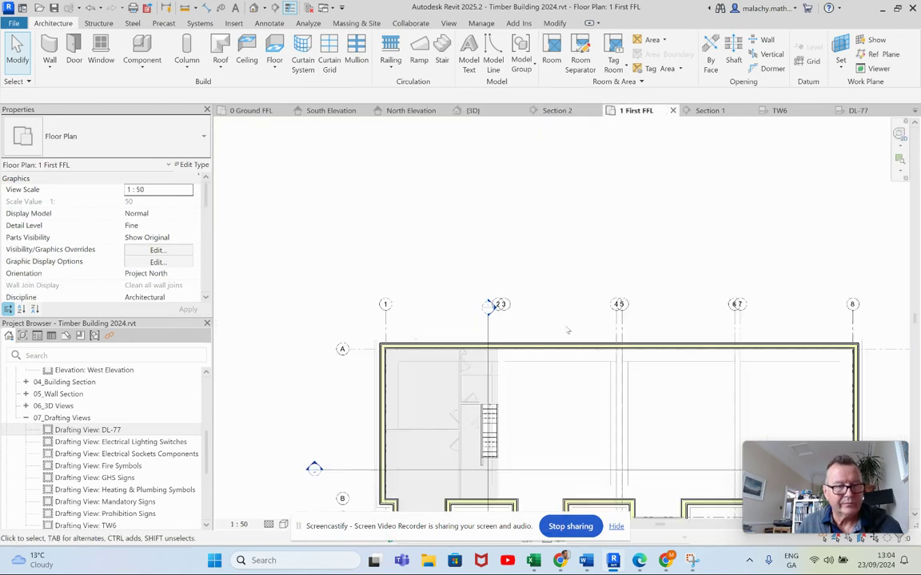
click(434, 346)
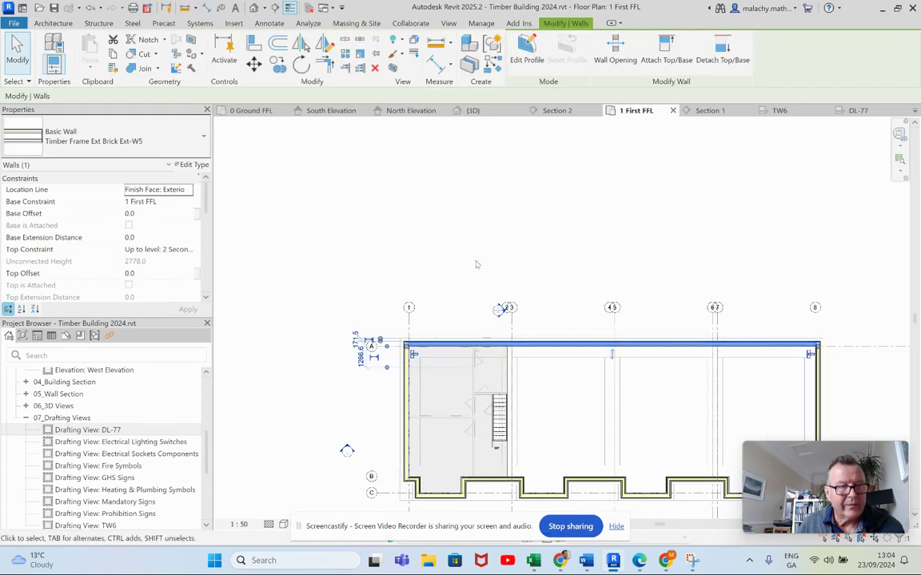
key(space)
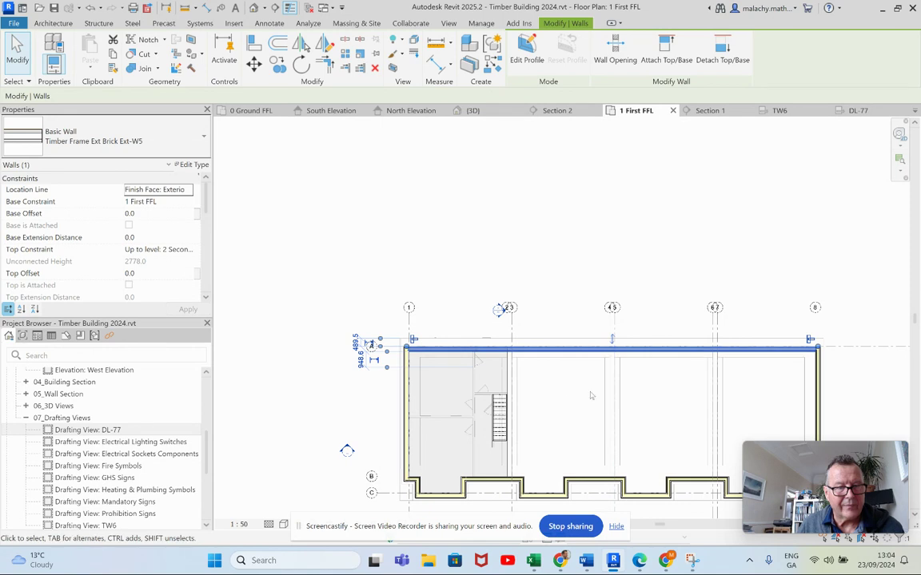
click(407, 400)
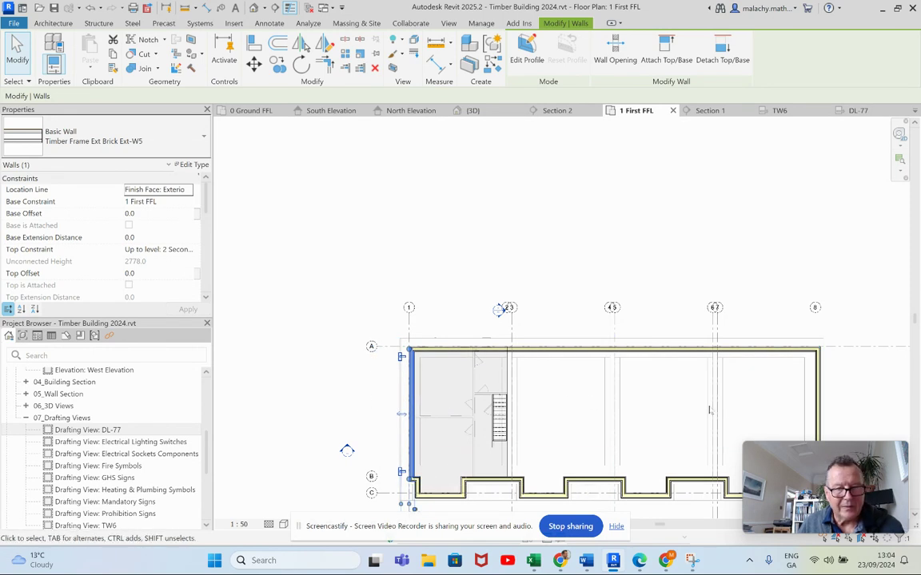
click(818, 392)
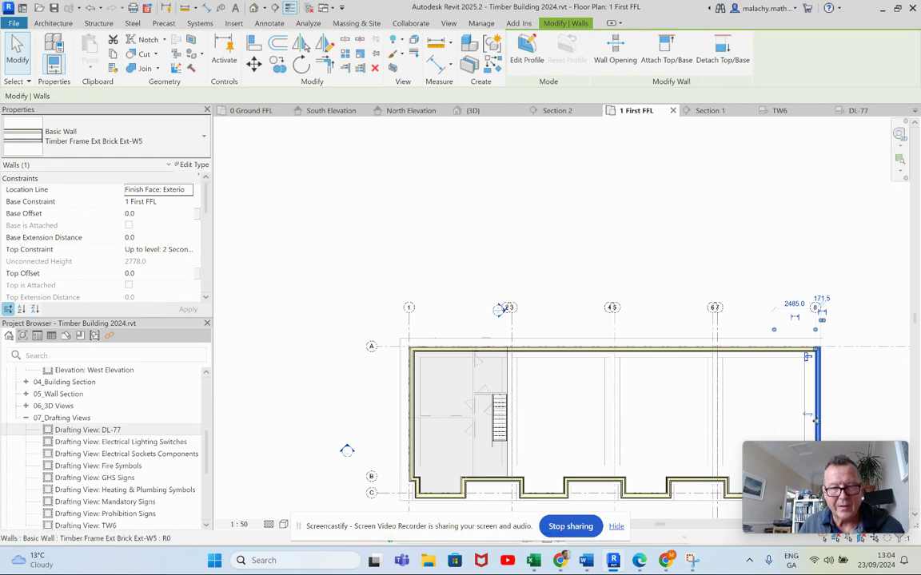
key(space)
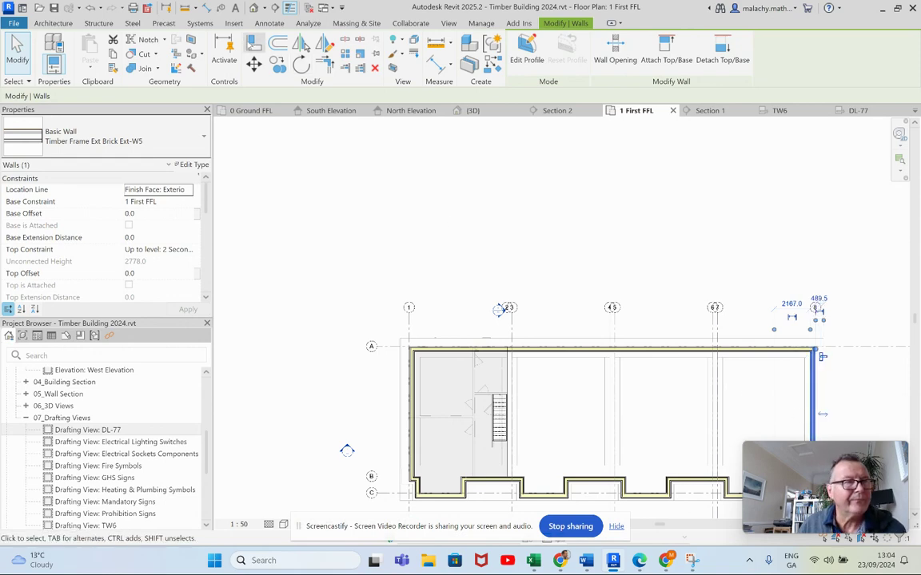
key(a)
key(l)
scroll(411, 329, up, 6)
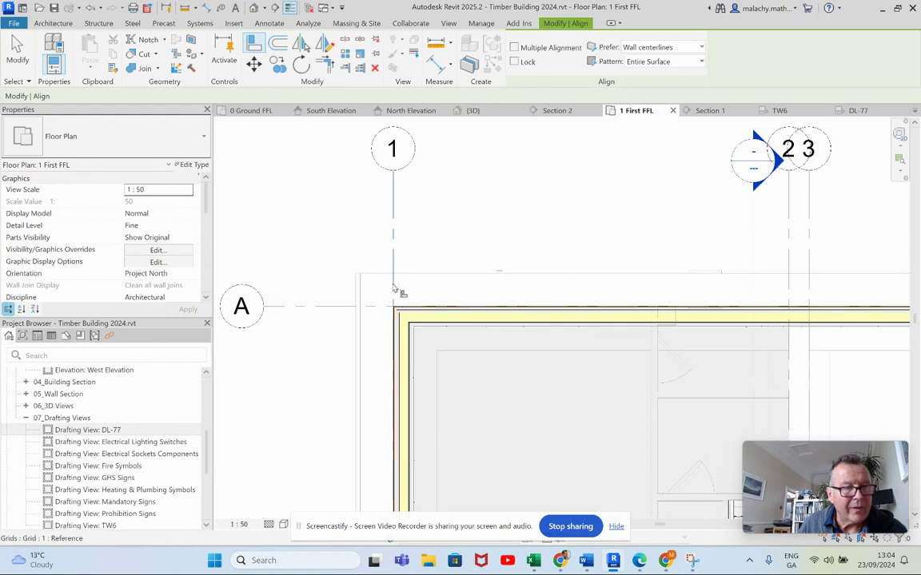
Align the left wall onto grid 1, the top wall onto grid A and the right wall onto grid 8
click(392, 289)
click(399, 335)
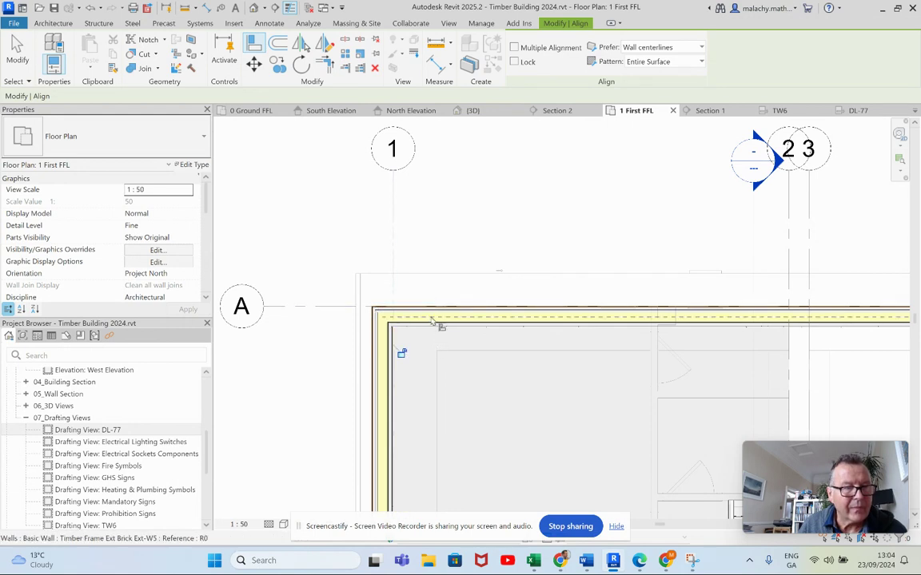
click(332, 307)
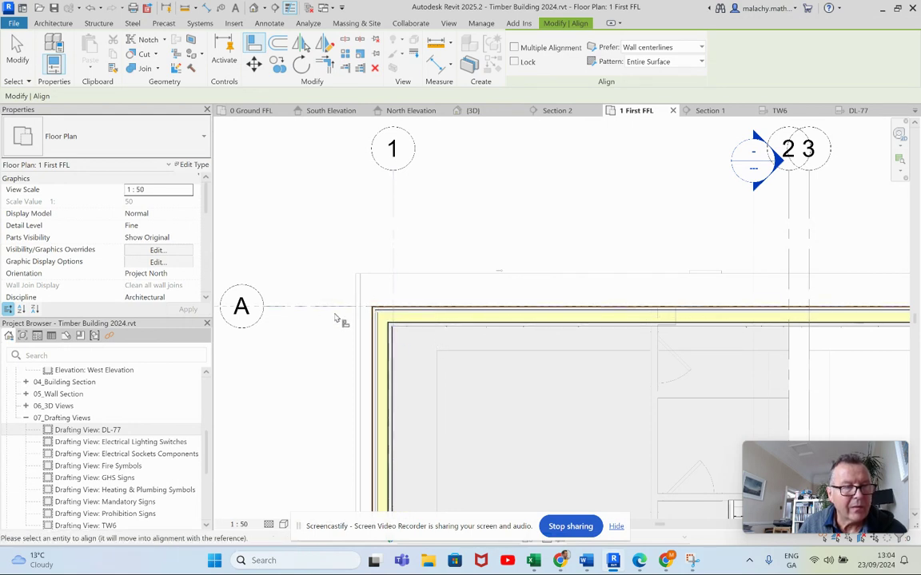
click(417, 334)
scroll(425, 346, down, 5)
middle_drag(903, 431, 561, 366)
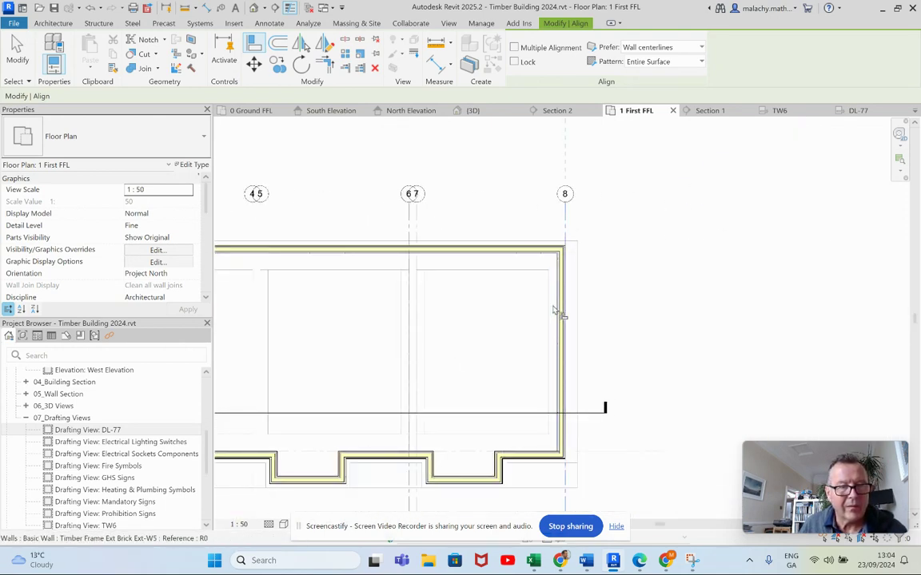
scroll(554, 310, up, 3)
click(560, 313)
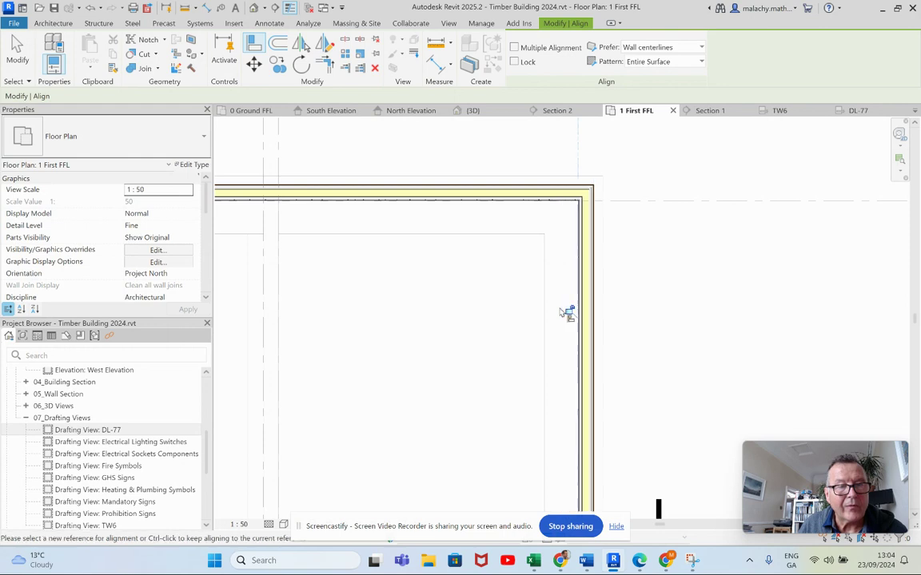
scroll(502, 318, down, 3)
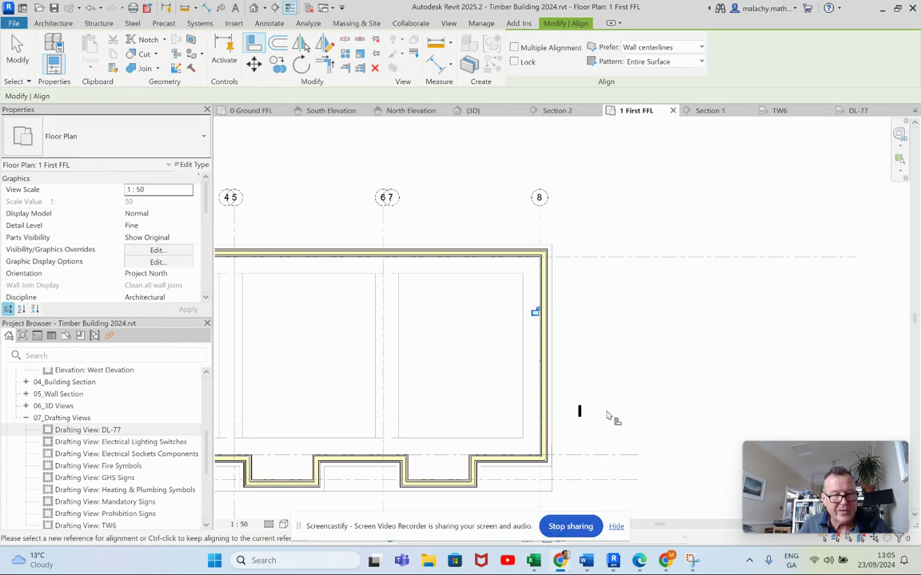
scroll(624, 415, down, 3)
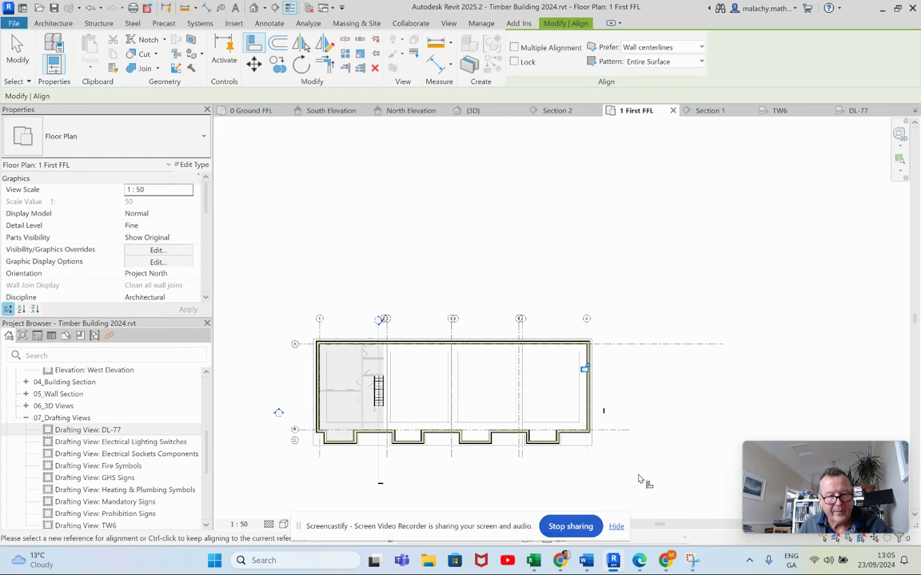
End Align and select the stepped bottom walls, working from the bottom-right step leftward
key(Escape)
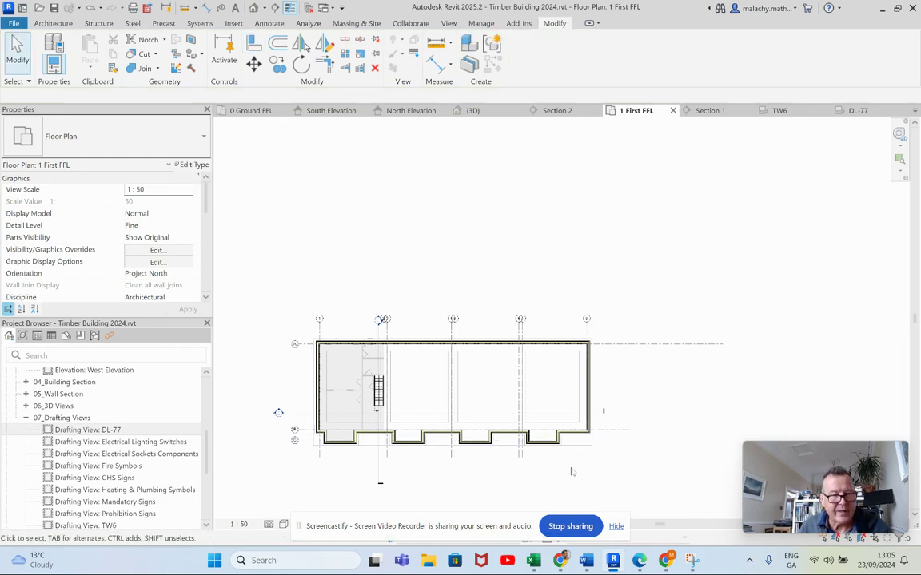
click(570, 432)
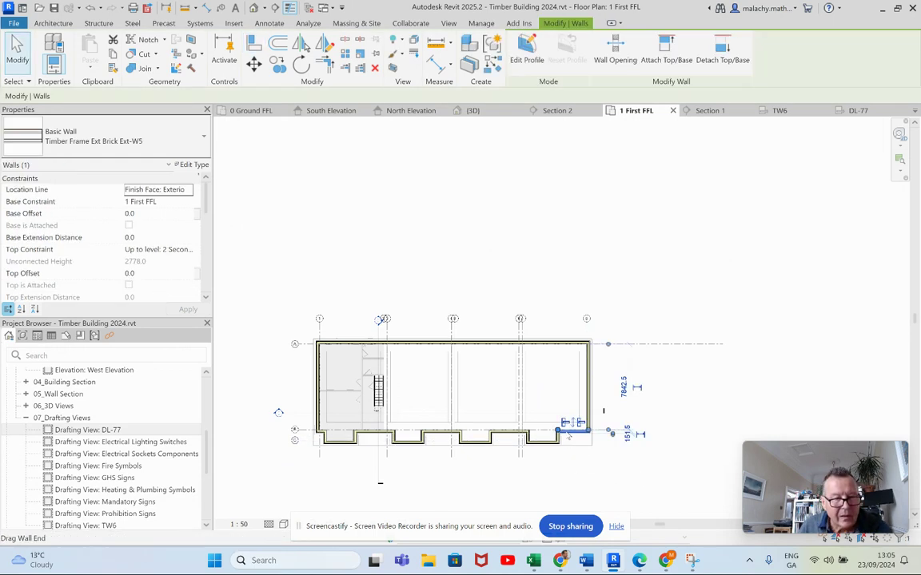
scroll(569, 436, up, 3)
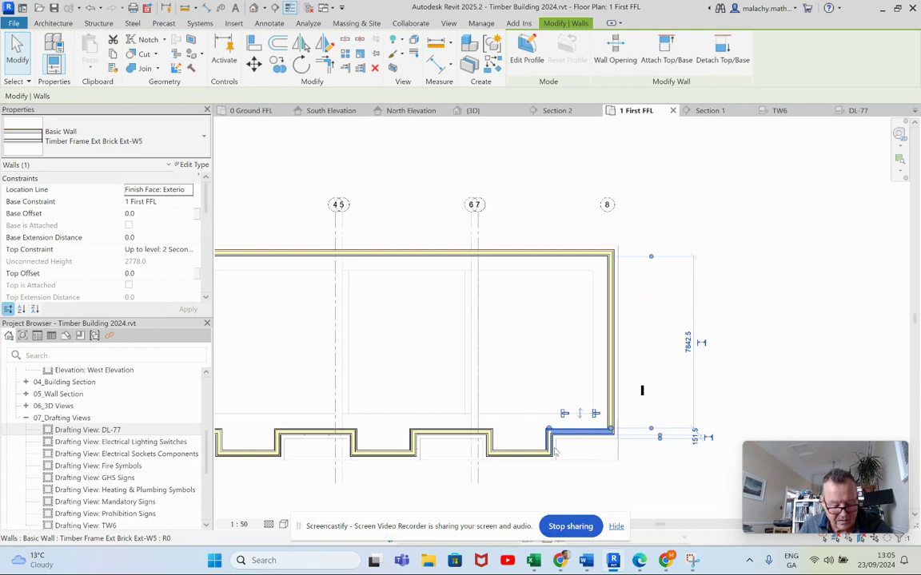
ctrl+click(523, 453)
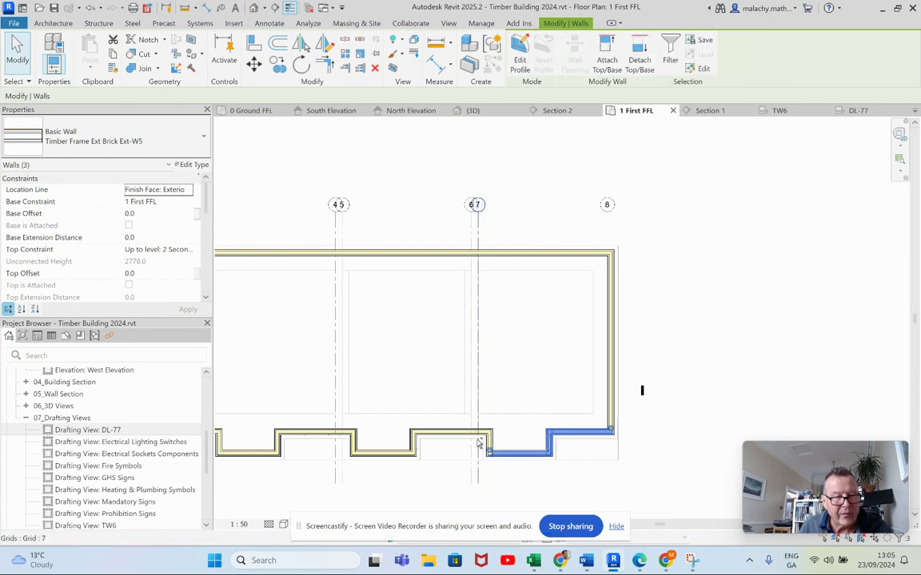
ctrl+click(412, 439)
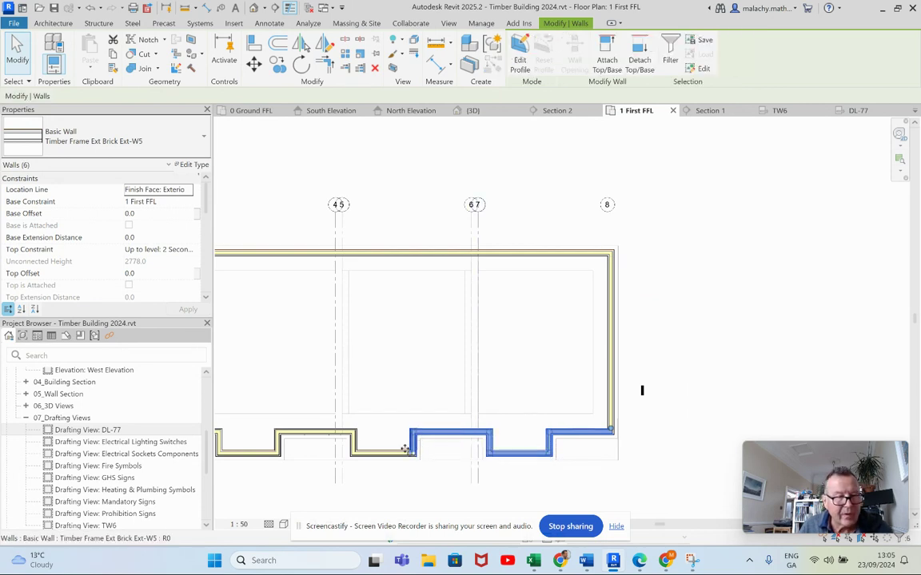
ctrl+click(369, 451)
ctrl+click(320, 432)
ctrl+click(278, 445)
ctrl+click(248, 452)
ctrl+click(277, 441)
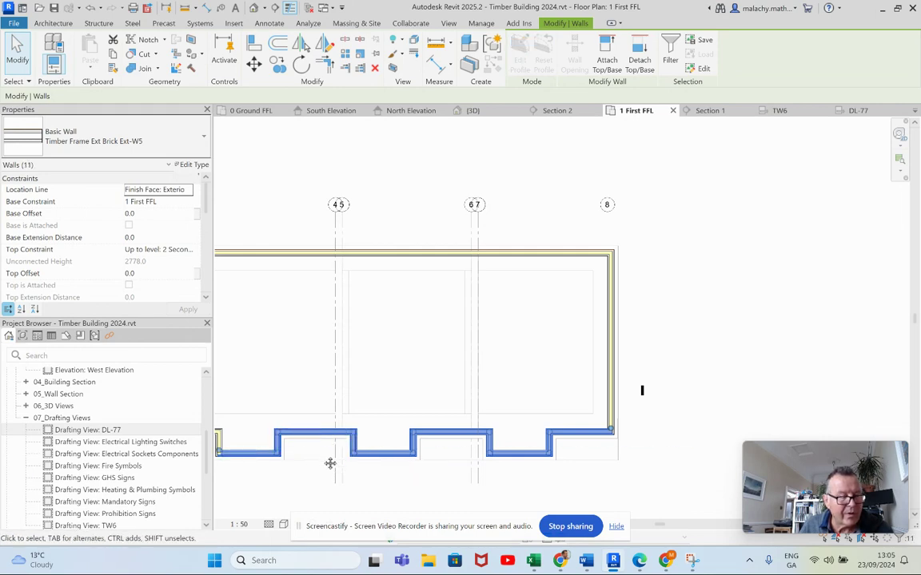
Add the remaining lower-left and bottom-left corner walls to the selection, then clear it
scroll(328, 464, down, 3)
scroll(375, 472, up, 4)
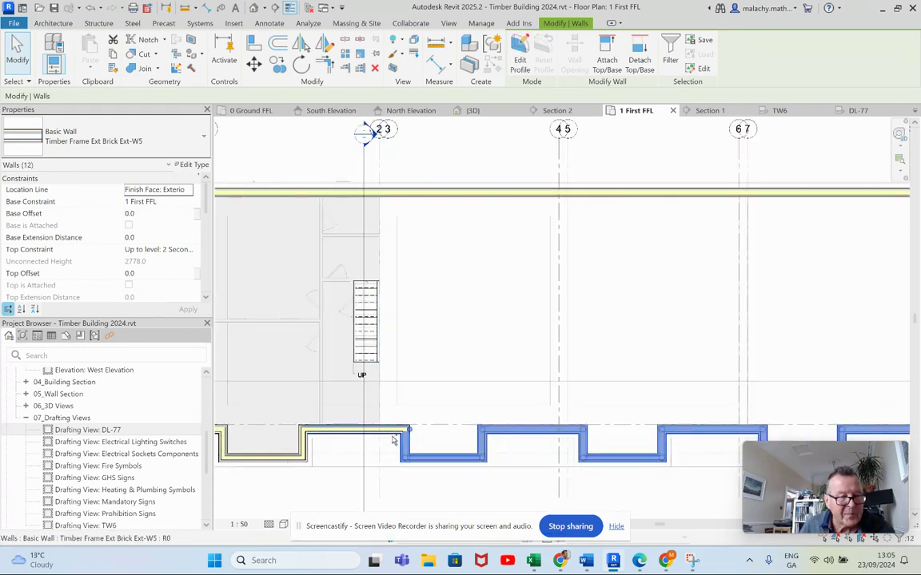
ctrl+click(375, 433)
ctrl+click(305, 444)
ctrl+click(263, 457)
ctrl+click(223, 444)
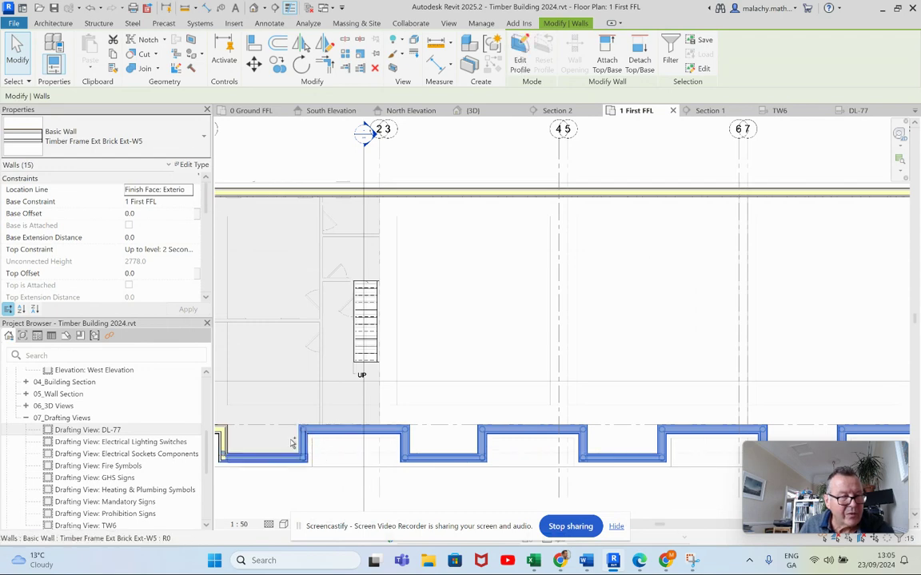
middle_drag(241, 434, 334, 431)
ctrl+click(317, 441)
ctrl+click(308, 426)
key(Escape)
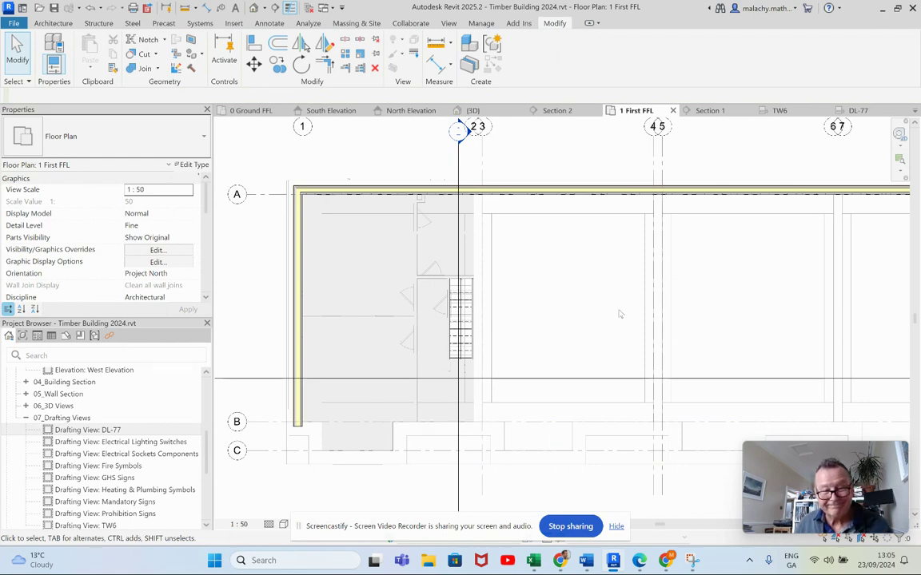
scroll(579, 282, down, 2)
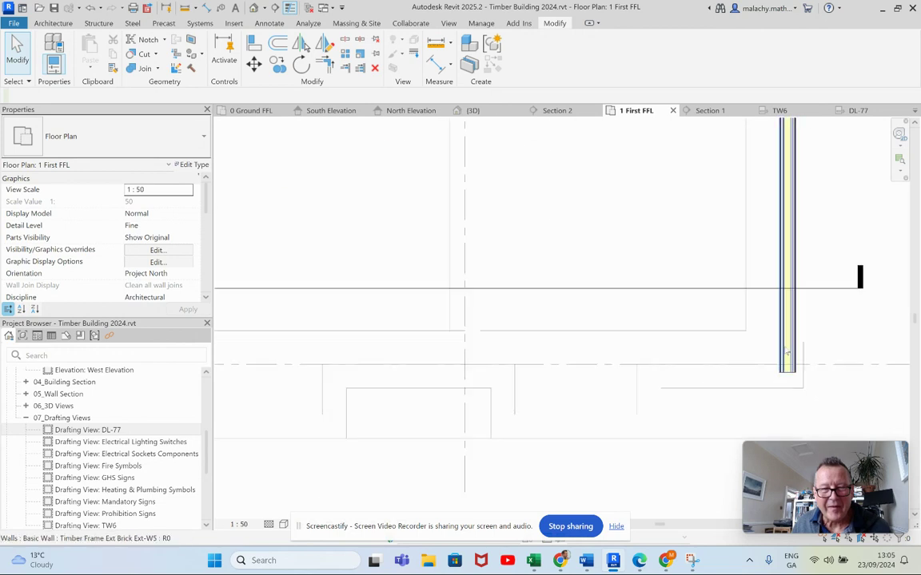
Start a new Timber Frame Ext Brick Ext-W5 wall with Location Line set to Finish Face: Interior
click(787, 351)
right_click(788, 358)
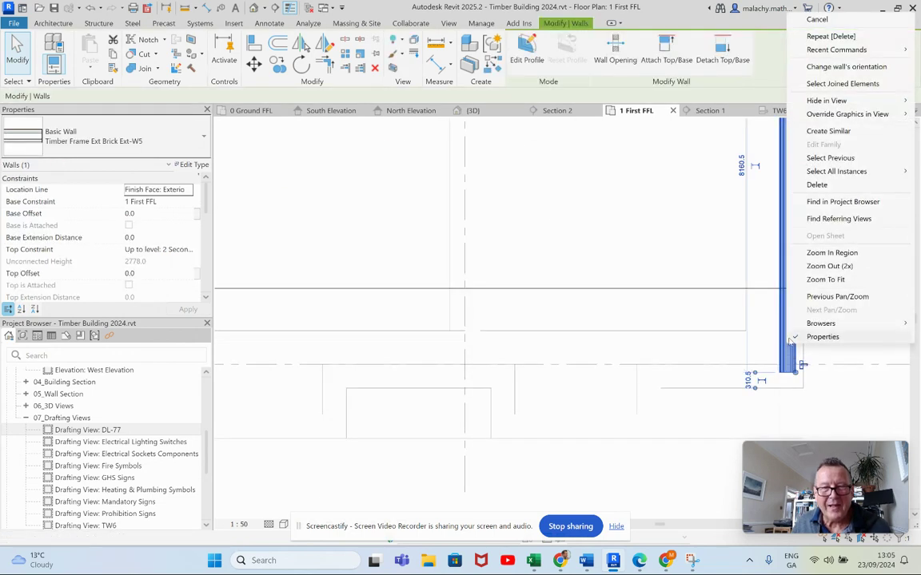
click(823, 131)
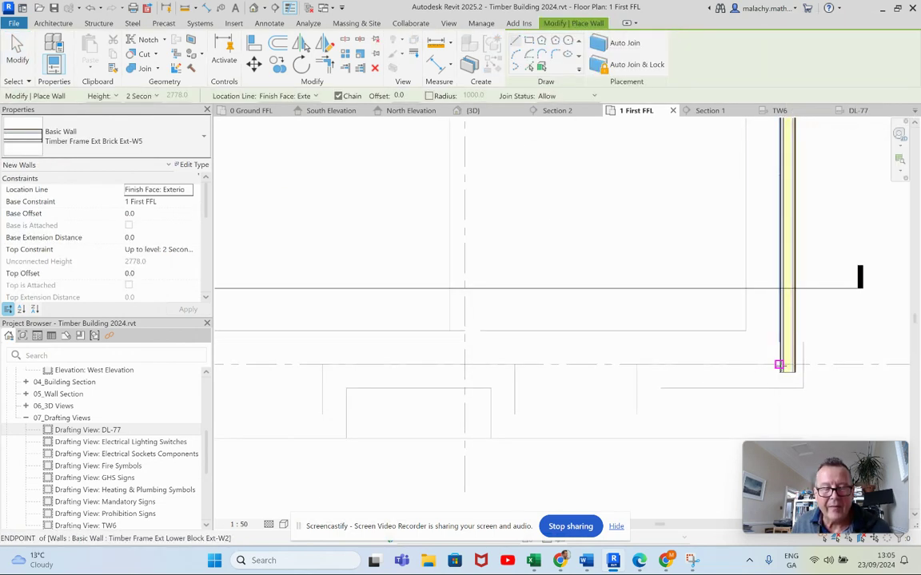
click(779, 365)
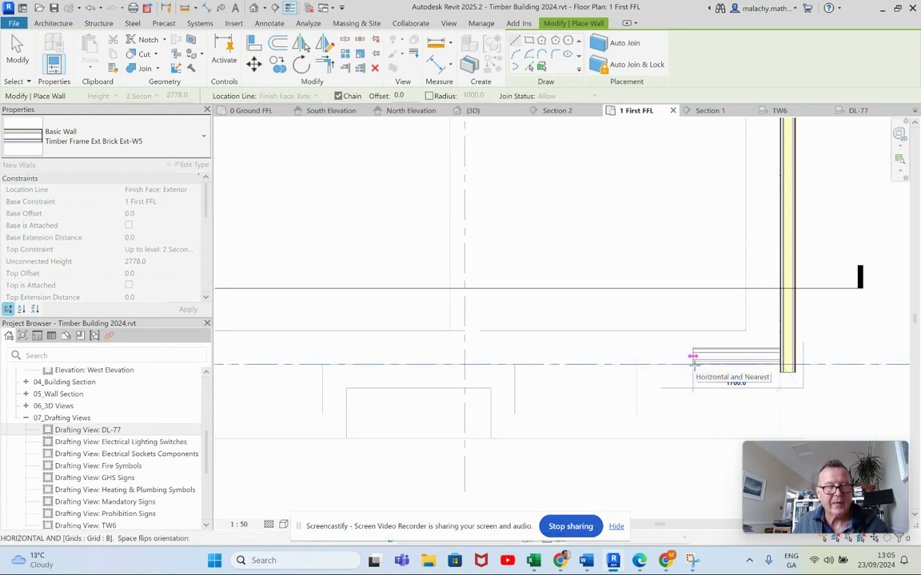
key(Escape)
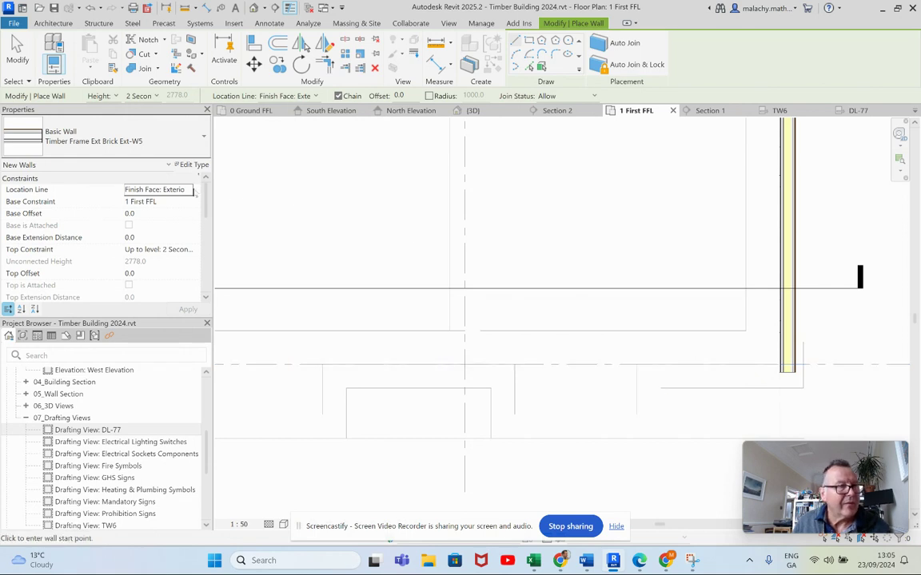
click(192, 191)
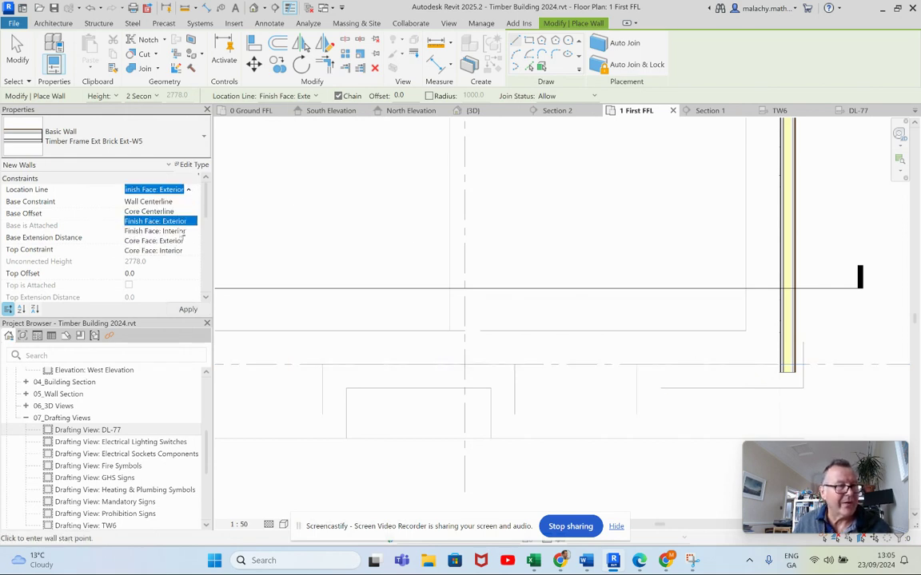
click(182, 231)
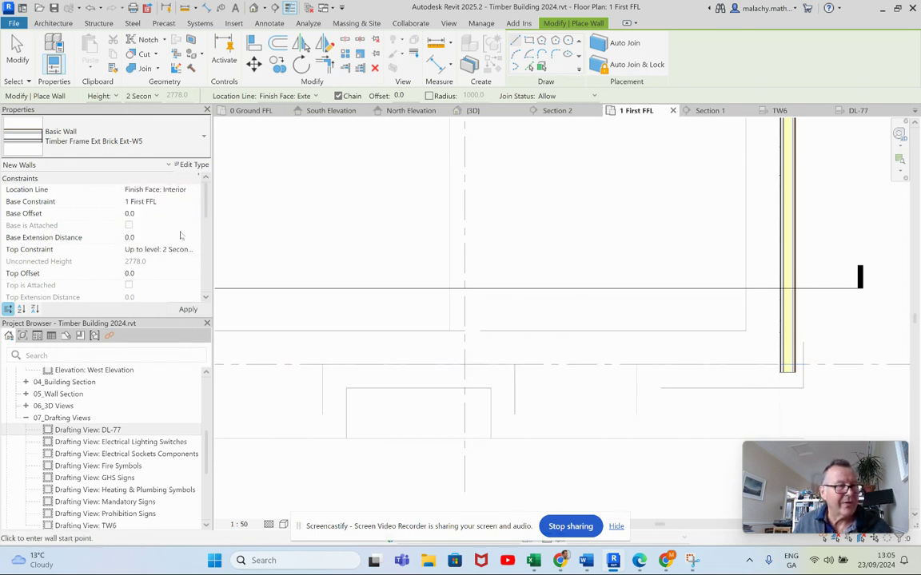
Trace the outer walls around the first two U-shaped recesses, including the 2405.3 segment
click(779, 366)
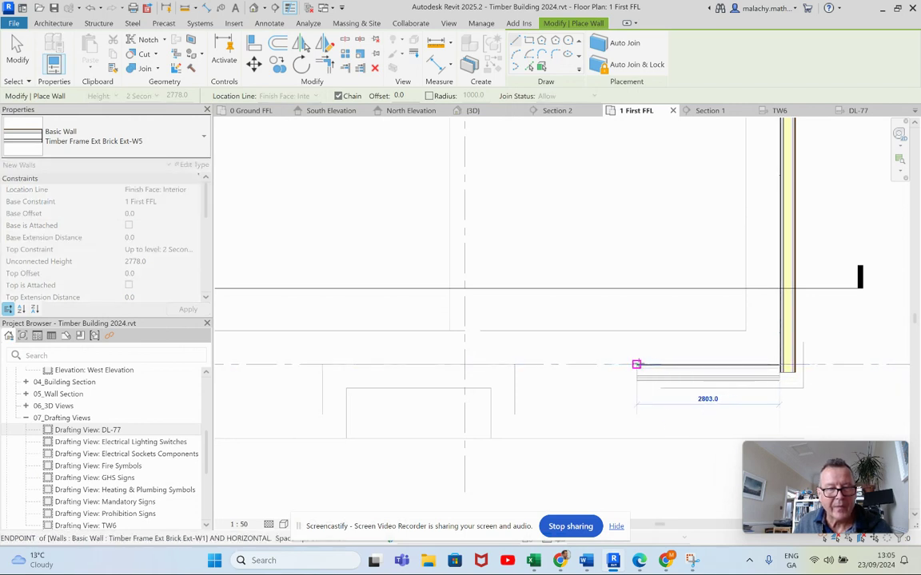
click(636, 365)
click(637, 413)
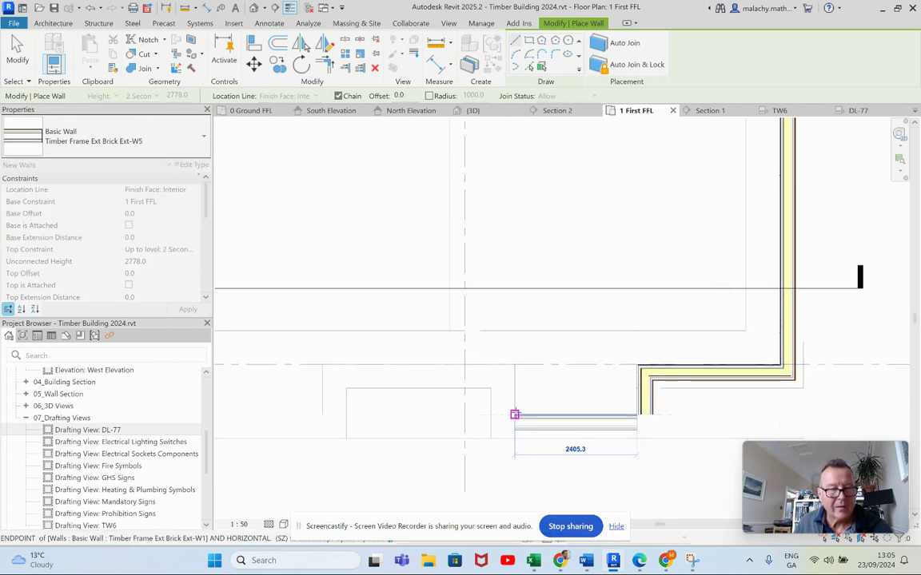
click(515, 414)
click(512, 366)
scroll(511, 366, up, 2)
middle_drag(586, 360, 889, 354)
click(615, 362)
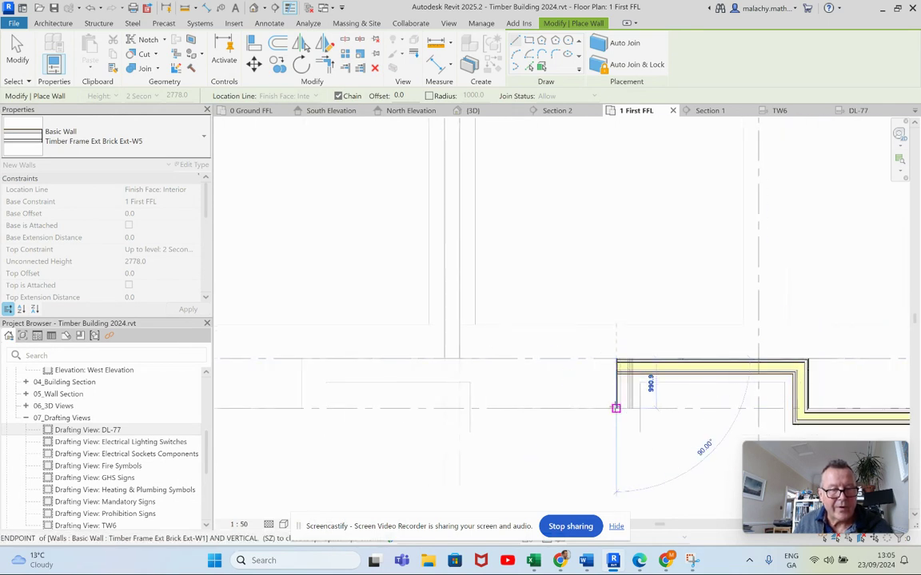
click(616, 408)
click(493, 408)
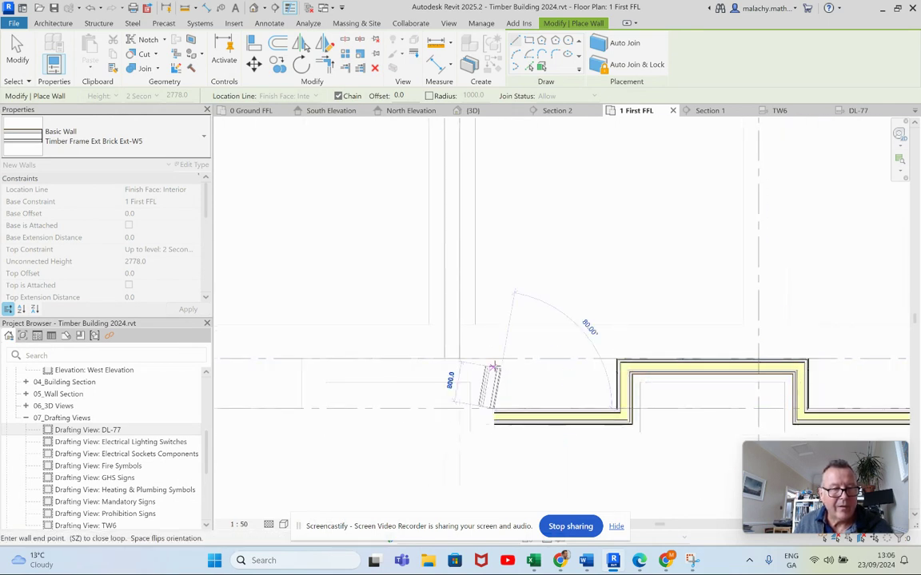
click(493, 361)
Continue the walls around the remaining recesses (2200, 990.9, 800) and close the loop at the start
middle_drag(375, 347, 575, 346)
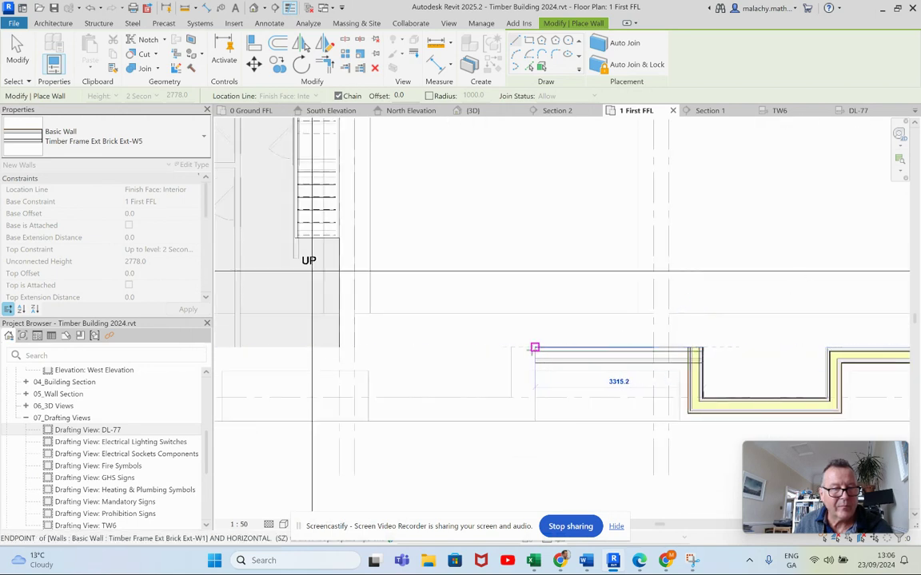
click(511, 348)
click(511, 397)
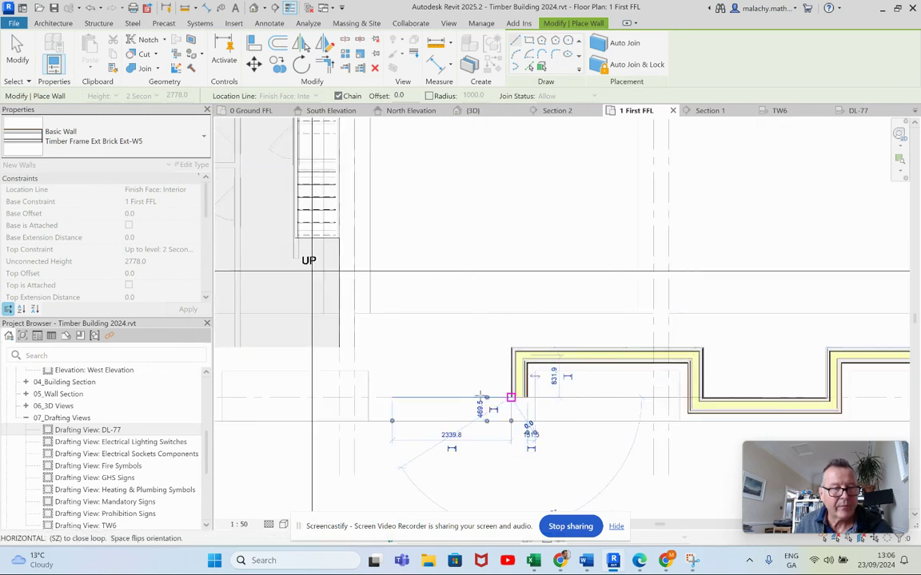
click(392, 397)
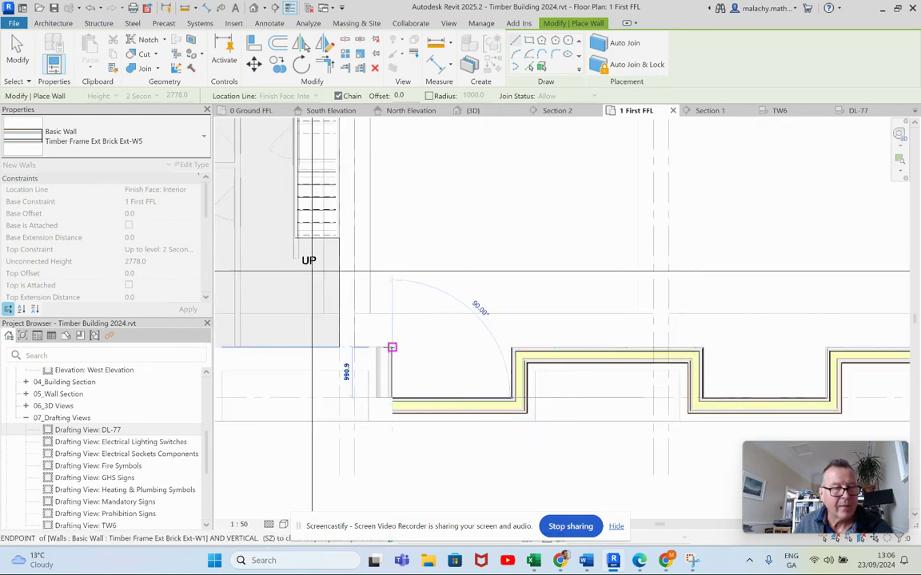
click(392, 355)
middle_drag(404, 345, 693, 360)
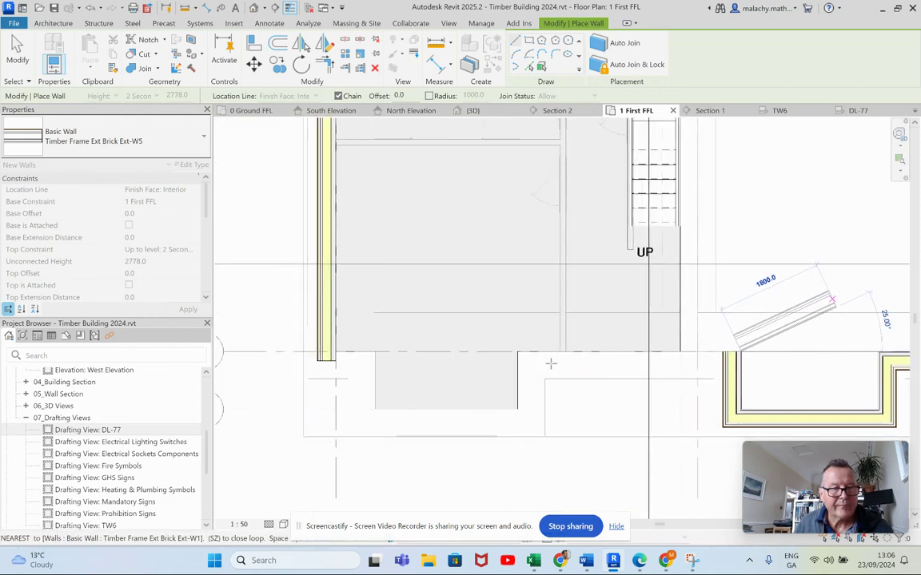
click(517, 352)
click(519, 416)
click(375, 412)
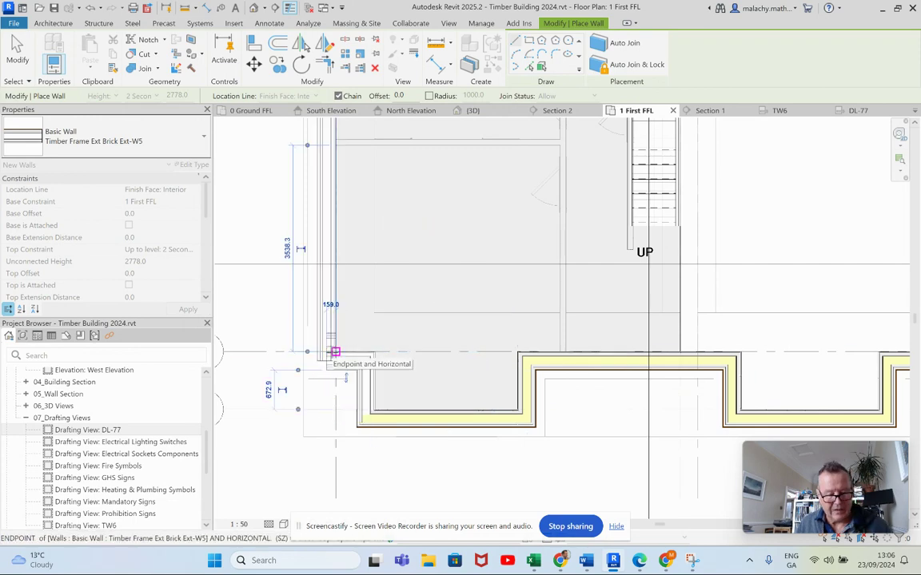
click(335, 352)
scroll(420, 352, down, 4)
key(Escape)
key(Escape)
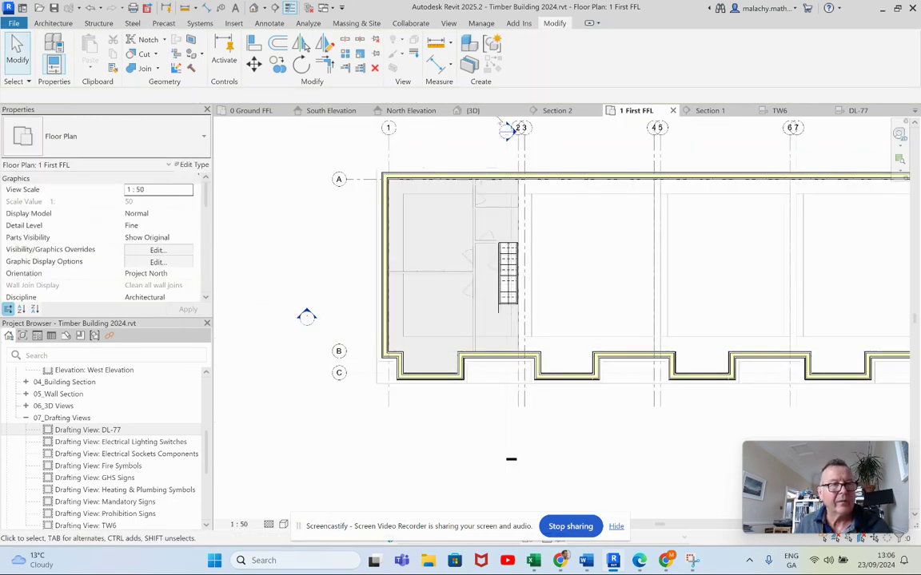
Switch to the 3D view and orbit to inspect the new first-floor walls
click(477, 111)
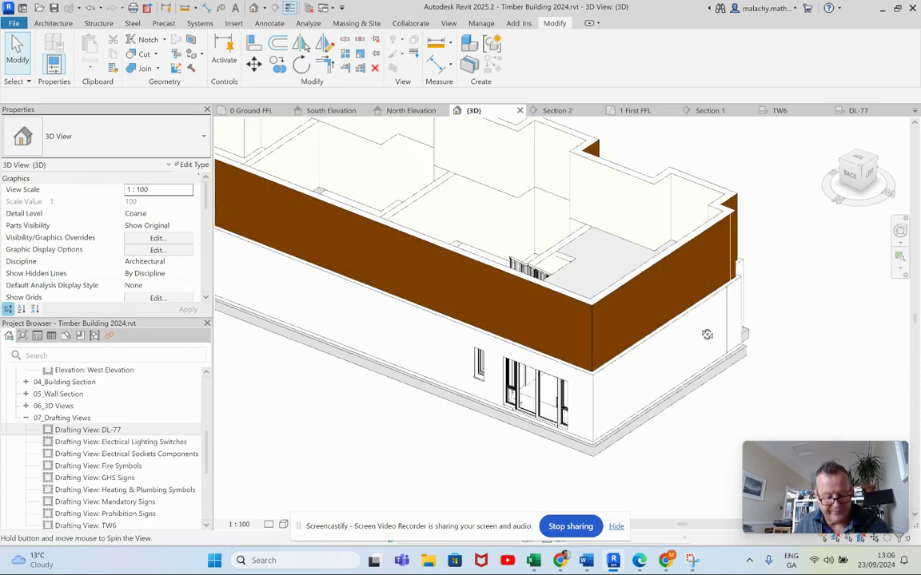
shift+middle_drag(703, 340, 583, 324)
scroll(584, 324, up, 4)
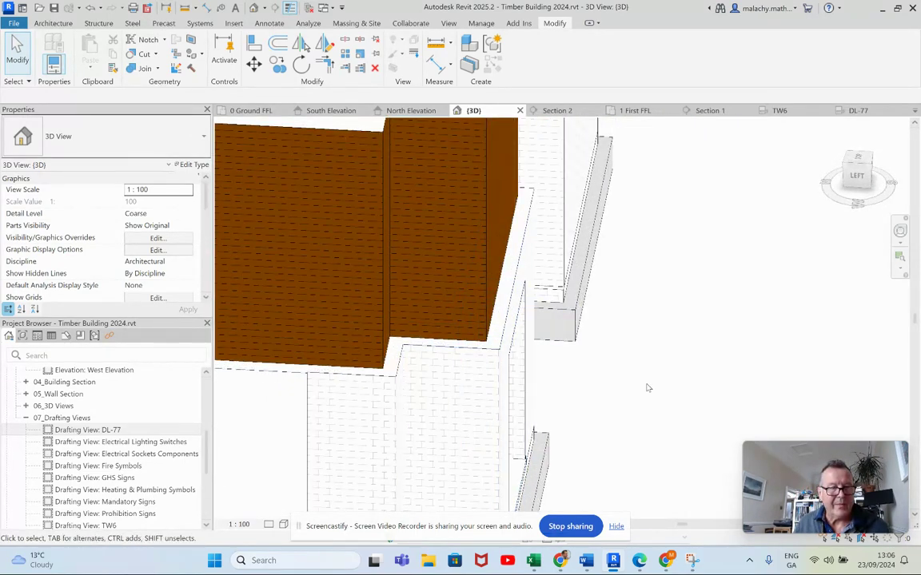
scroll(649, 388, down, 4)
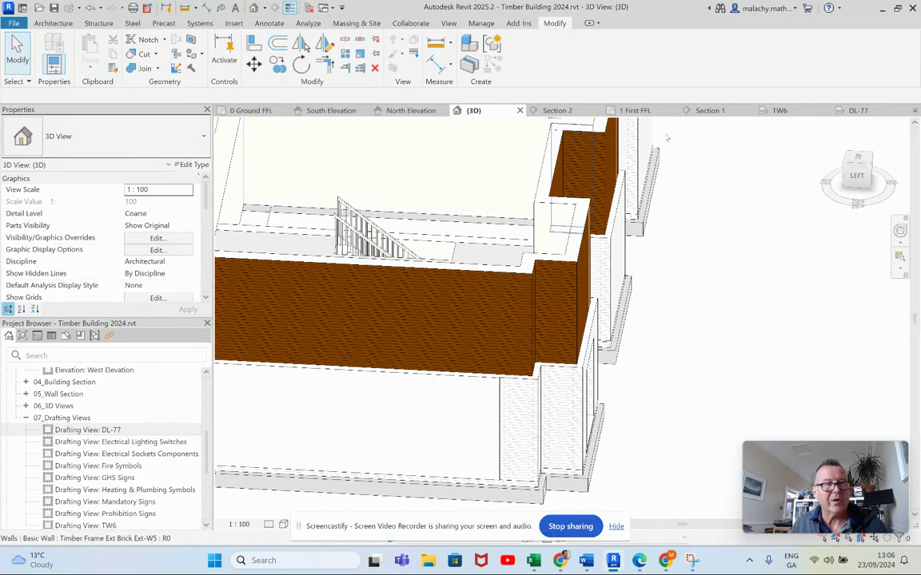
Review the DL-77 detail and South Elevation, then return to 3D at a new isometric angle
click(855, 110)
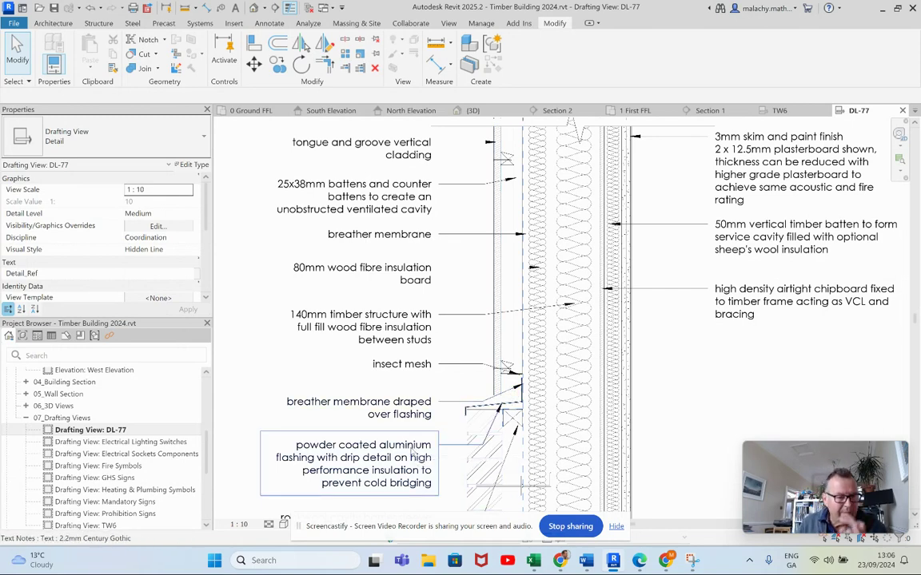
scroll(409, 462, down, 1)
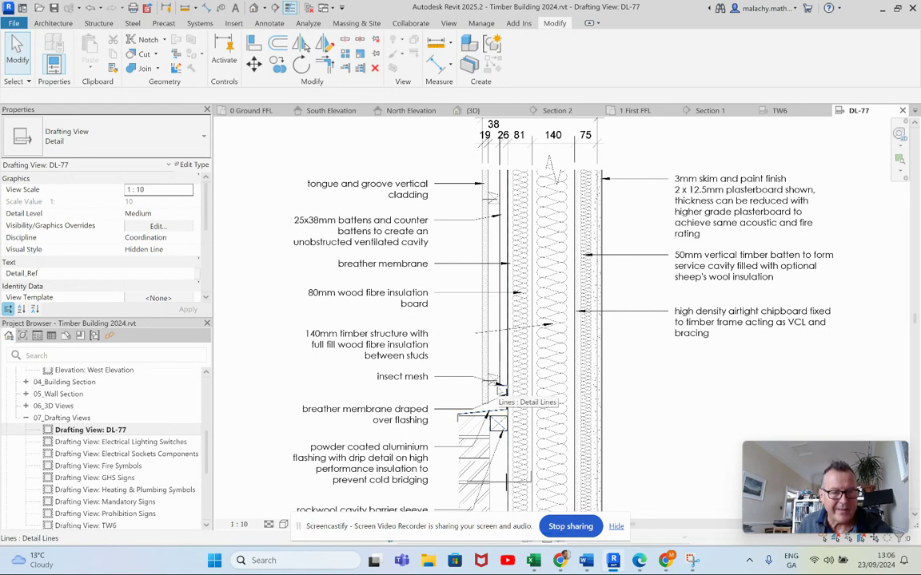
scroll(519, 363, down, 3)
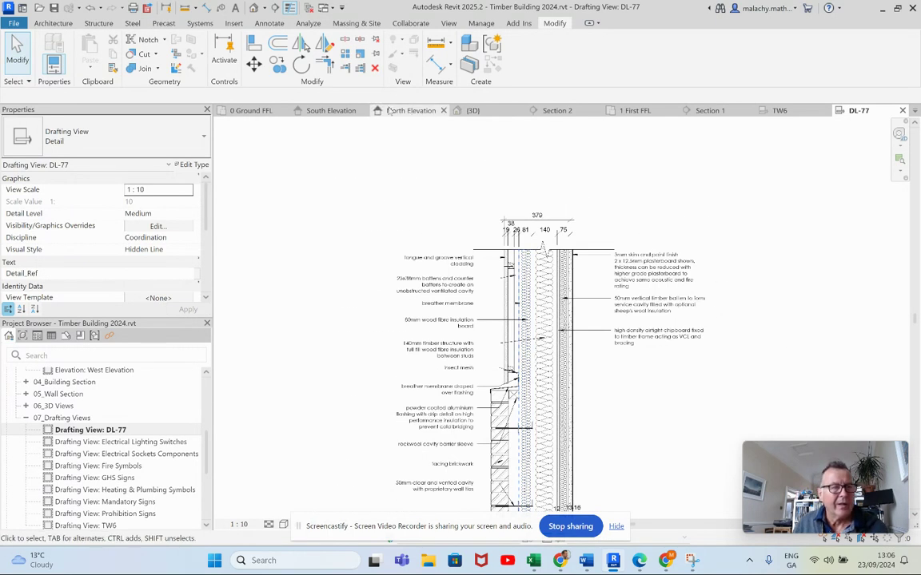
click(330, 112)
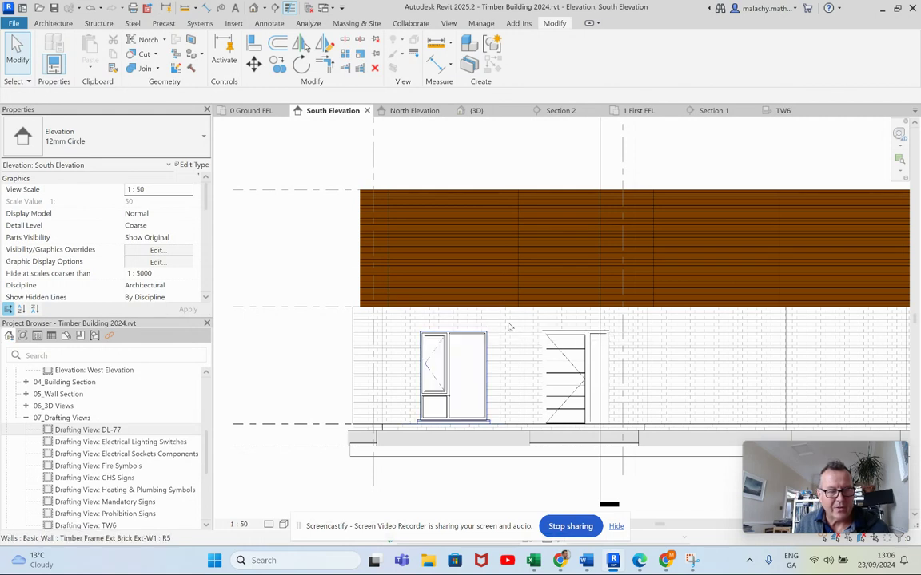
scroll(524, 307, down, 2)
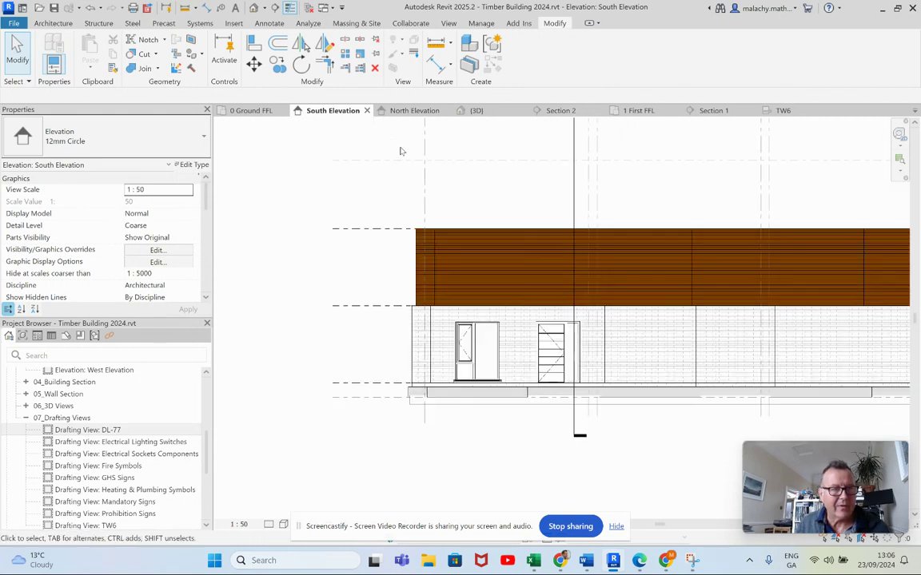
click(476, 111)
scroll(607, 258, down, 2)
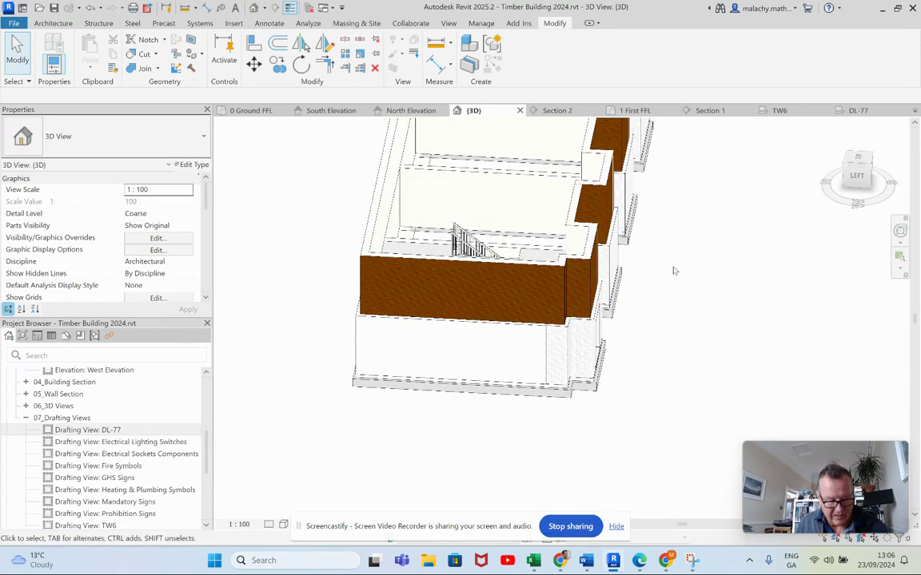
shift+middle_drag(673, 271, 648, 306)
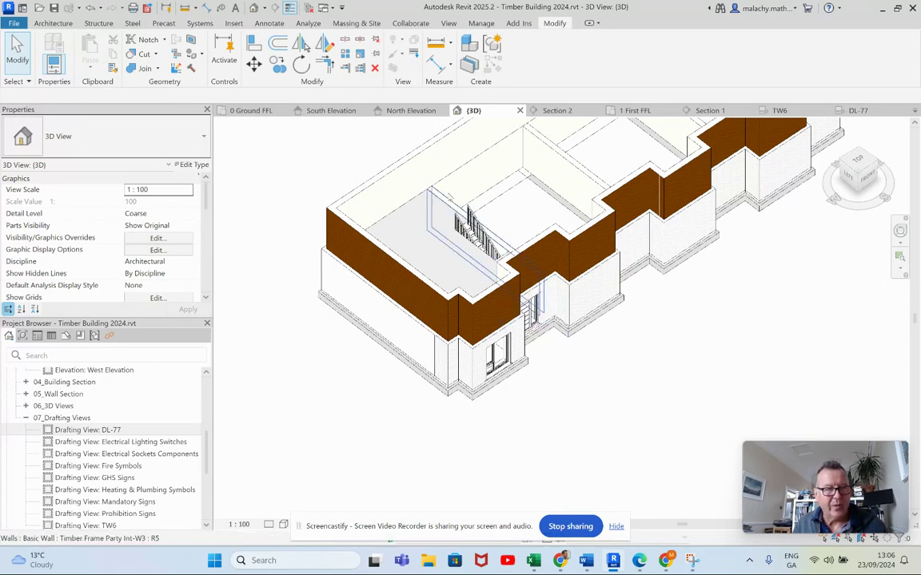
Start a new Timber Frame Party Int-W3 wall from the existing party wall in the first floor plan
click(439, 201)
right_click(442, 199)
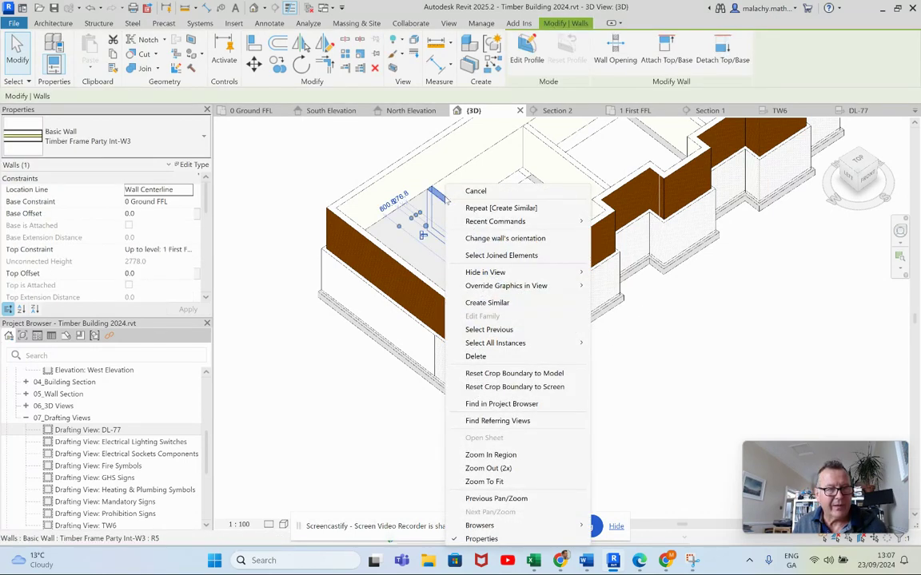
click(499, 304)
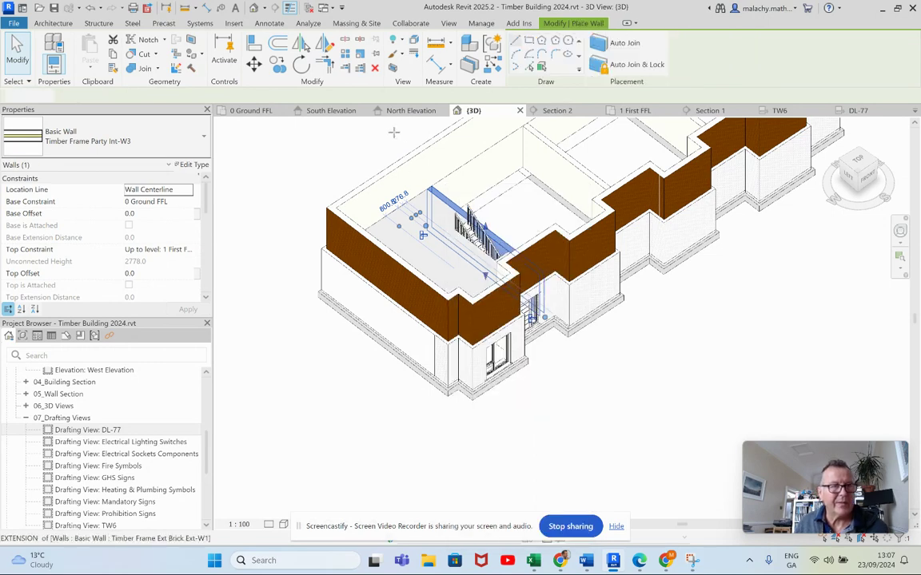
scroll(560, 264, down, 3)
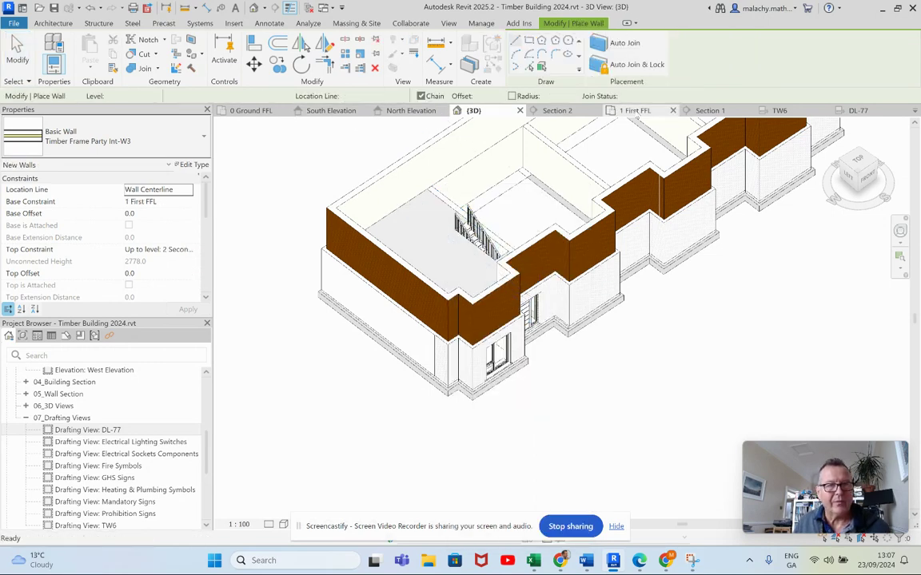
key(ctrl+Tab)
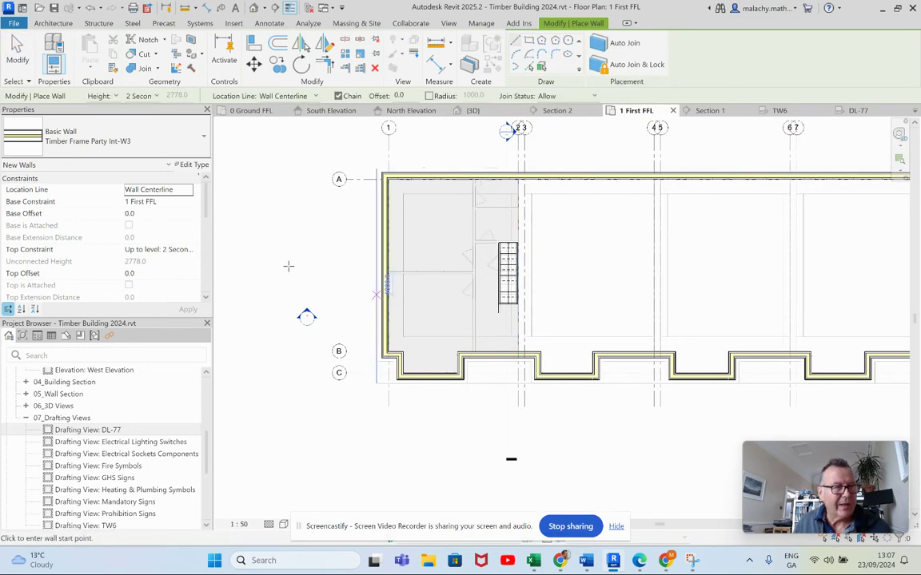
scroll(548, 404, up, 5)
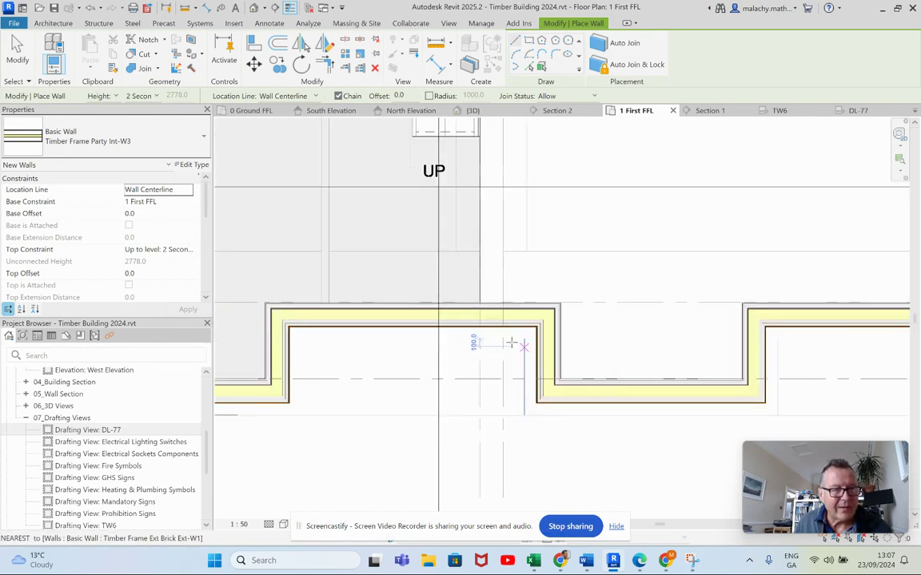
click(491, 302)
scroll(489, 269, down, 1)
middle_drag(483, 160, 452, 431)
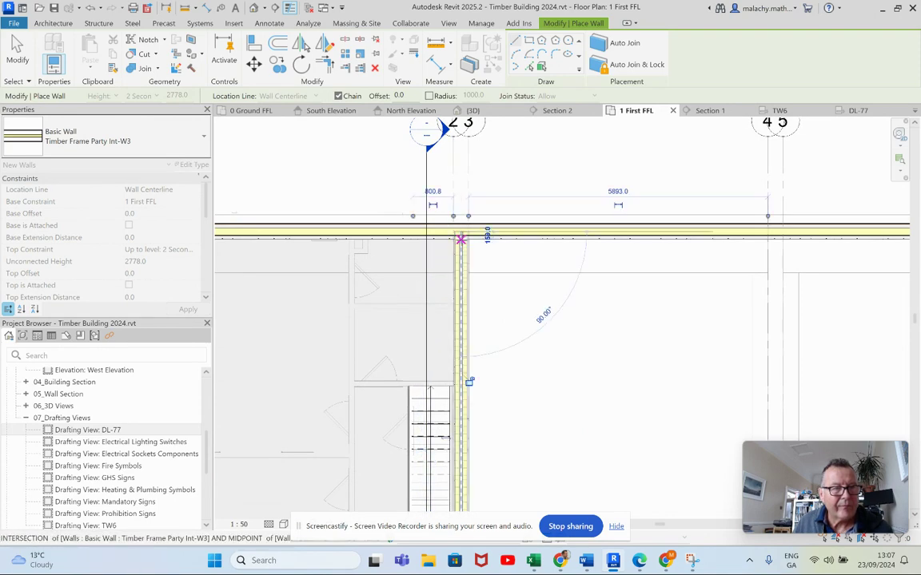
scroll(552, 357, down, 2)
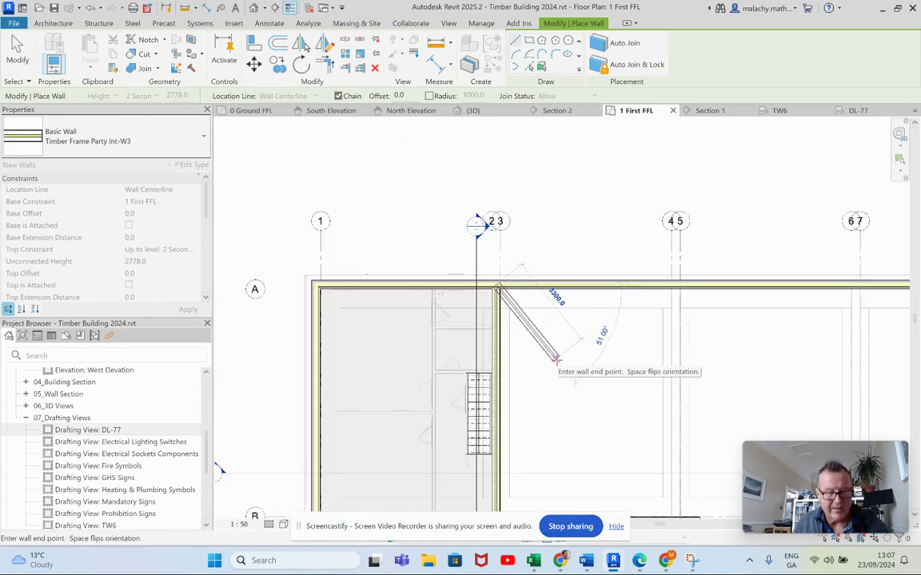
key(Escape)
Draw a party partition from the lower stepped wall up to the upper wall at grid 4-5
middle_drag(572, 383, 500, 263)
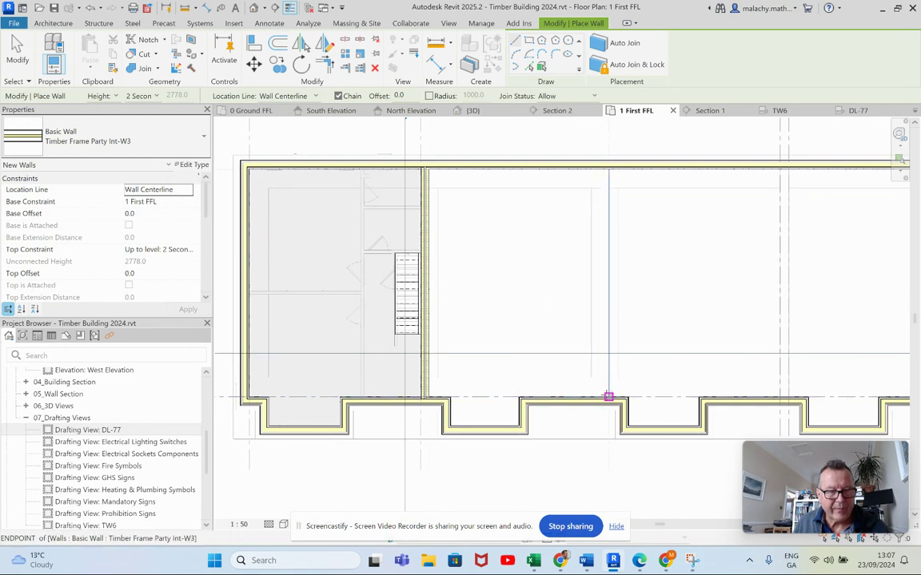
scroll(600, 396, up, 2)
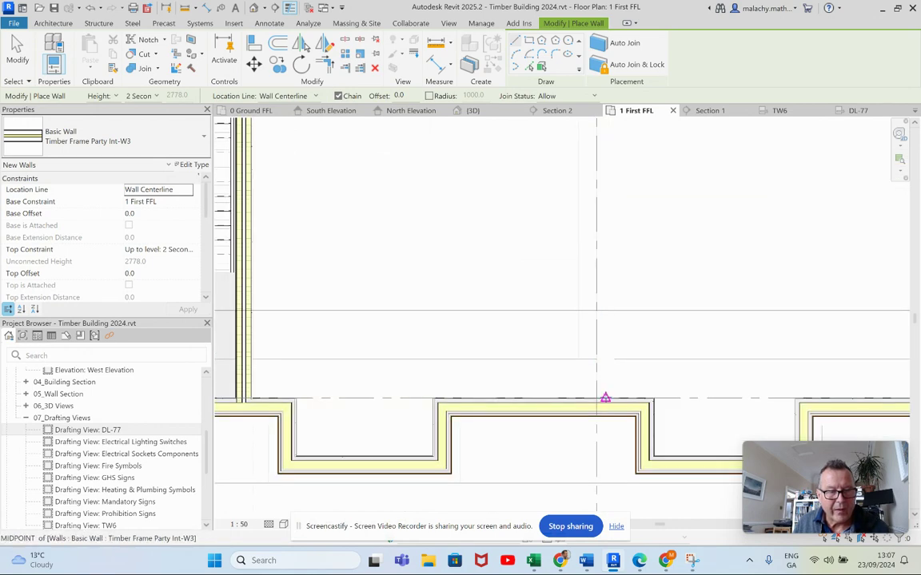
click(600, 395)
scroll(602, 298, down, 1)
middle_drag(602, 298, 552, 353)
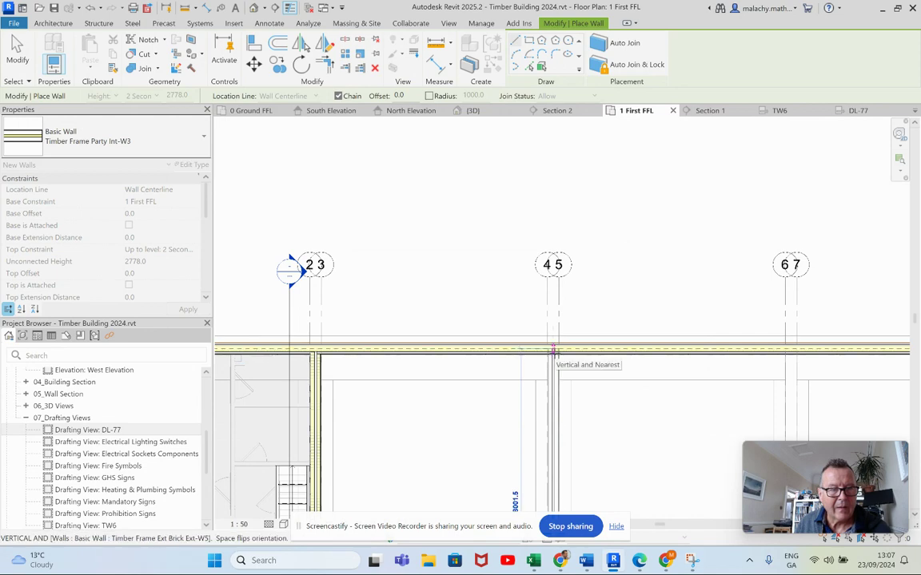
click(552, 353)
scroll(599, 380, down, 3)
Draw a second party partition from the lower wall up to the upper wall at grid 6-7
middle_drag(608, 382, 463, 320)
scroll(550, 471, up, 4)
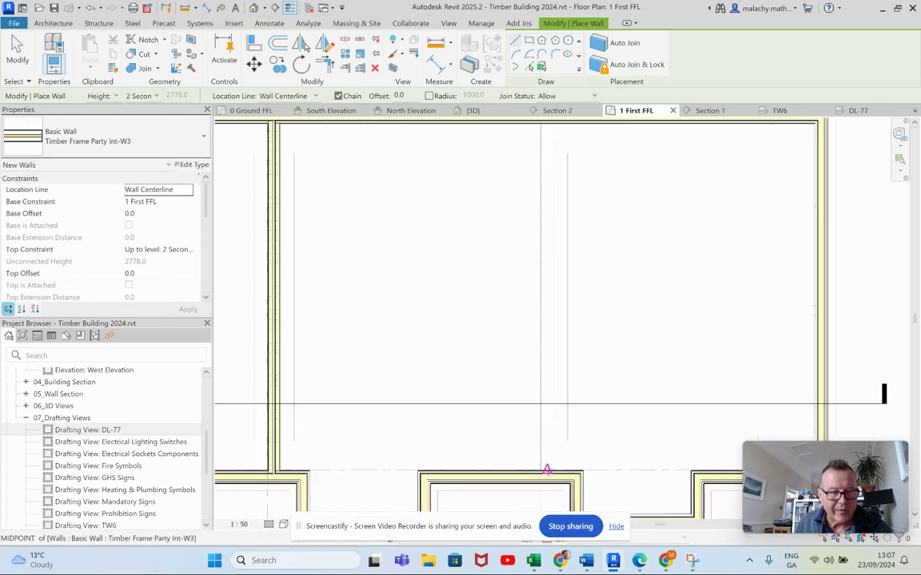
click(547, 470)
scroll(547, 352, down, 3)
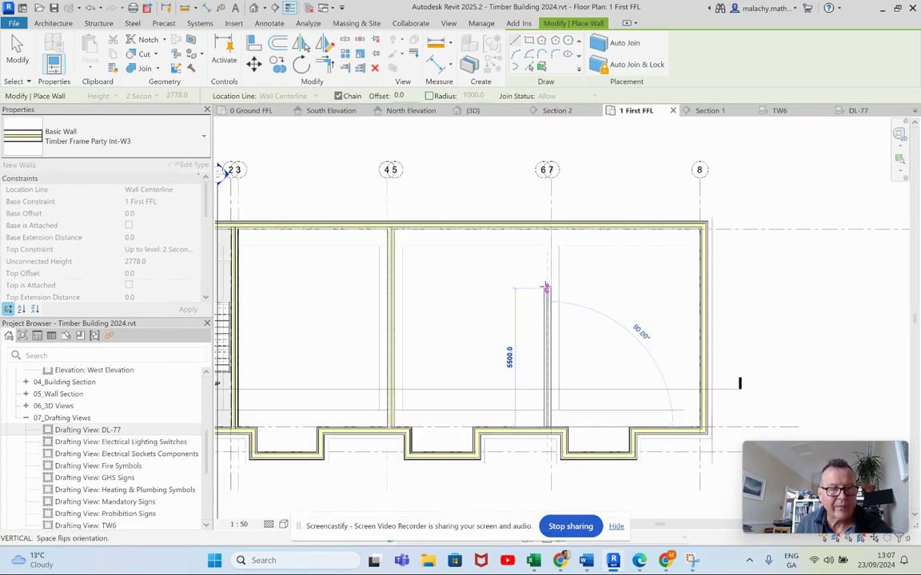
click(547, 226)
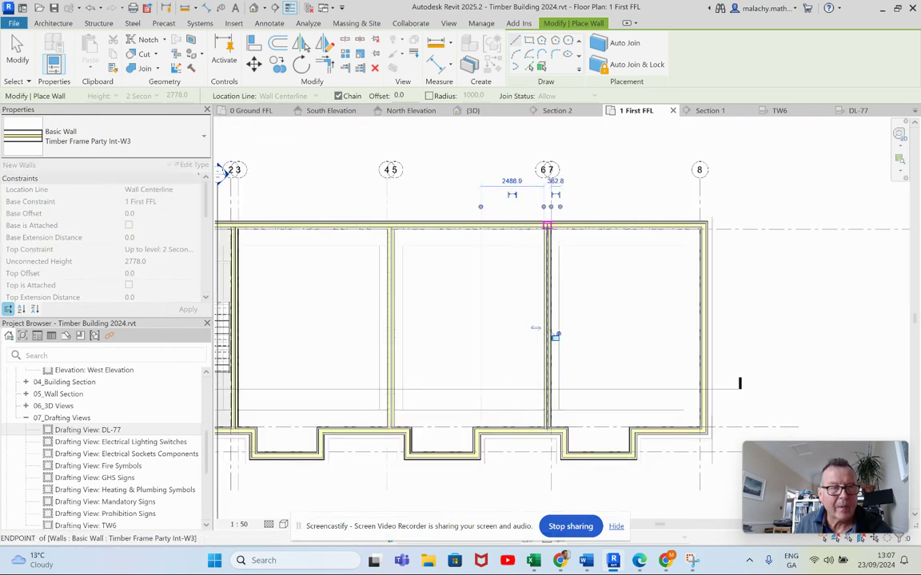
key(Escape)
key(Escape)
scroll(485, 348, down, 3)
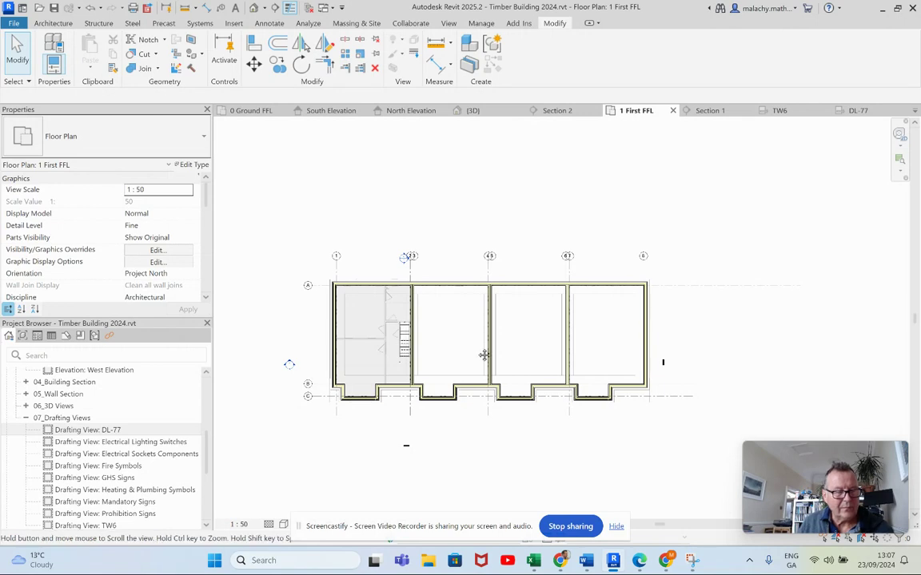
Set the 1 First FFL plan's visual style to Hidden Line and recentre the building
middle_drag(485, 355, 549, 368)
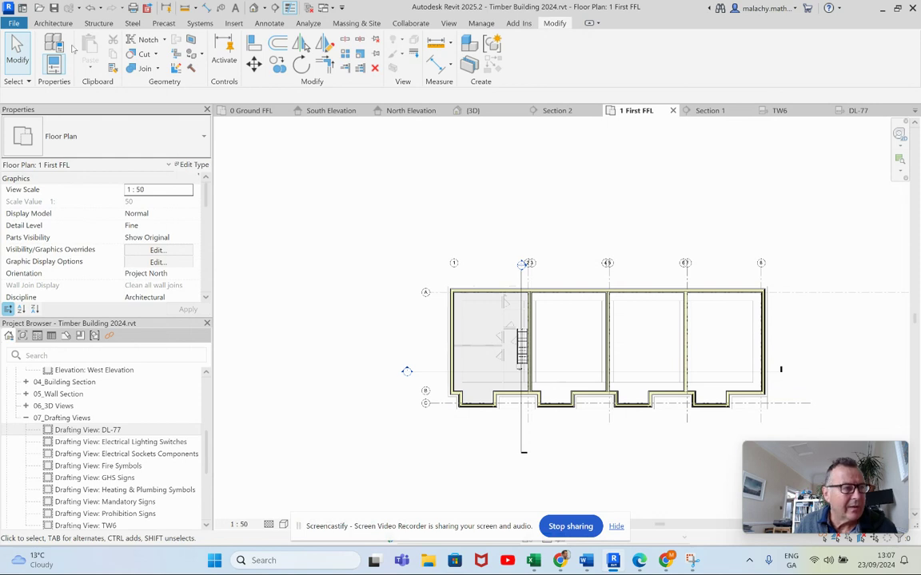
scroll(488, 351, up, 4)
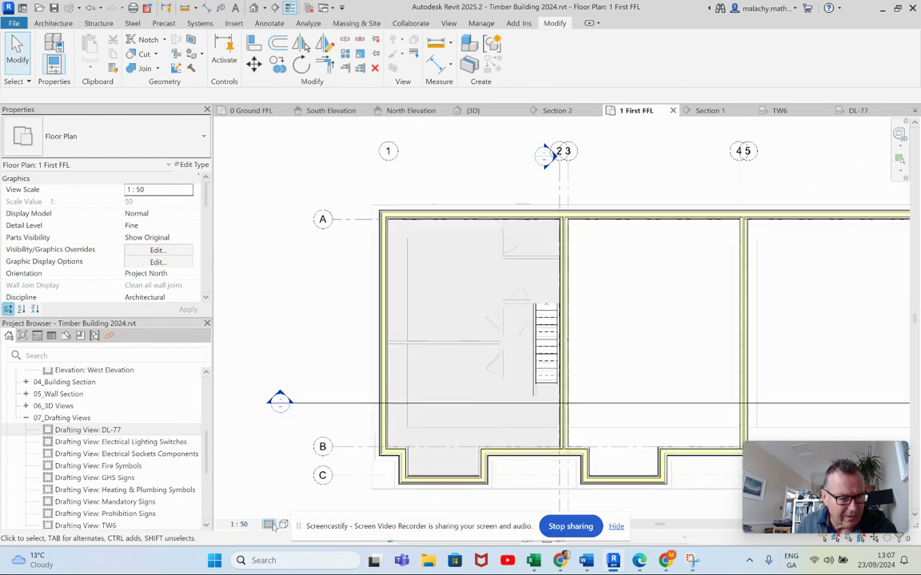
click(283, 525)
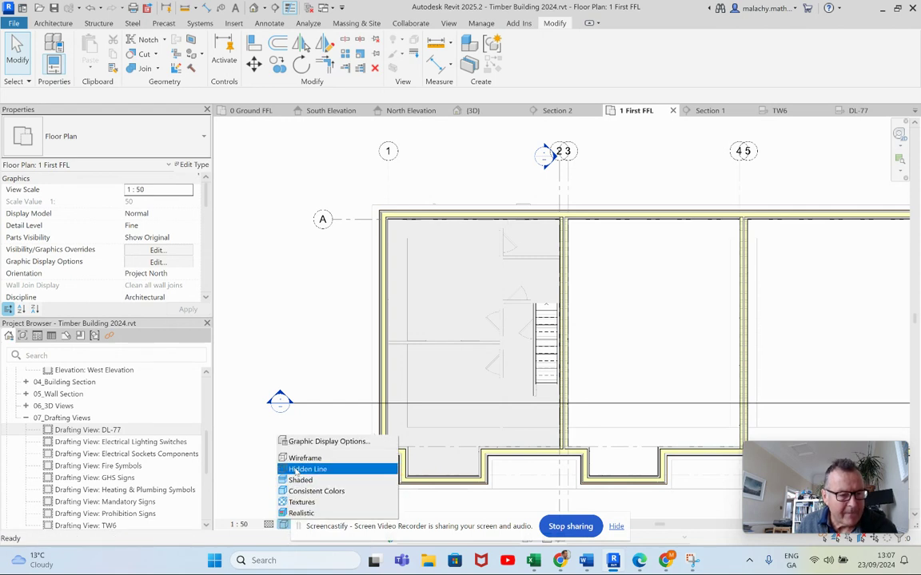
click(295, 470)
scroll(340, 328, down, 4)
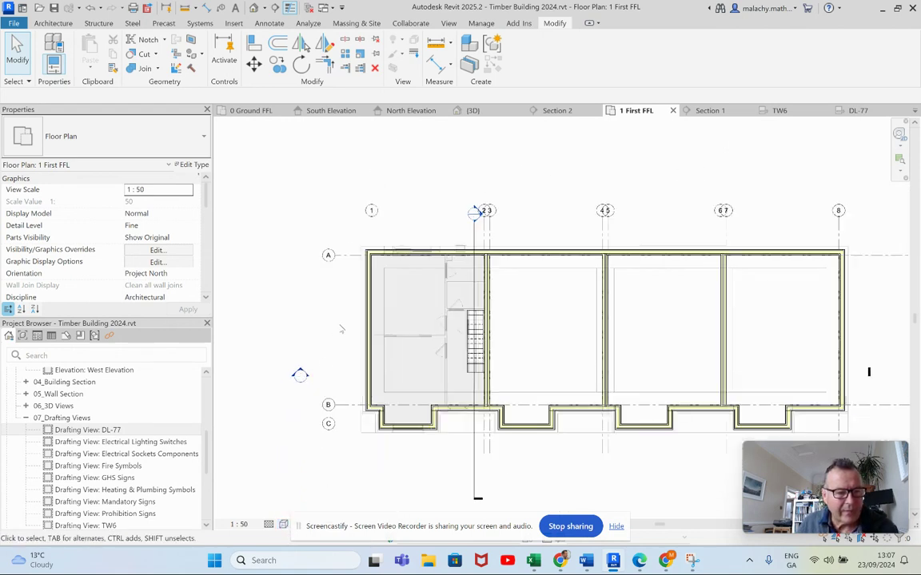
middle_drag(457, 304, 517, 312)
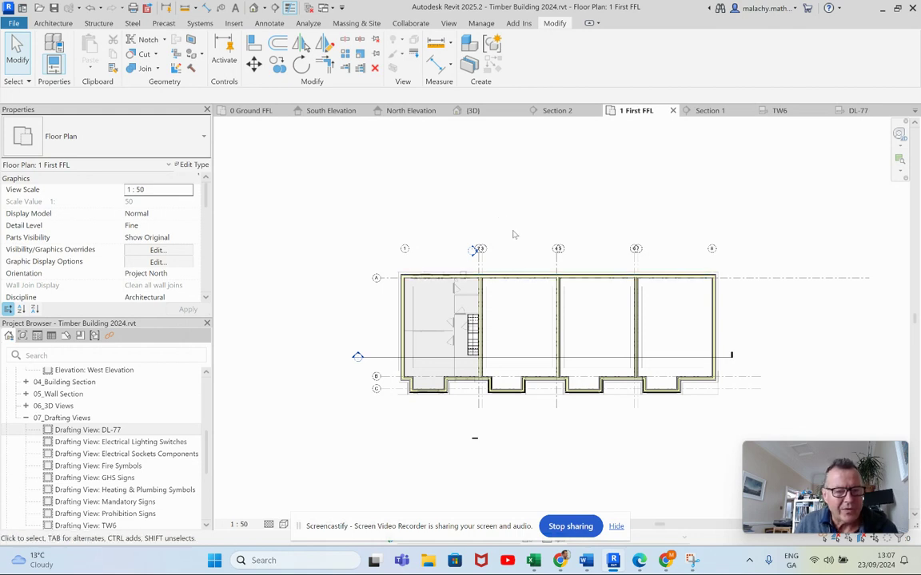
scroll(513, 234, down, 2)
scroll(471, 283, up, 4)
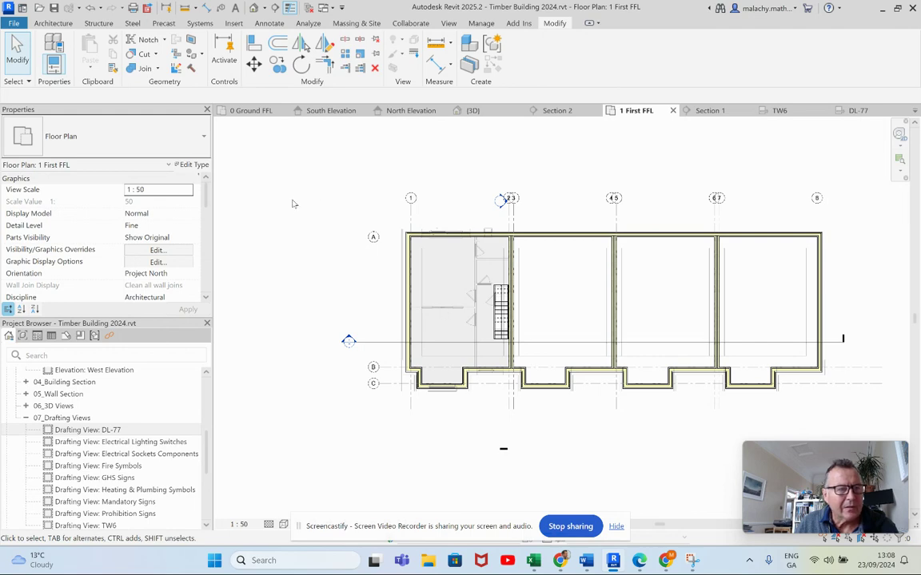
Select the PDF underlay in the 0 Ground FFL plan and copy it to the clipboard
click(249, 110)
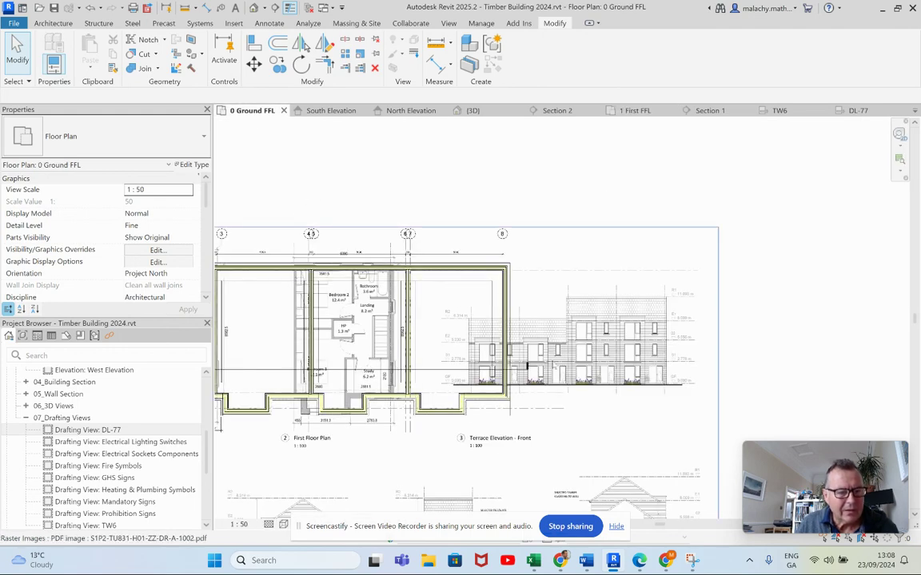
scroll(561, 361, down, 1)
scroll(369, 342, up, 1)
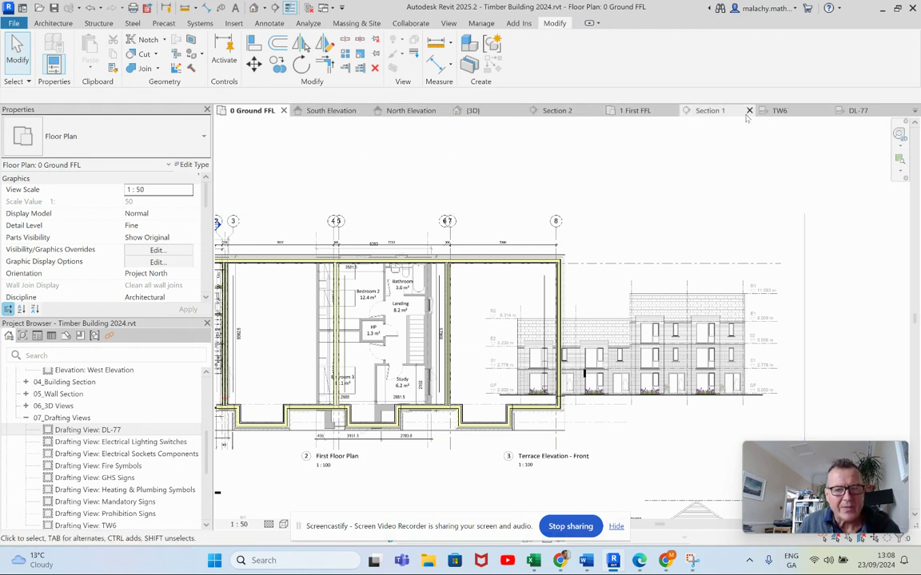
click(639, 111)
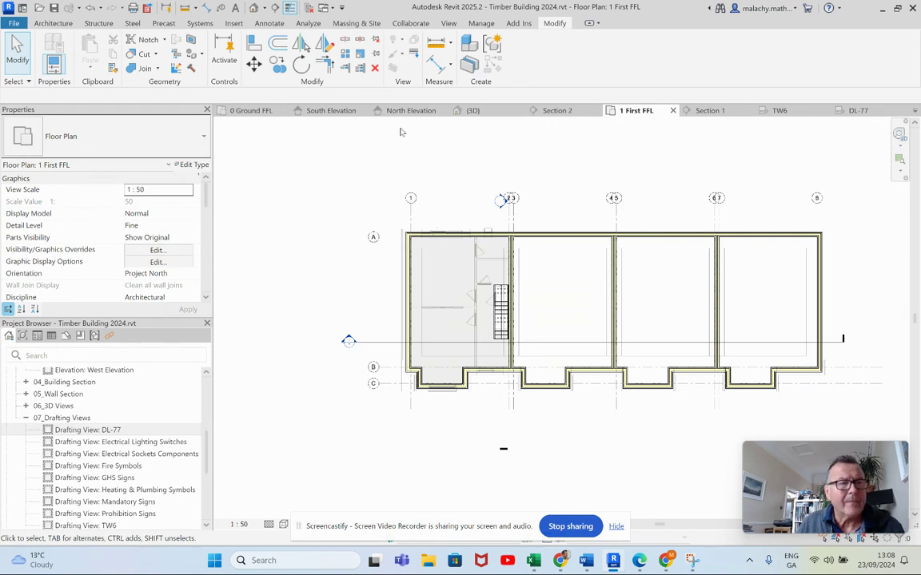
click(250, 110)
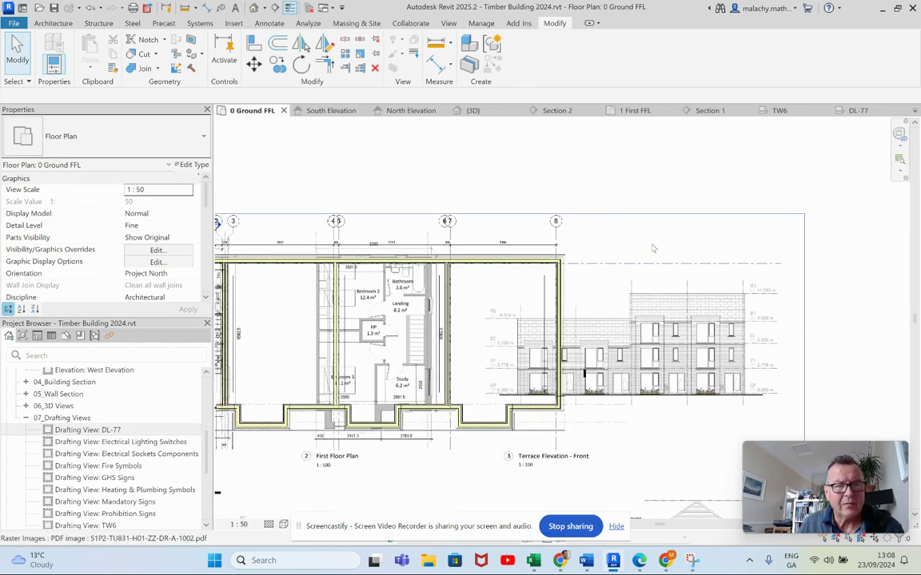
click(653, 248)
key(ctrl+c)
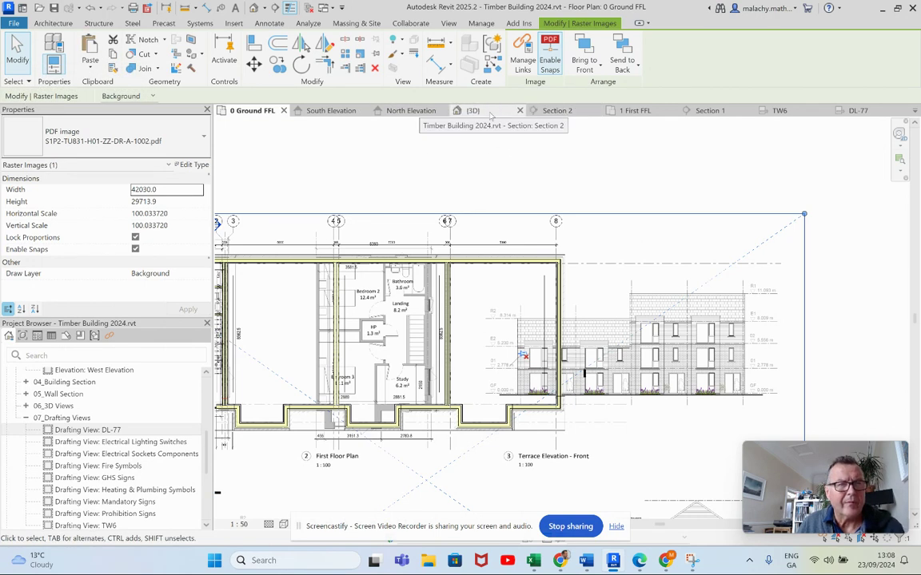
Paste the PDF underlay into 1 First FFL aligned to the same place, then nudge it left
click(630, 112)
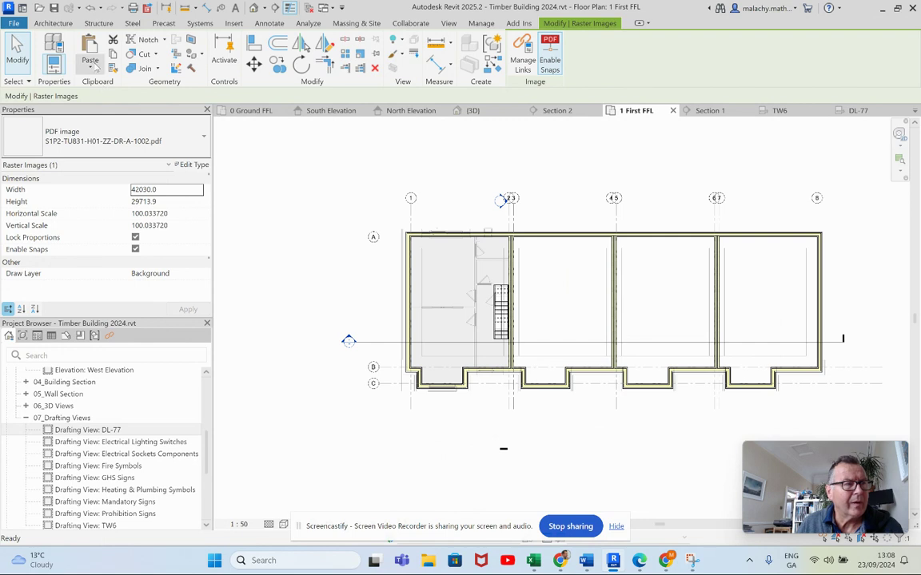
click(86, 63)
click(62, 184)
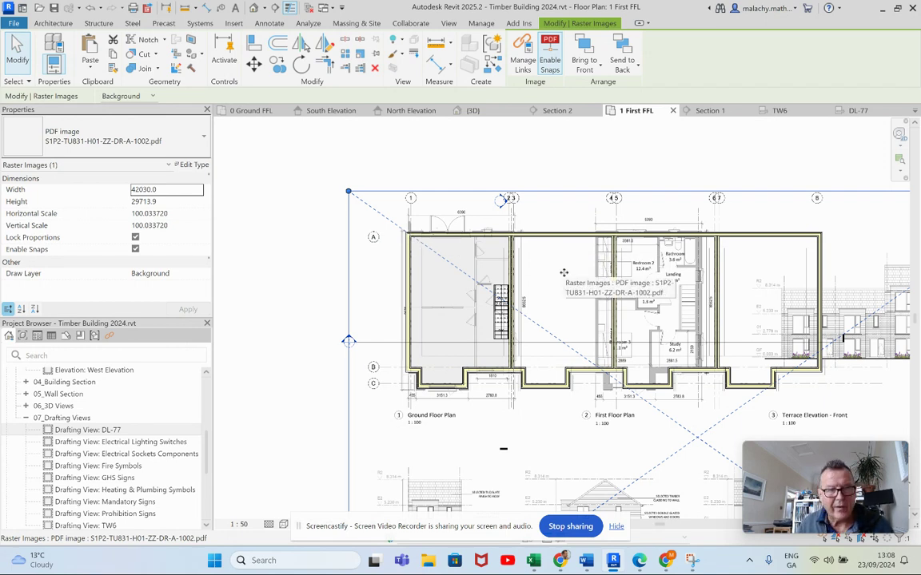
key(Left)
key(Left)
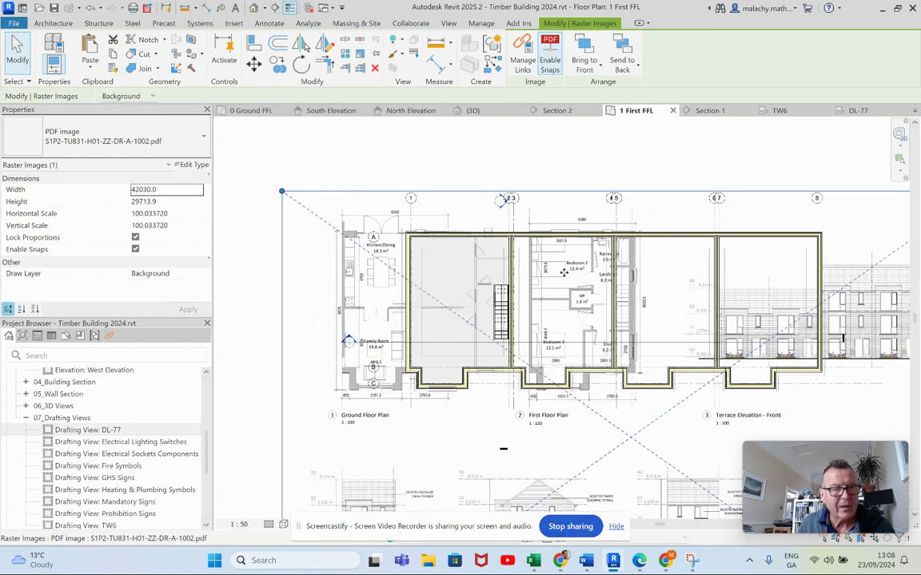
key(Left)
key(Left)
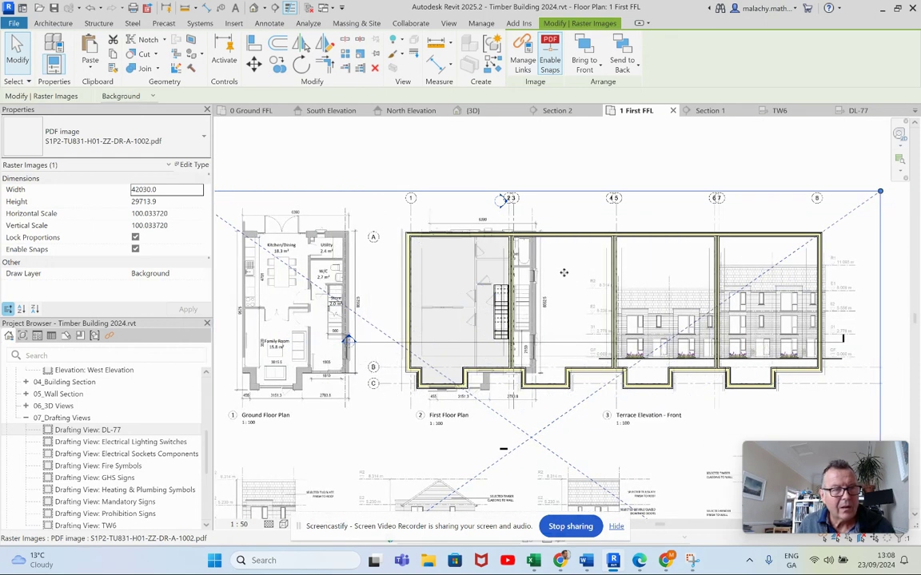
key(Return)
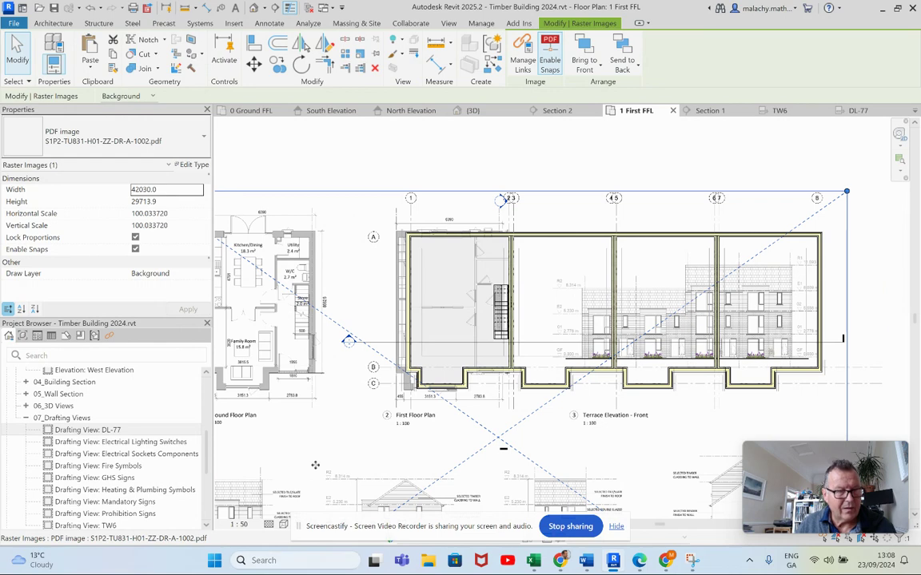
scroll(438, 264, up, 5)
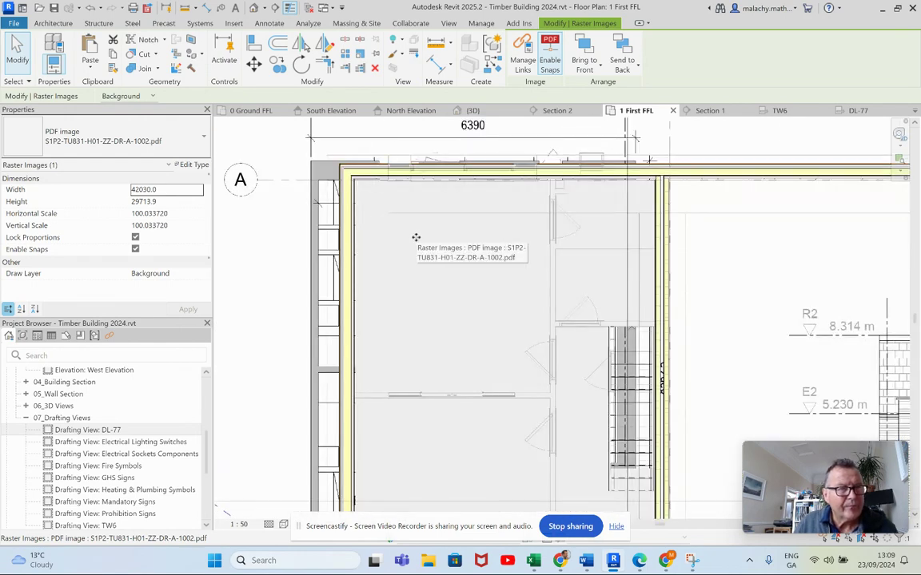
Select the PDF underlay near the grid line A corner
scroll(306, 174, up, 4)
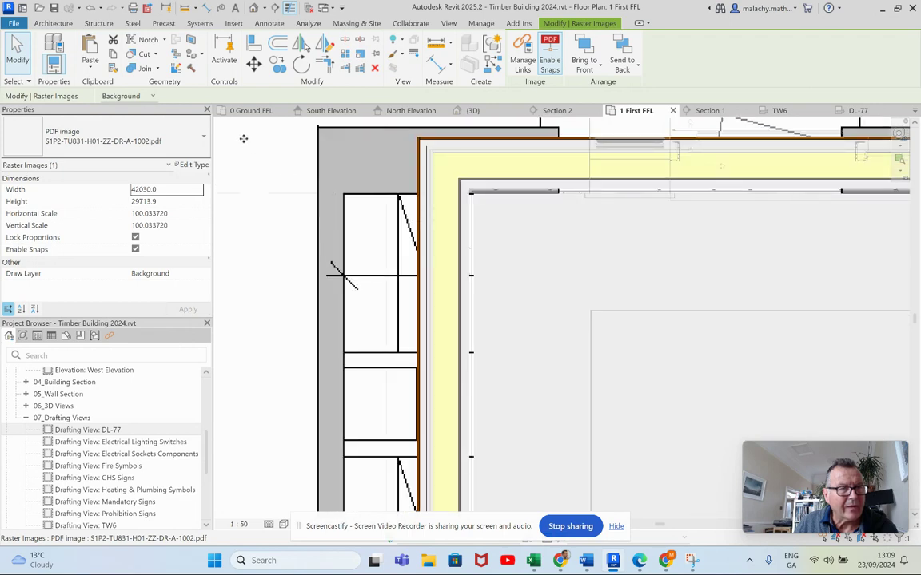
key(Escape)
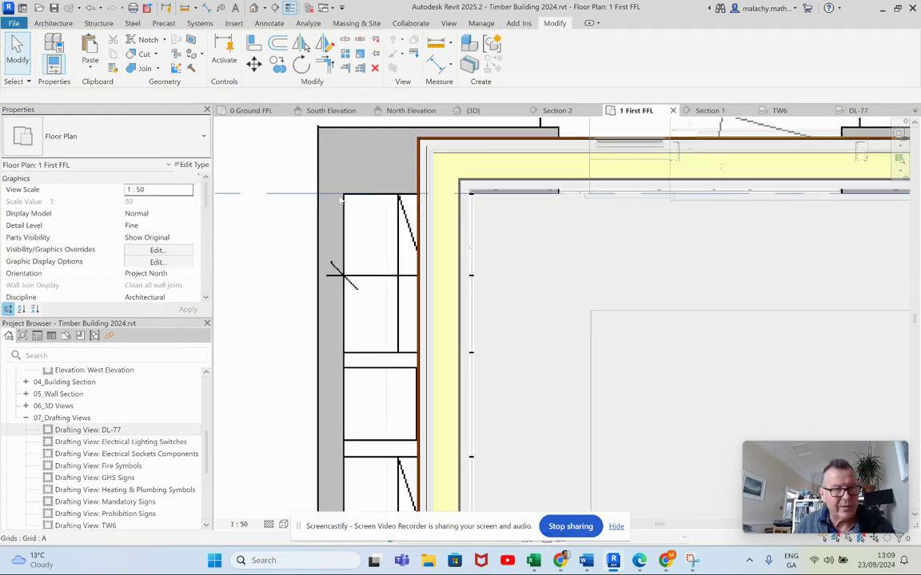
click(308, 181)
key(Escape)
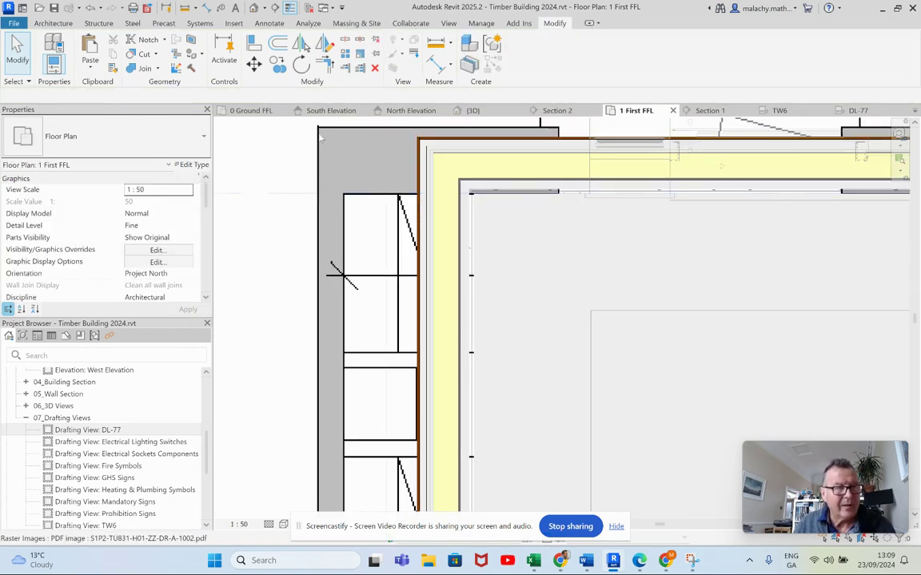
click(290, 121)
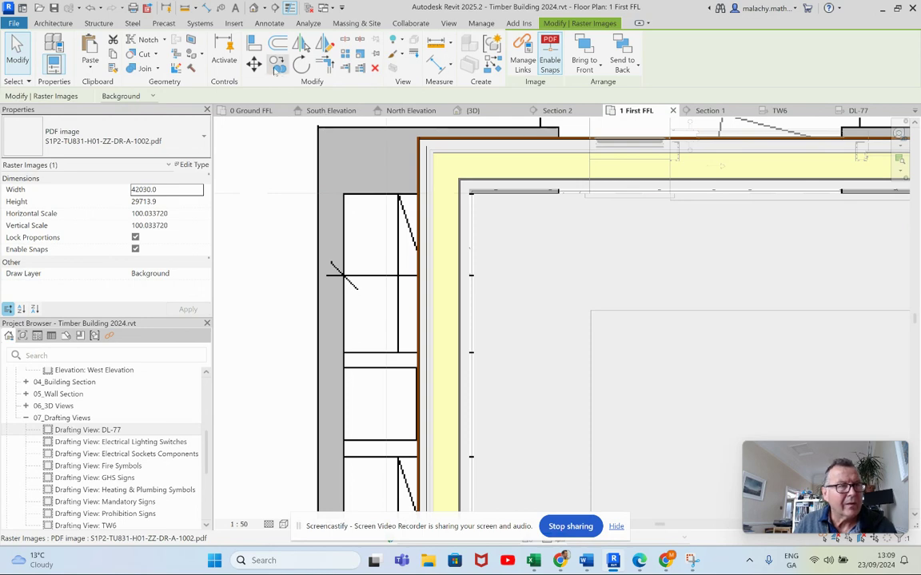
Move the PDF underlay from its drawing corner onto the wall corner endpoint, then review the plan
click(253, 64)
click(344, 194)
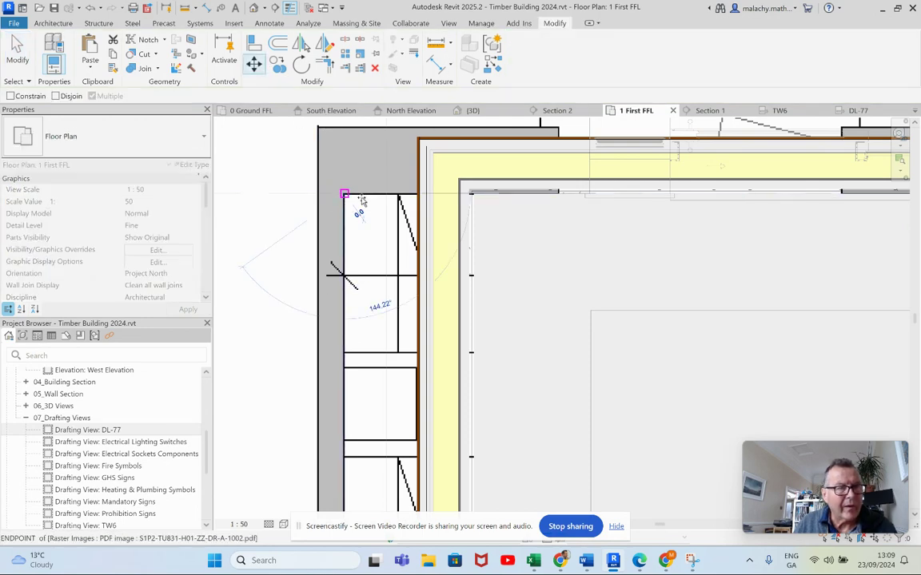
scroll(473, 199, up, 4)
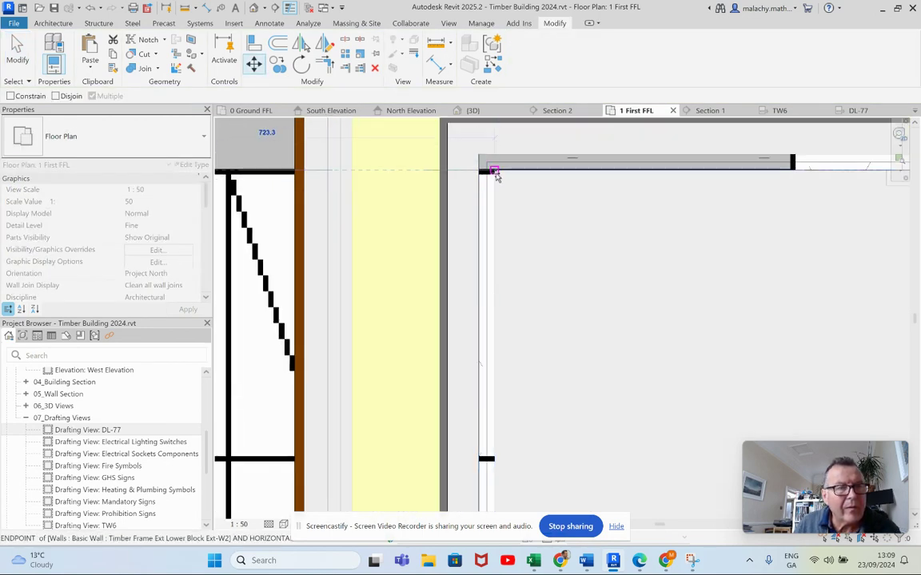
click(508, 252)
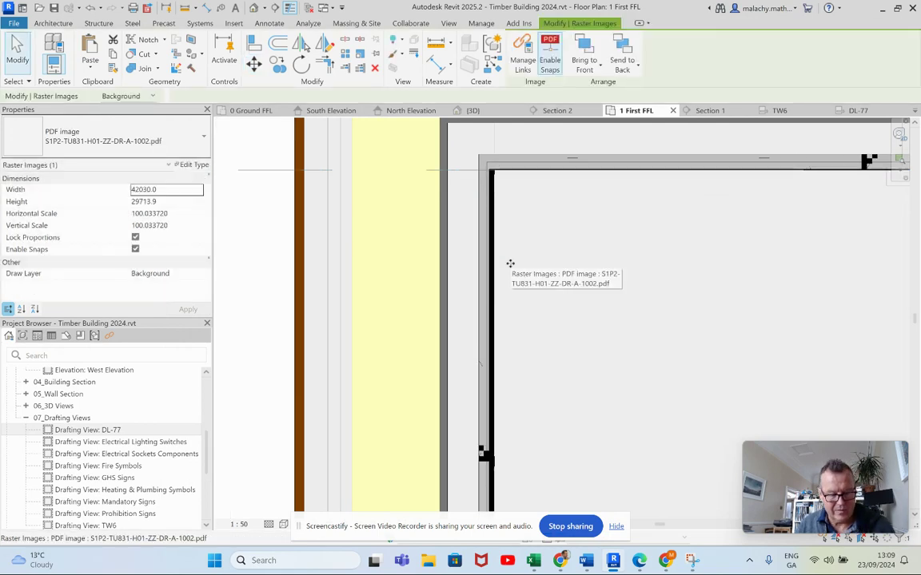
key(Escape)
scroll(513, 274, down, 2)
scroll(512, 274, down, 3)
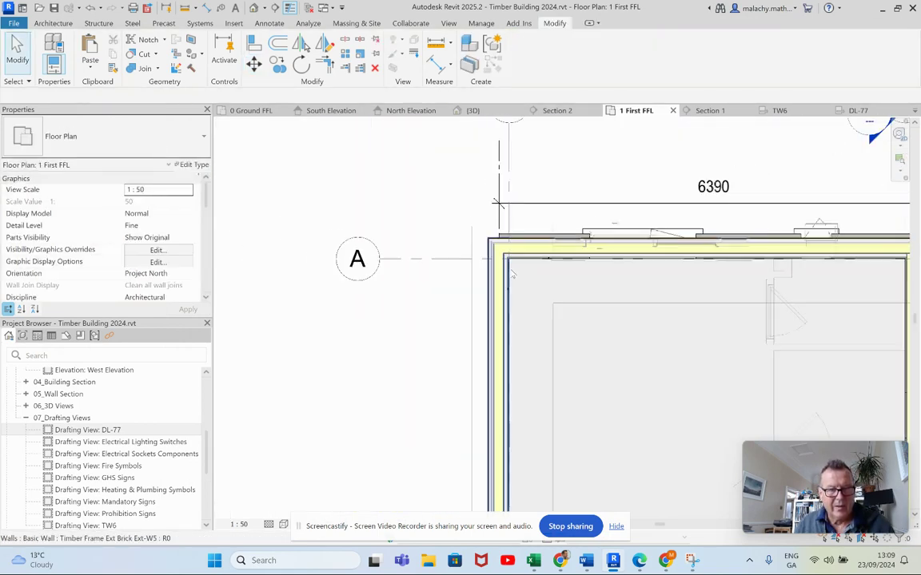
middle_drag(565, 314, 493, 245)
scroll(496, 243, down, 3)
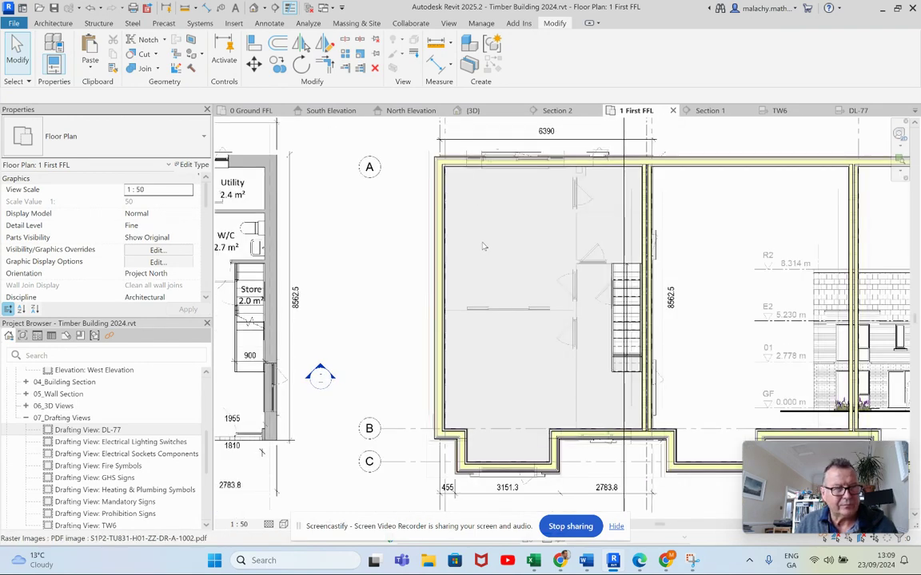
Set the PDF underlay's Draw Layer to Foreground so its room layout shows over the walls
click(343, 231)
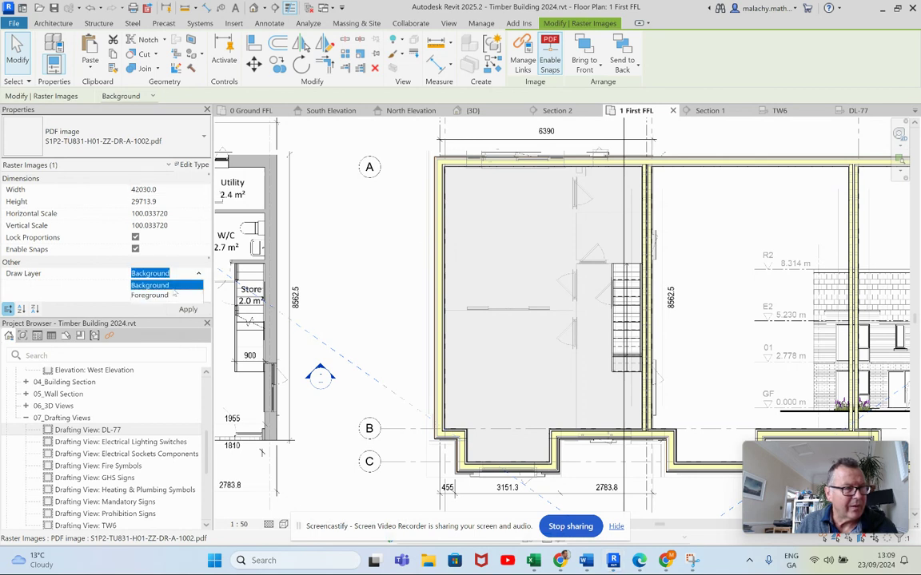
click(152, 282)
click(187, 310)
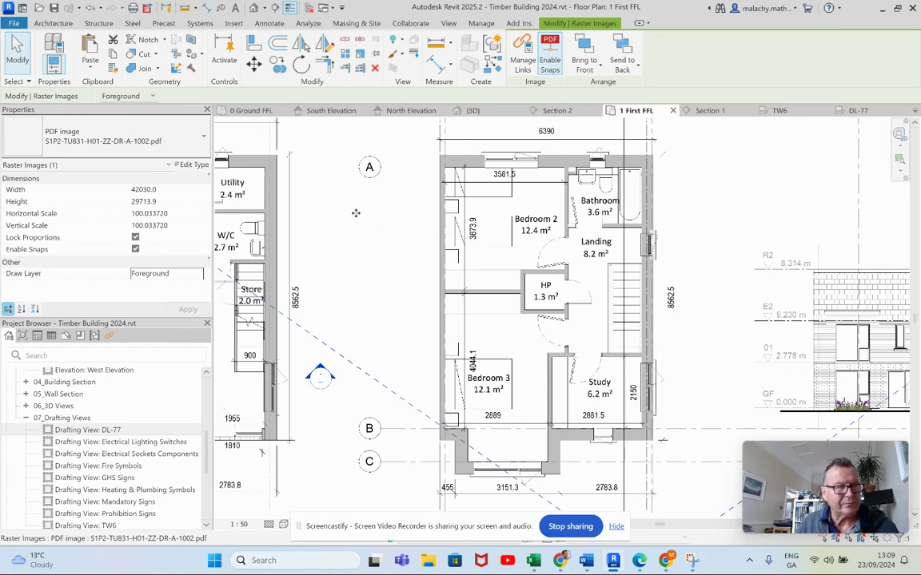
click(50, 23)
click(50, 69)
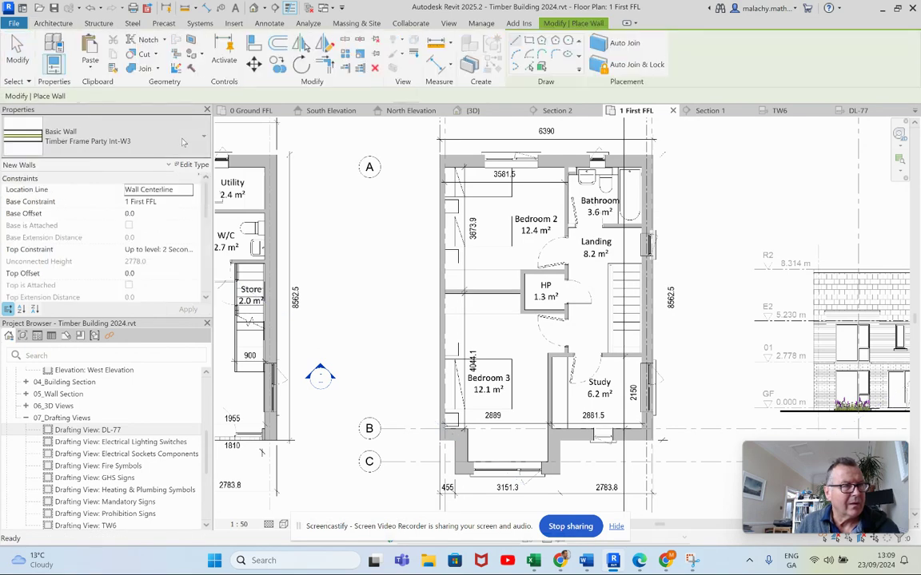
Start an architectural wall using the Partn - p 75i p - Stud 2 type
click(144, 133)
scroll(111, 366, up, 4)
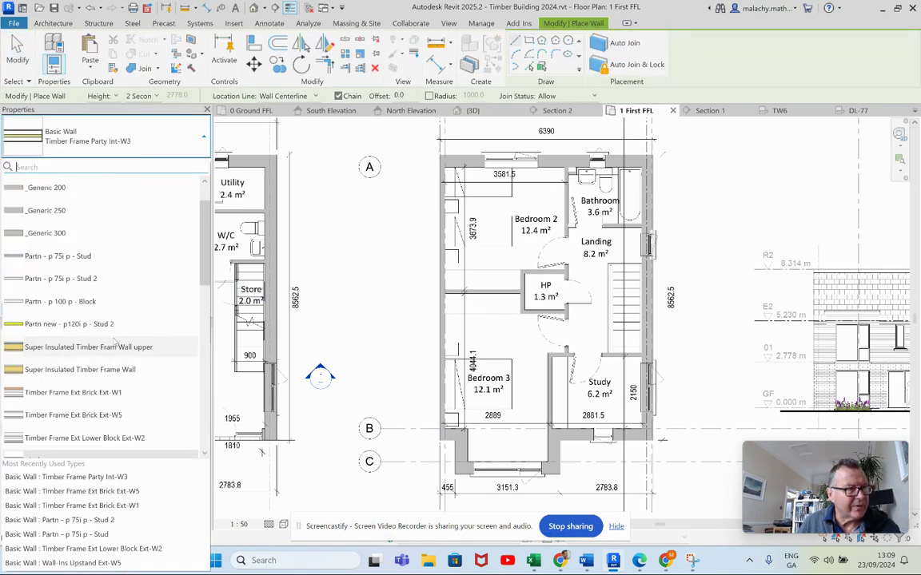
click(112, 324)
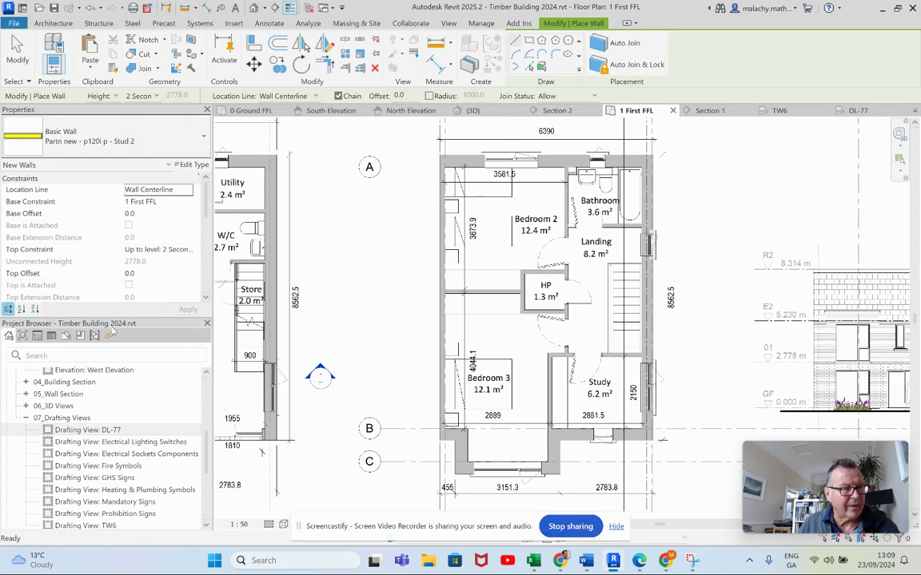
click(128, 136)
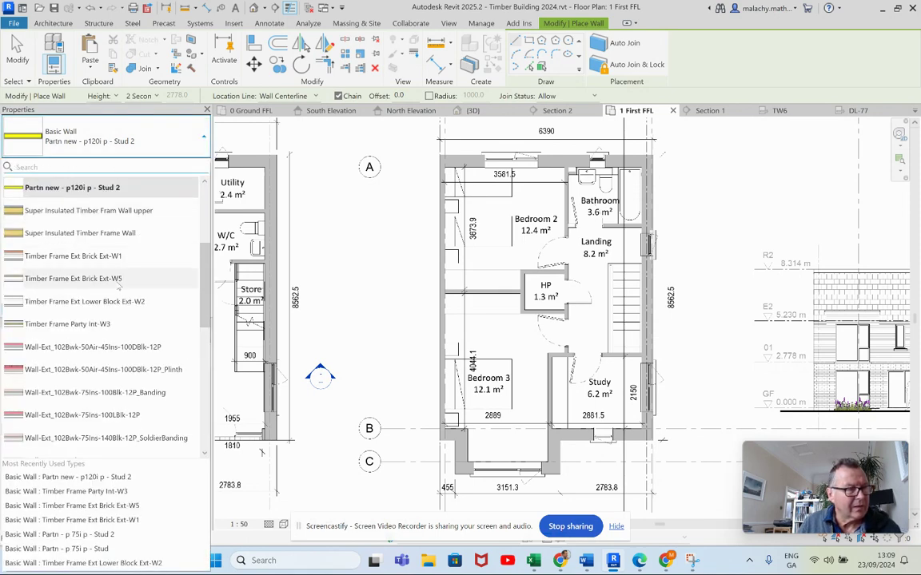
scroll(123, 333, up, 2)
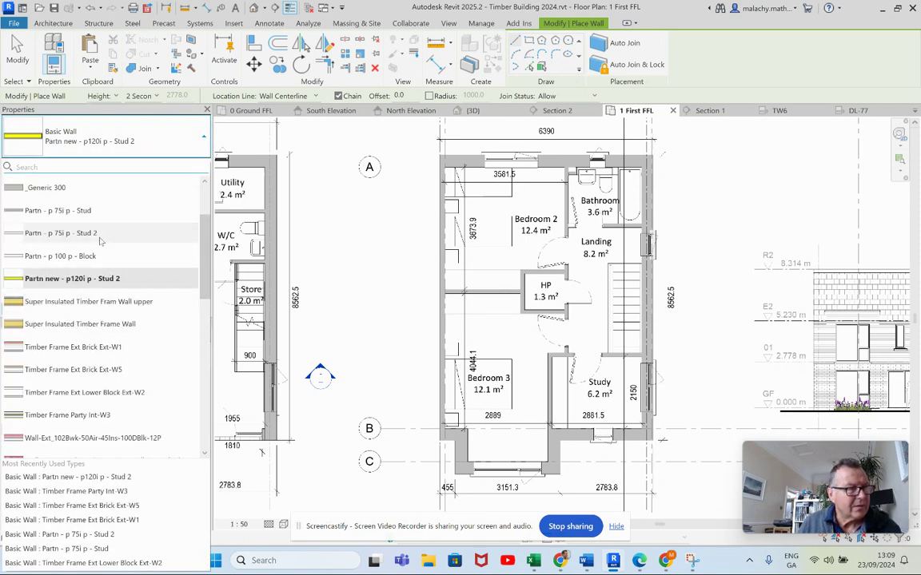
key(Escape)
scroll(448, 308, up, 4)
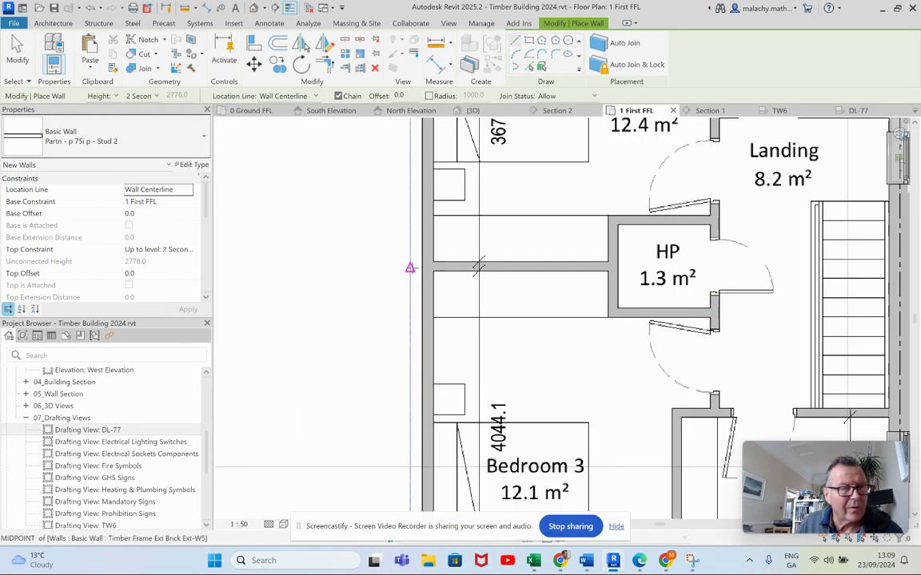
Draw the horizontal partition to the HP cupboard wall and the short partition beside the HP door
scroll(432, 271, up, 2)
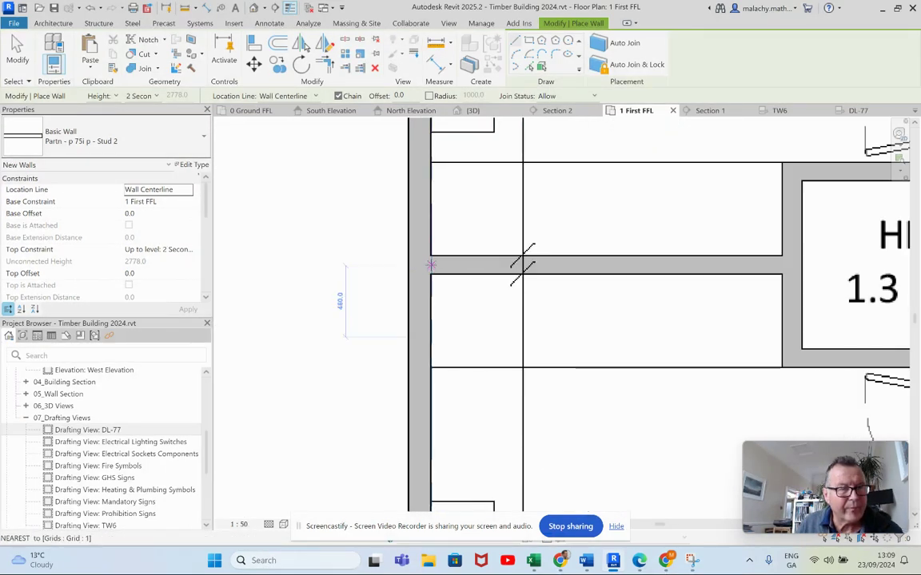
click(431, 264)
scroll(648, 263, down, 1)
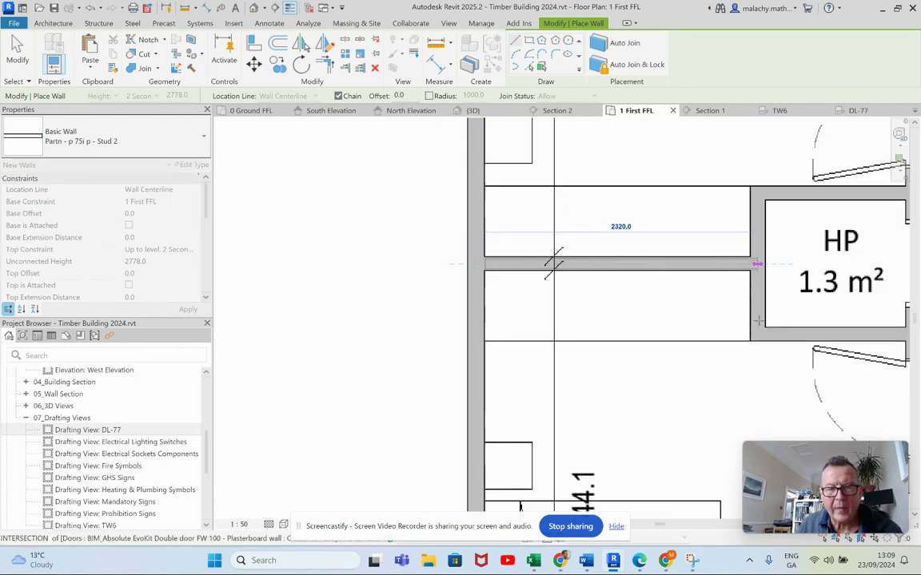
click(757, 263)
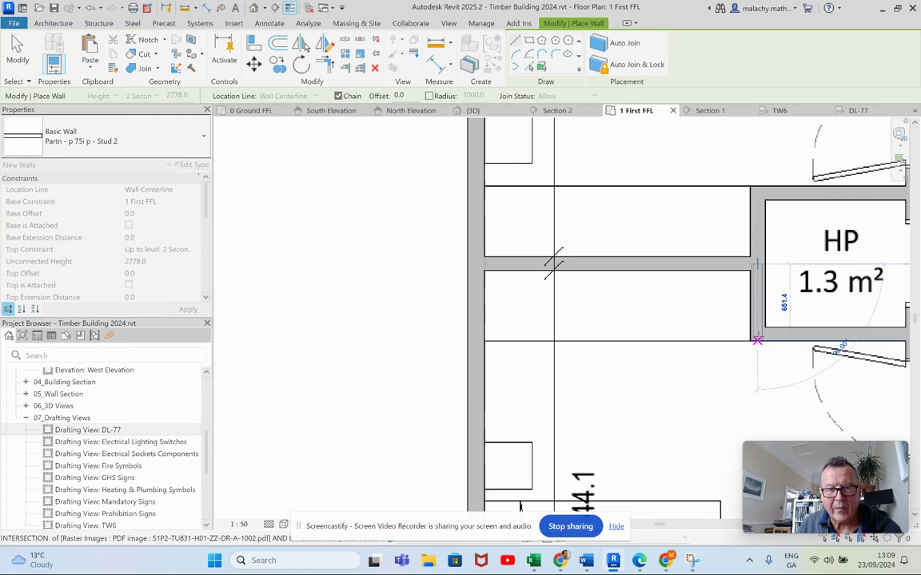
scroll(757, 330, up, 2)
scroll(757, 330, down, 3)
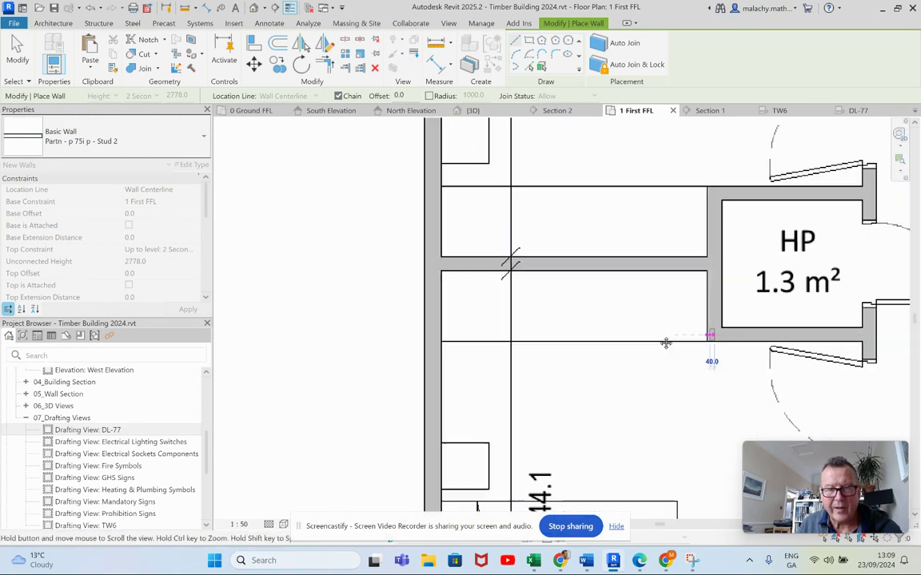
click(573, 334)
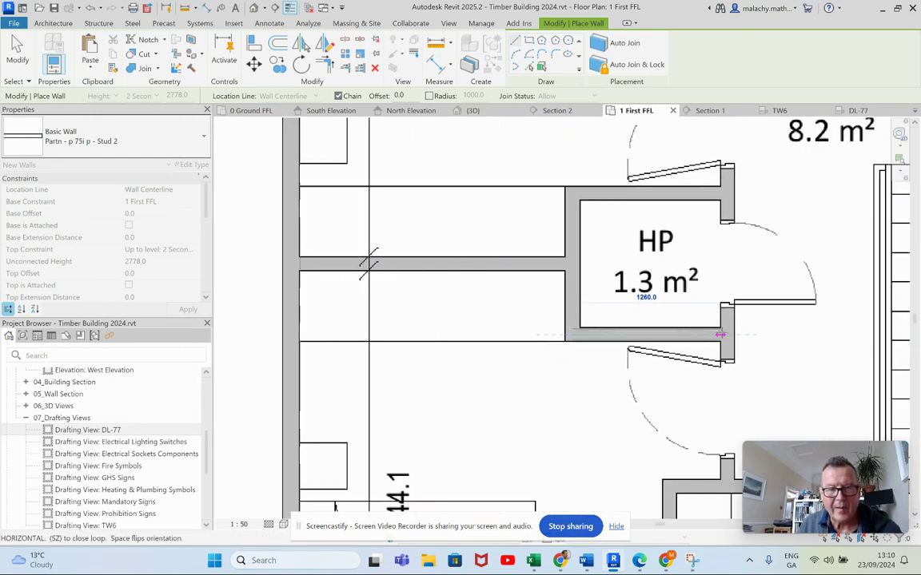
click(727, 334)
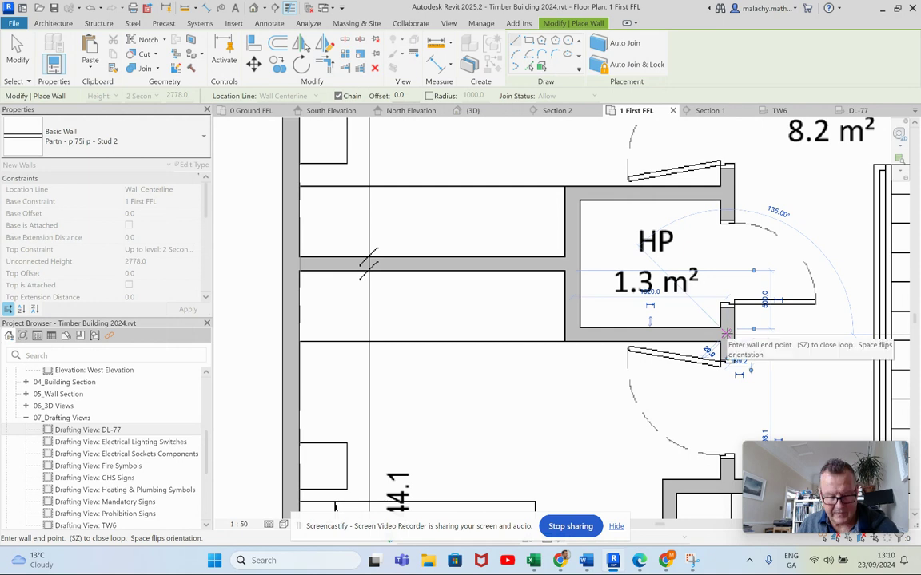
key(Escape)
key(Escape)
Draw the Study side wall from the Bedroom 3 / Study corner to the landing
click(573, 263)
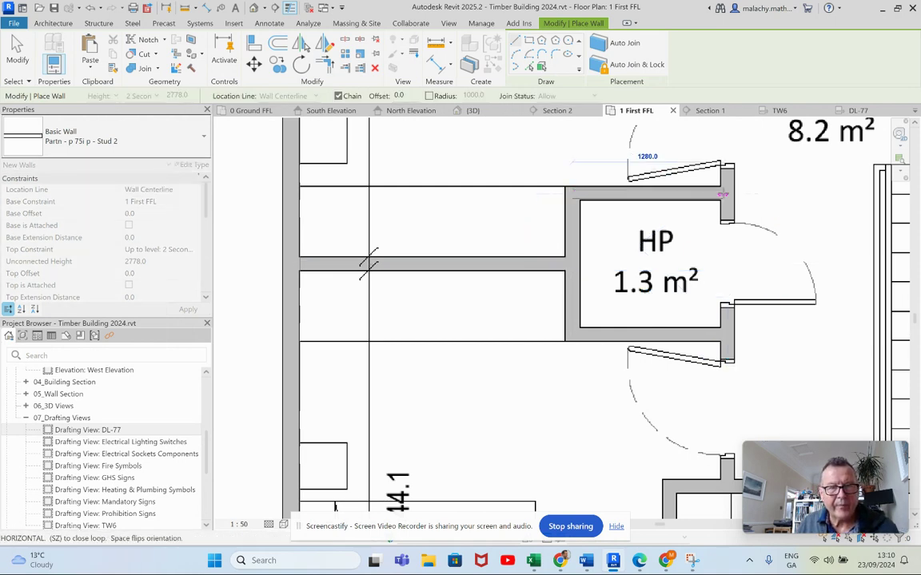
key(Escape)
scroll(718, 269, down, 3)
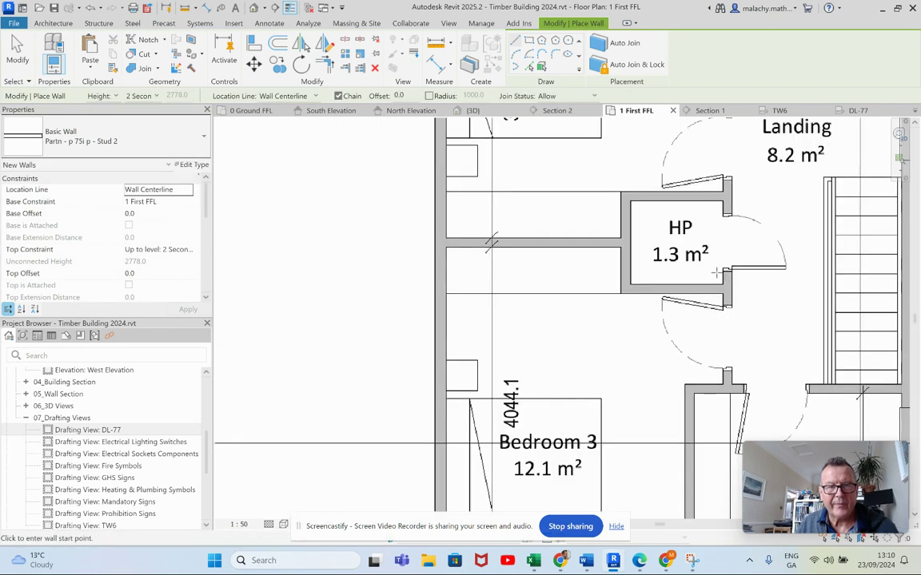
middle_drag(650, 483, 594, 263)
scroll(594, 264, up, 2)
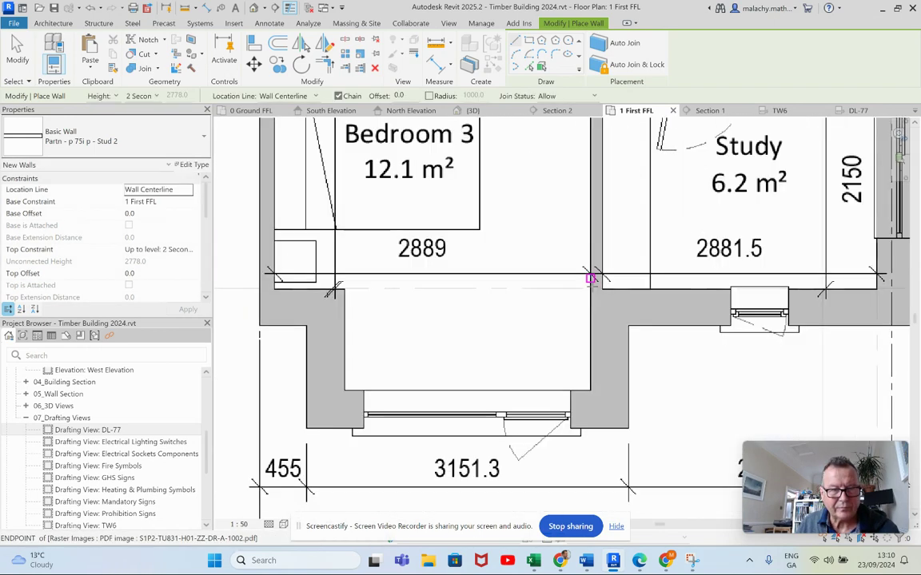
scroll(594, 264, up, 1)
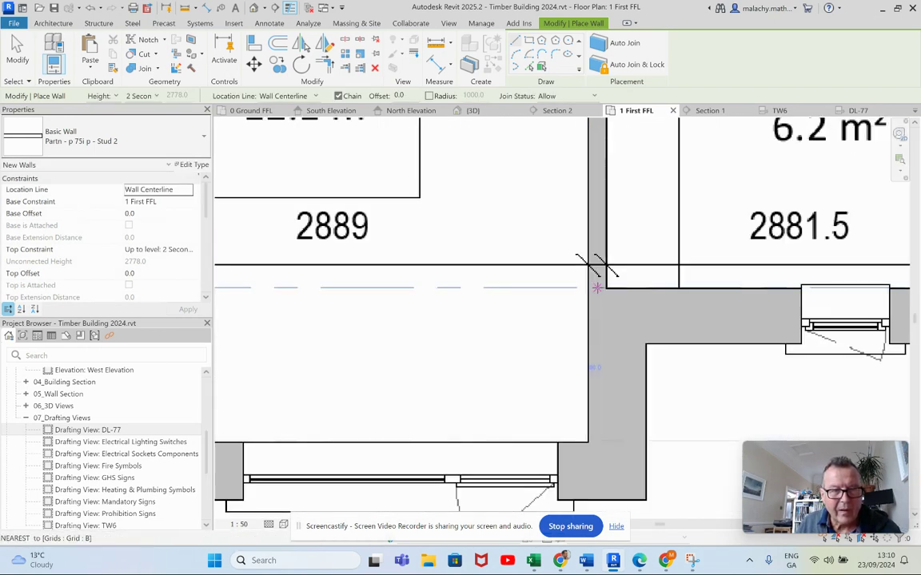
click(594, 264)
scroll(595, 264, down, 1)
middle_drag(594, 174, 570, 422)
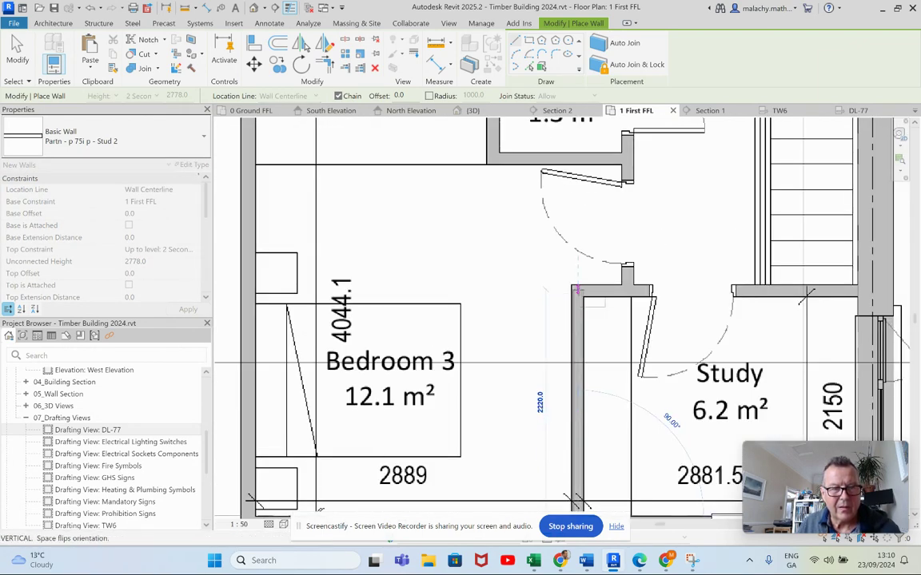
click(577, 290)
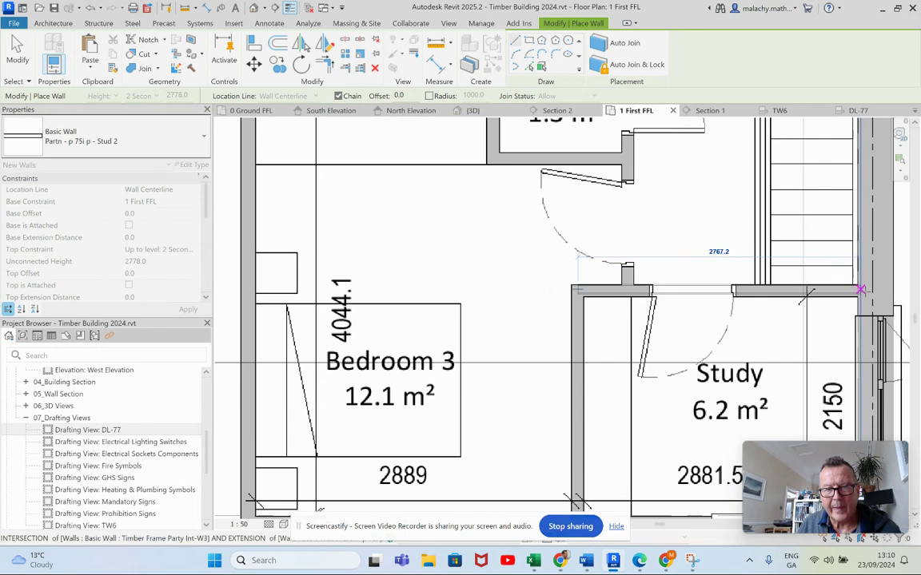
key(Escape)
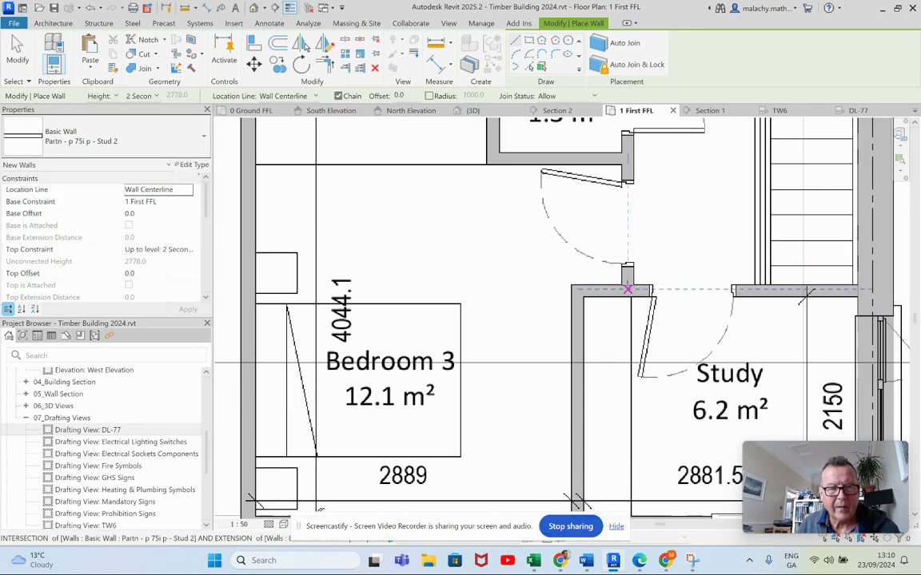
Draw the Bedroom 2 / Bathroom wall from the HP wall intersection up to the top wall
click(627, 285)
scroll(640, 183, down, 1)
middle_drag(640, 183, 609, 446)
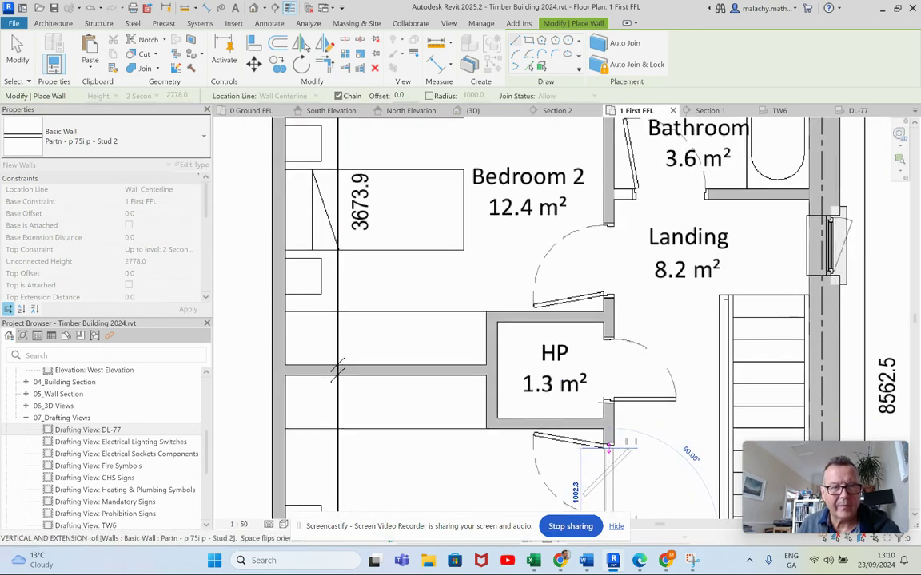
middle_drag(608, 128, 616, 322)
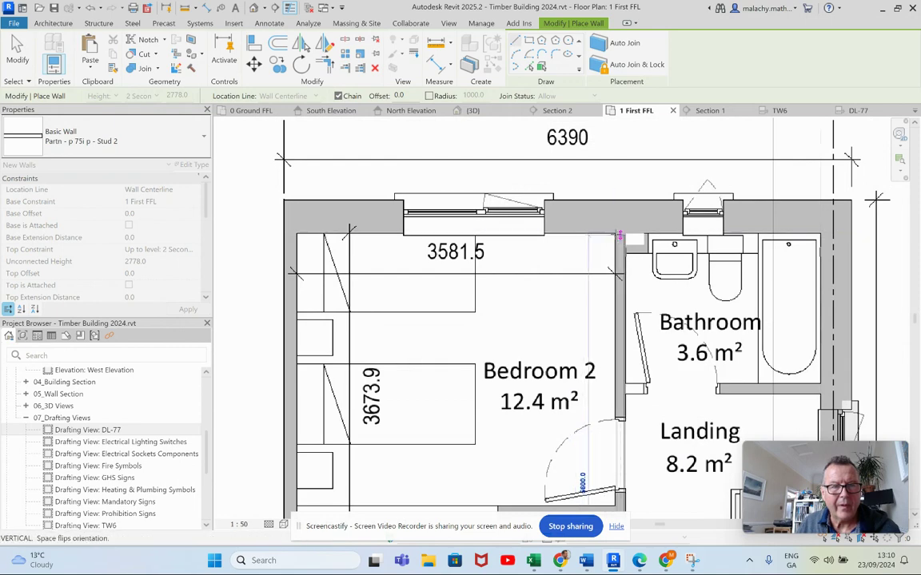
scroll(619, 236, up, 3)
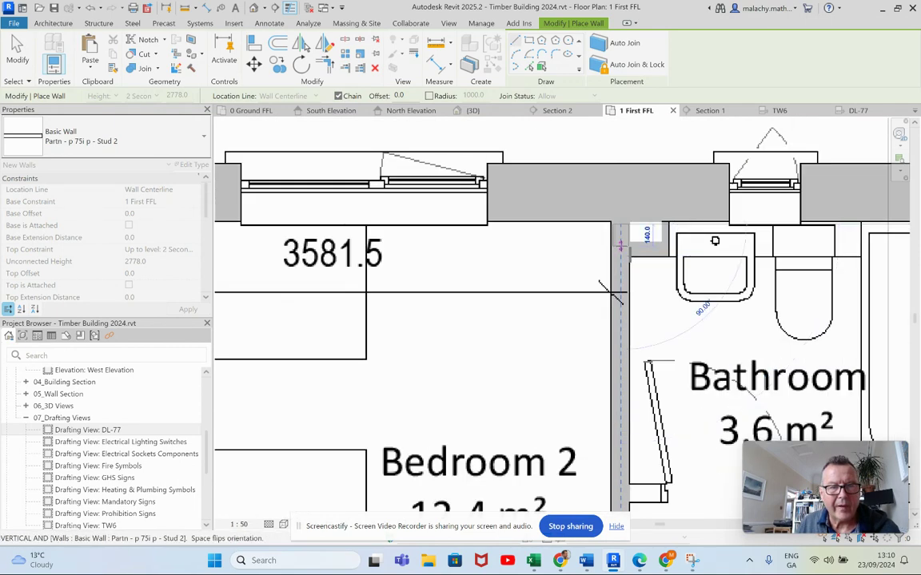
click(621, 248)
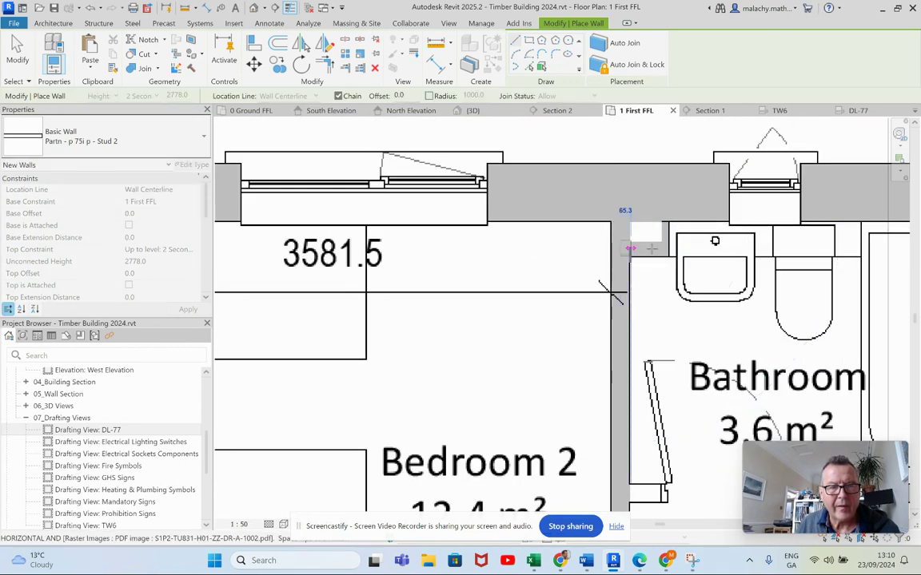
key(Escape)
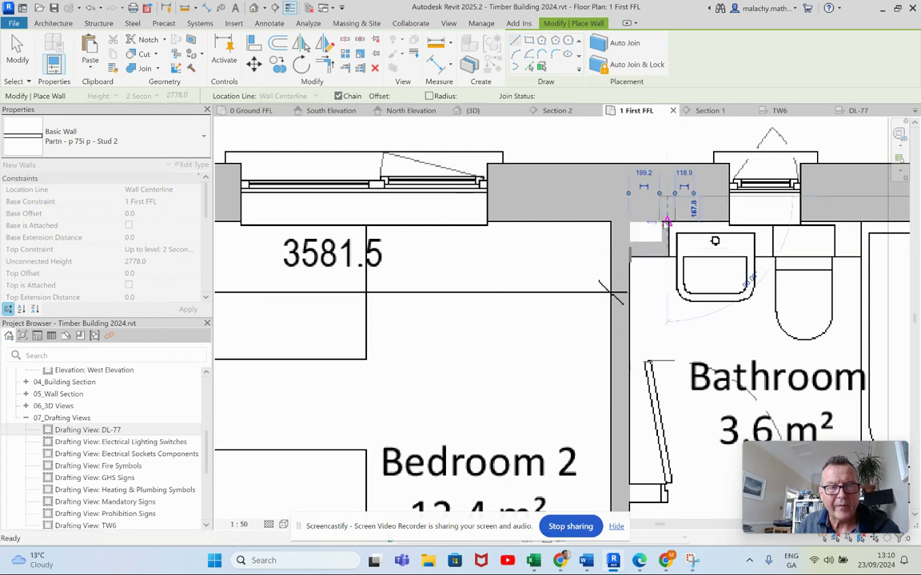
scroll(614, 294, down, 2)
key(Escape)
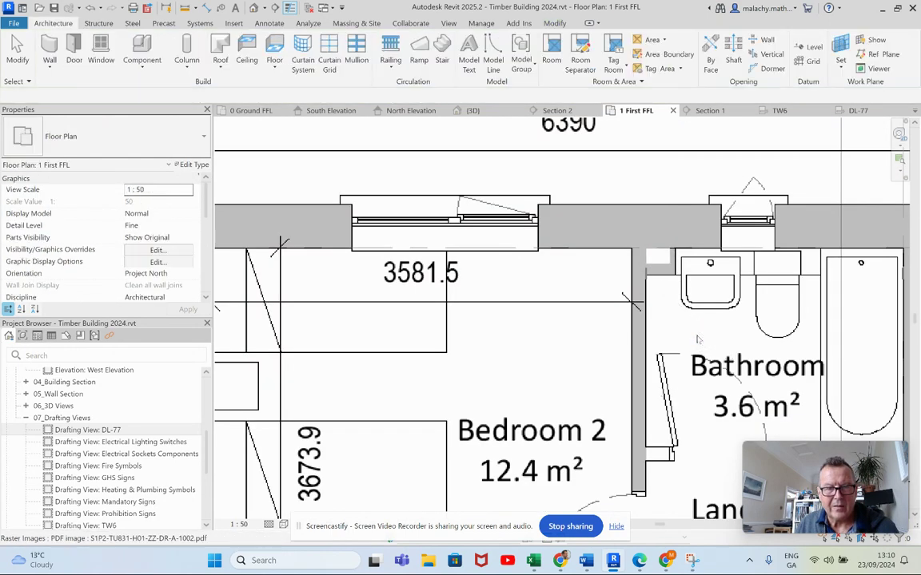
middle_drag(588, 250, 469, 91)
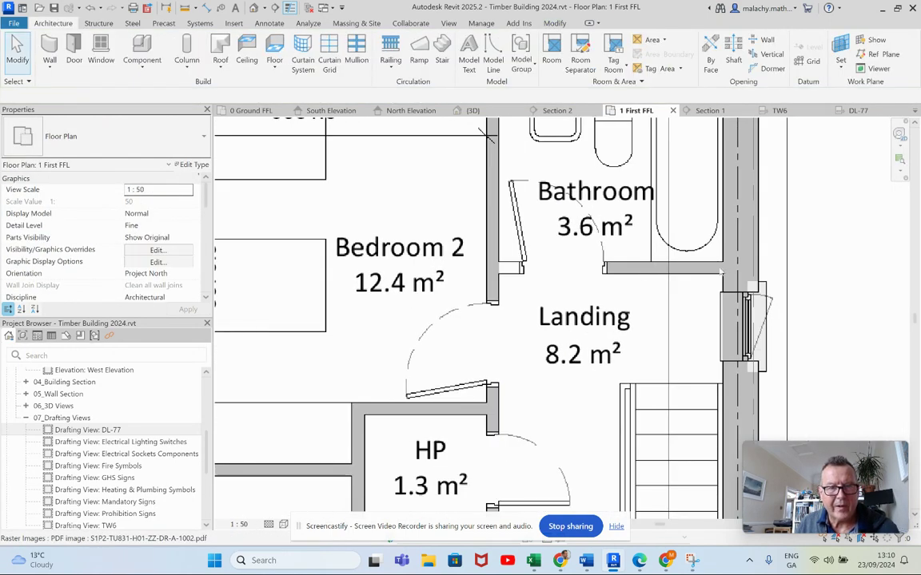
Restart a Partn - p 75i p - Stud 2 wall at the wall end, cancel it, and zoom out
click(50, 68)
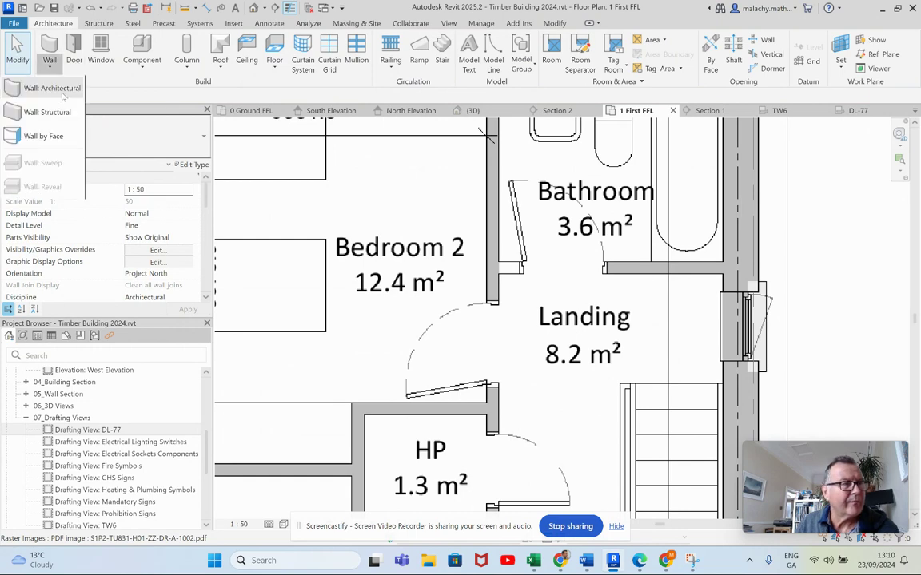
click(67, 129)
click(67, 132)
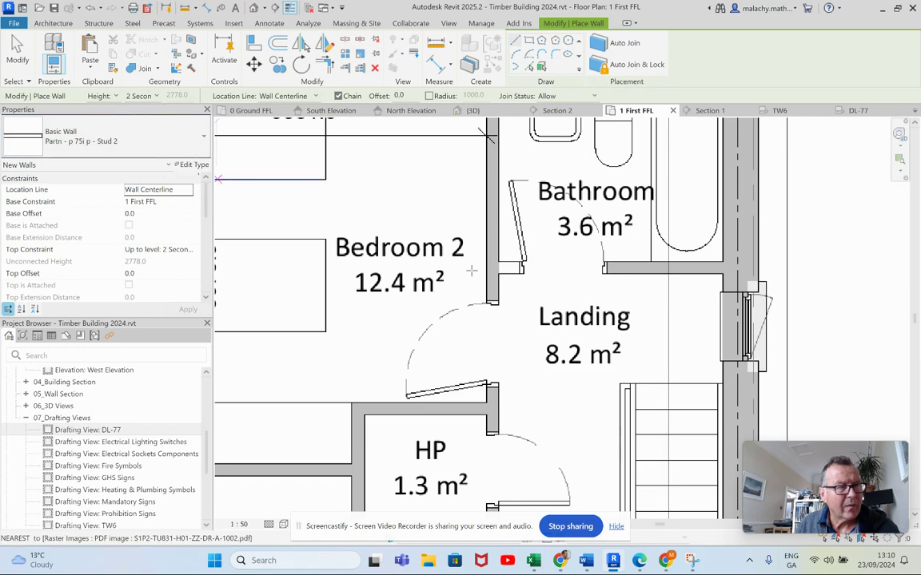
click(721, 273)
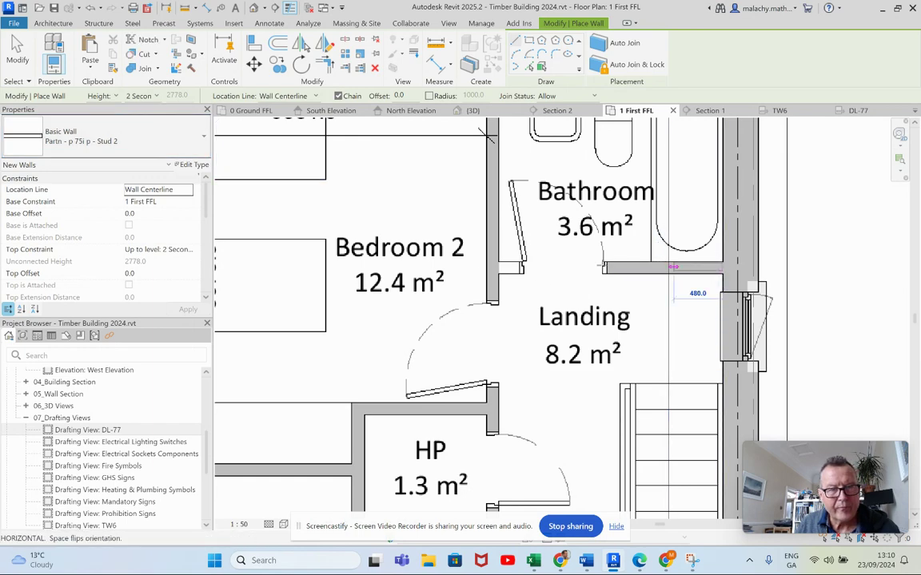
key(Escape)
key(Escape)
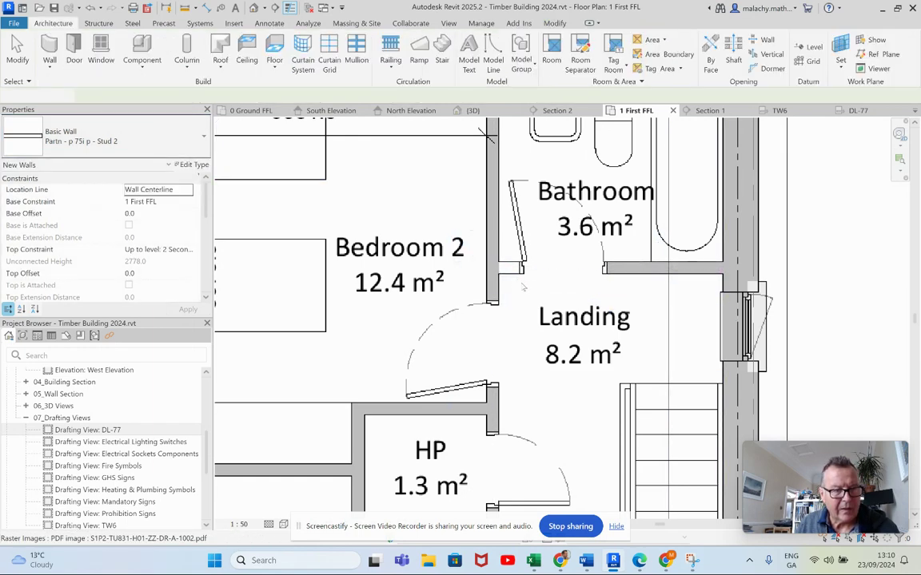
scroll(512, 288, down, 5)
scroll(547, 311, down, 1)
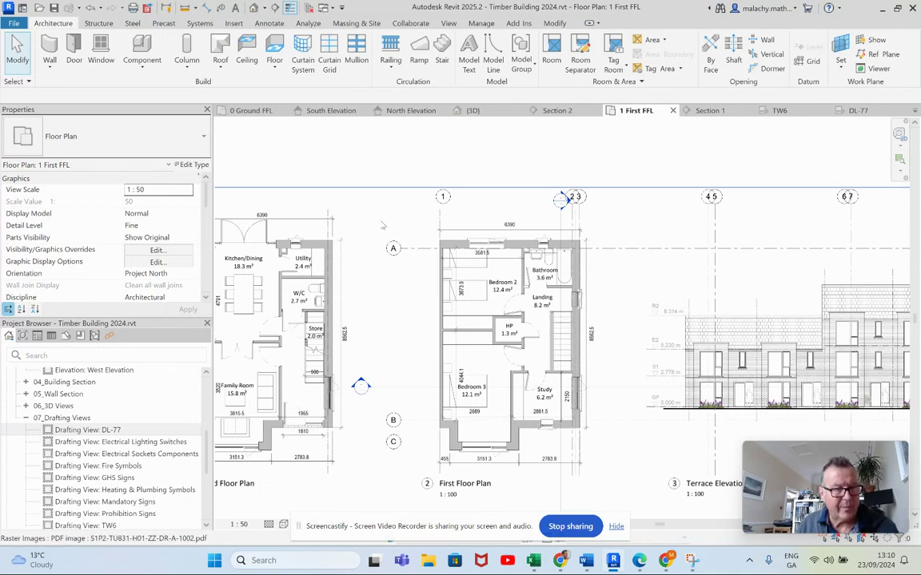
Set the PDF underlay's Draw Layer to Background behind the model walls
click(343, 204)
click(200, 274)
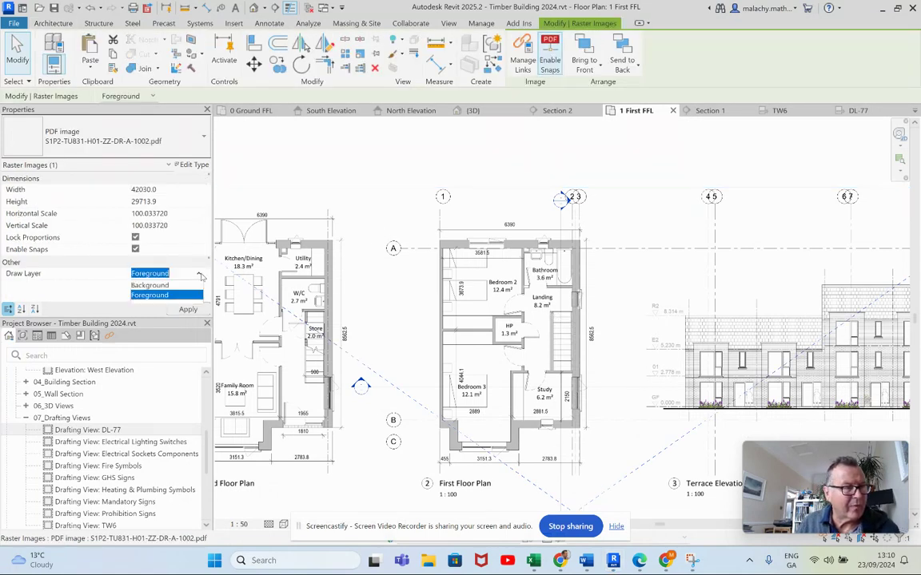
click(155, 284)
click(183, 310)
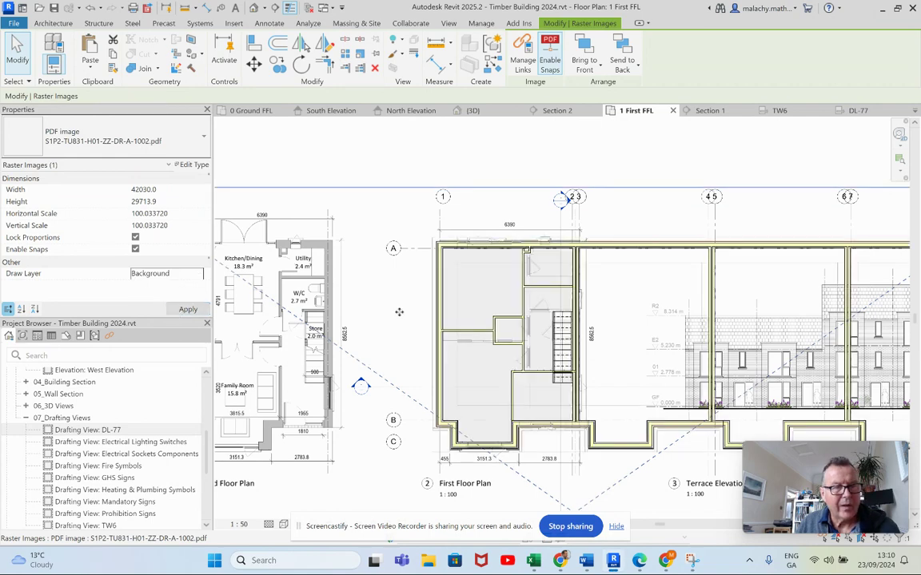
scroll(485, 313, up, 2)
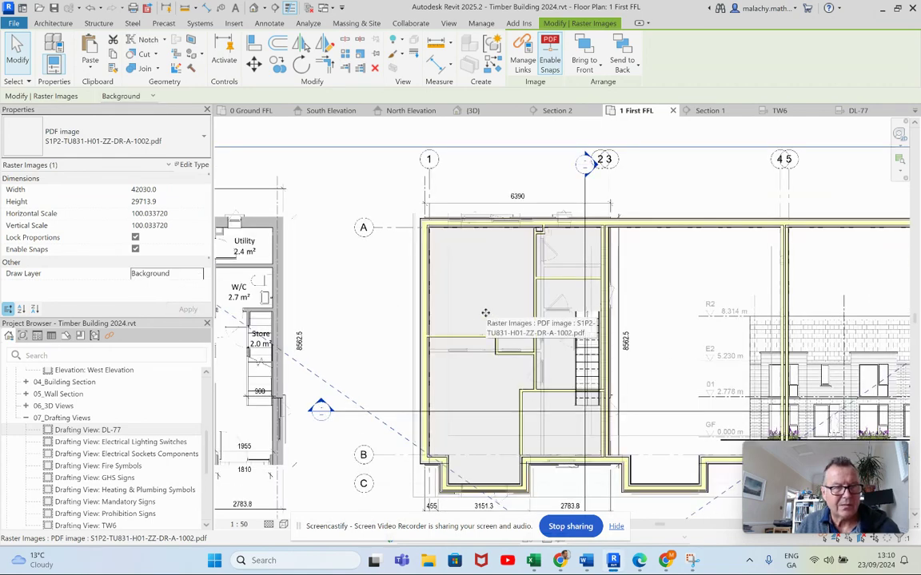
scroll(485, 313, up, 2)
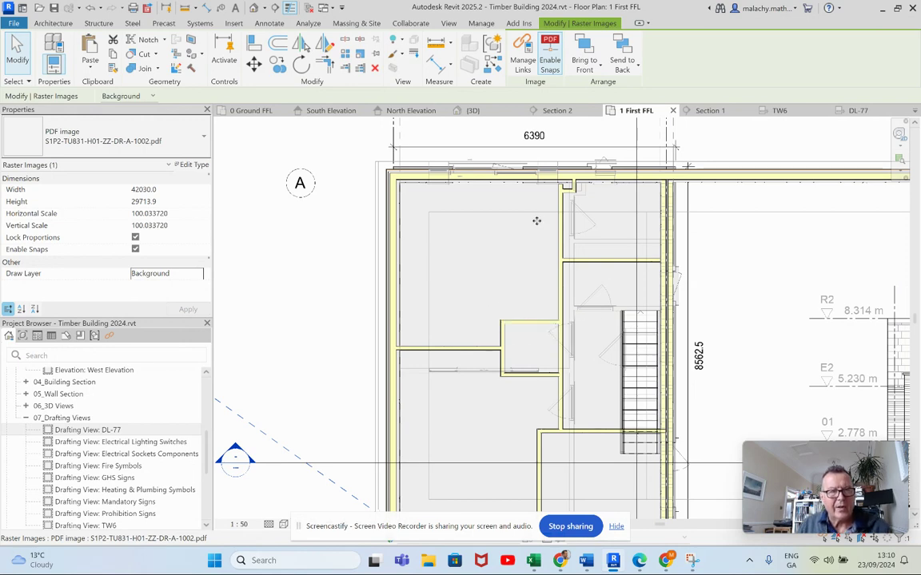
scroll(555, 189, up, 5)
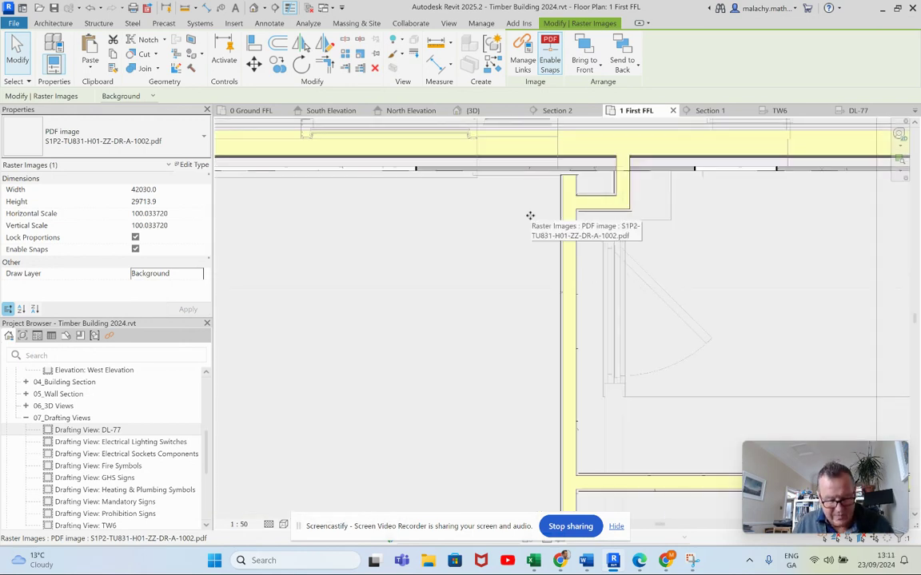
key(Escape)
Extend the vertical partition's top end to meet the horizontal top wall
click(569, 176)
drag(569, 175, 569, 157)
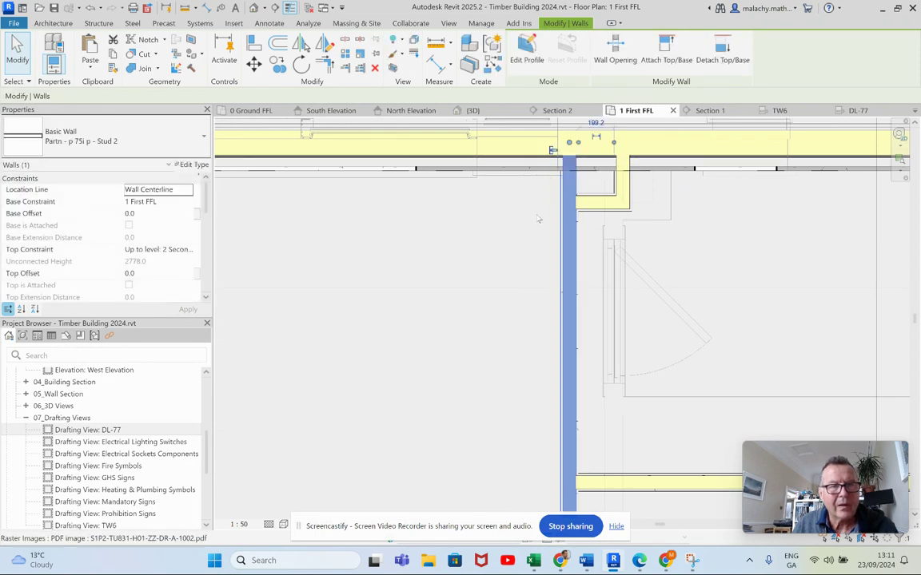
click(555, 148)
scroll(530, 218, down, 4)
scroll(500, 284, down, 2)
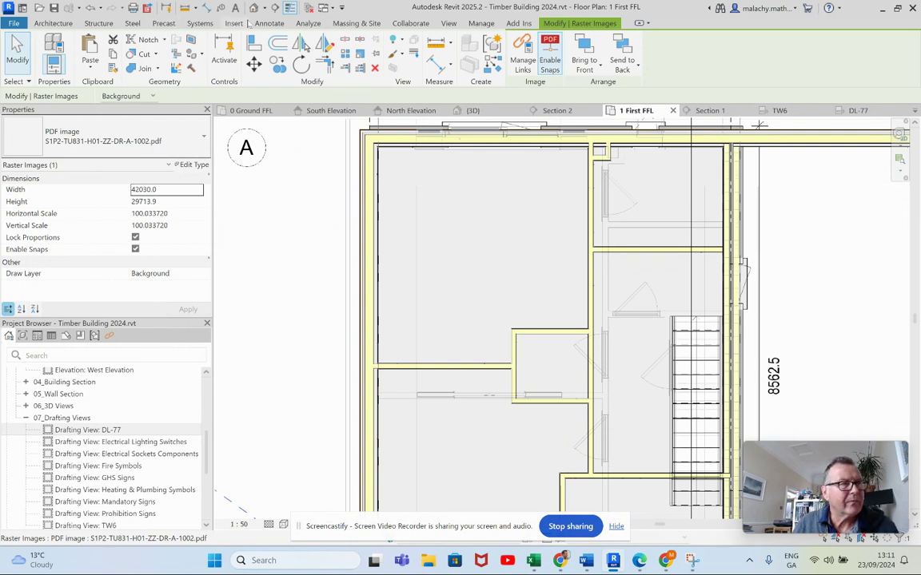
click(268, 23)
Place a horizontal aligned dimension string across the top partitions (3590, 100, 2204)
click(44, 49)
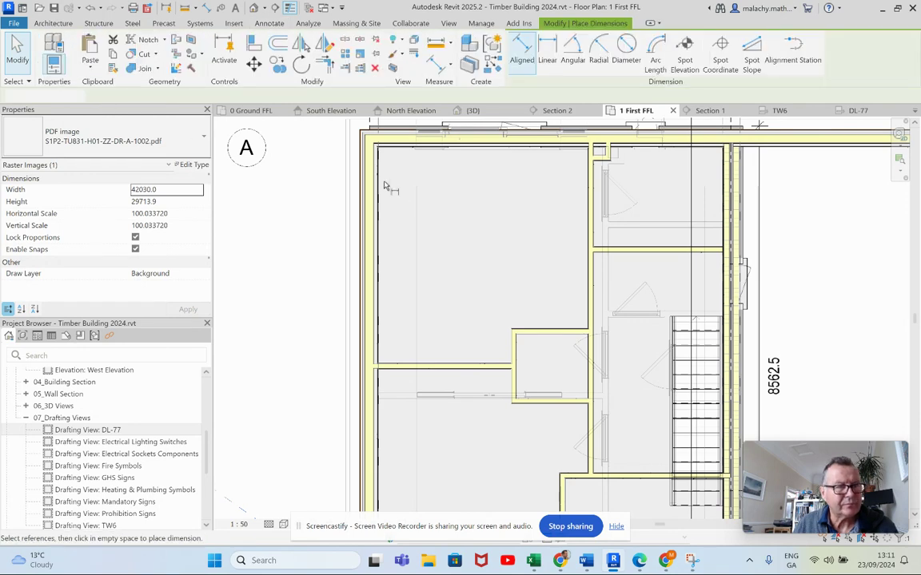
scroll(581, 181, up, 2)
click(599, 179)
click(796, 178)
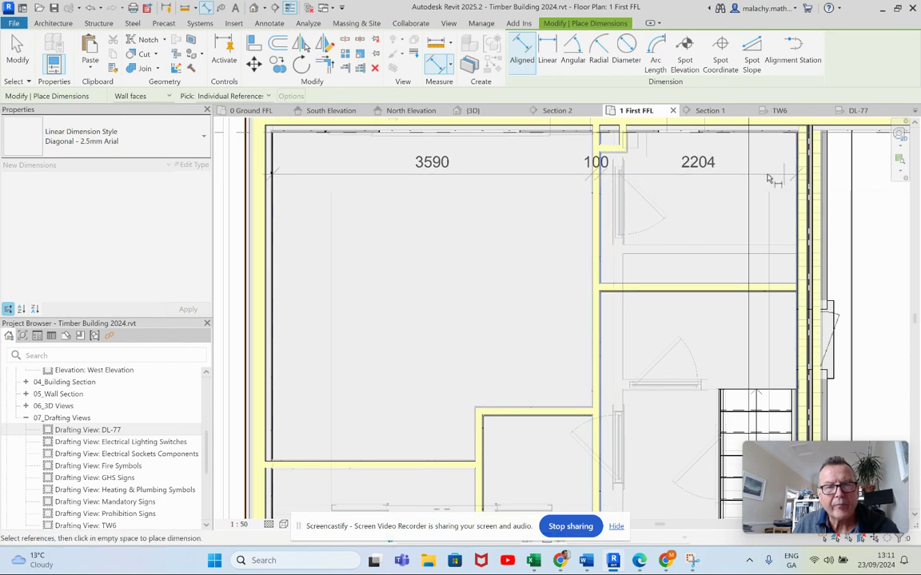
click(767, 174)
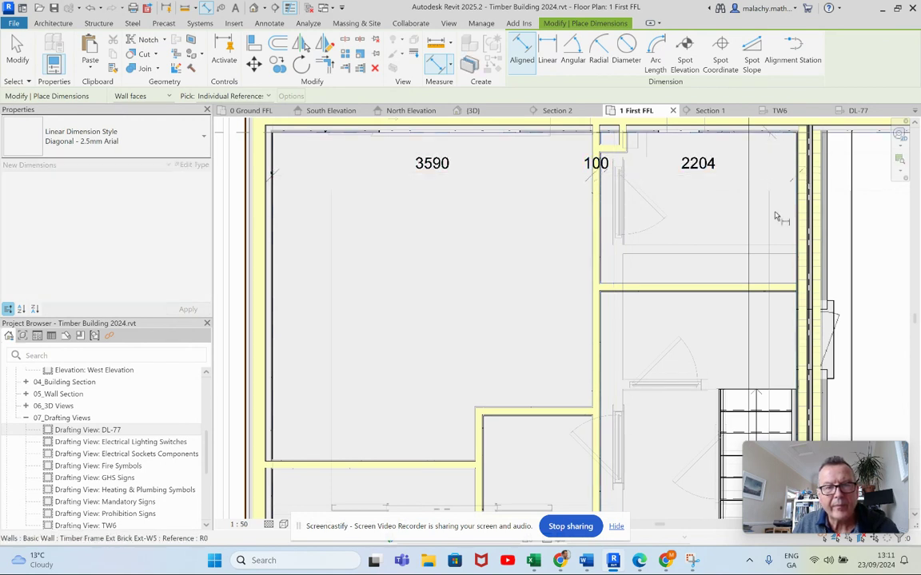
Place a vertical aligned dimension chain down past the stair to the lower wall (2170)
click(774, 284)
click(773, 293)
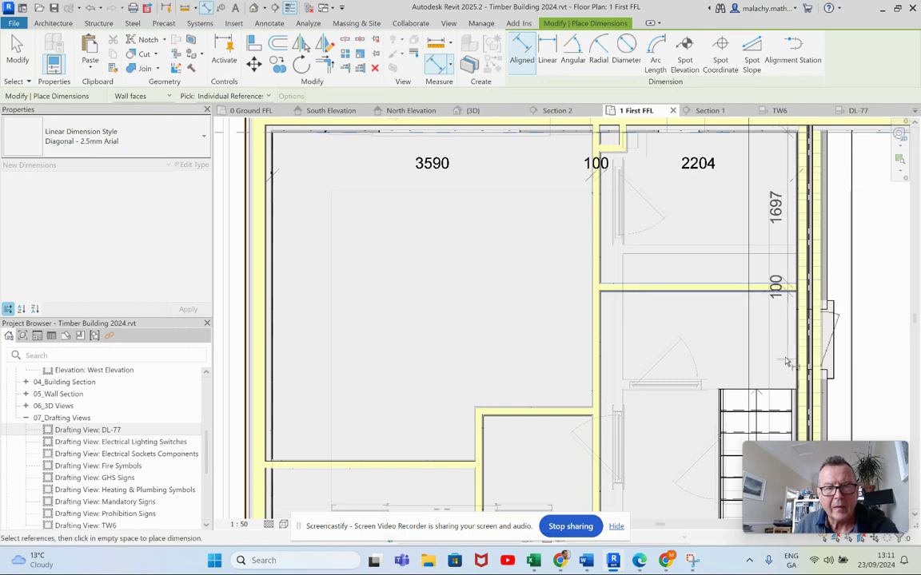
middle_drag(780, 357, 785, 362)
scroll(785, 362, up, 1)
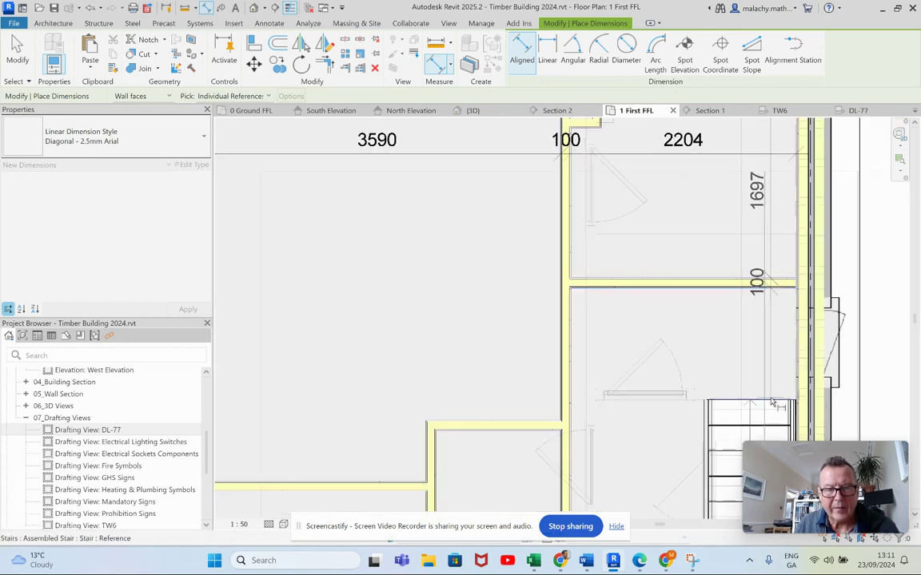
middle_drag(774, 403, 729, 296)
scroll(723, 315, up, 1)
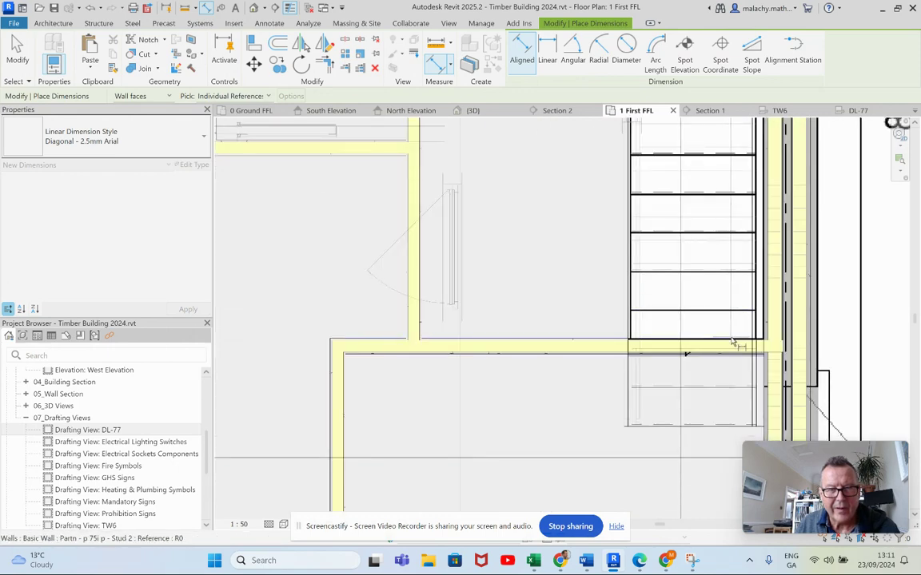
click(615, 340)
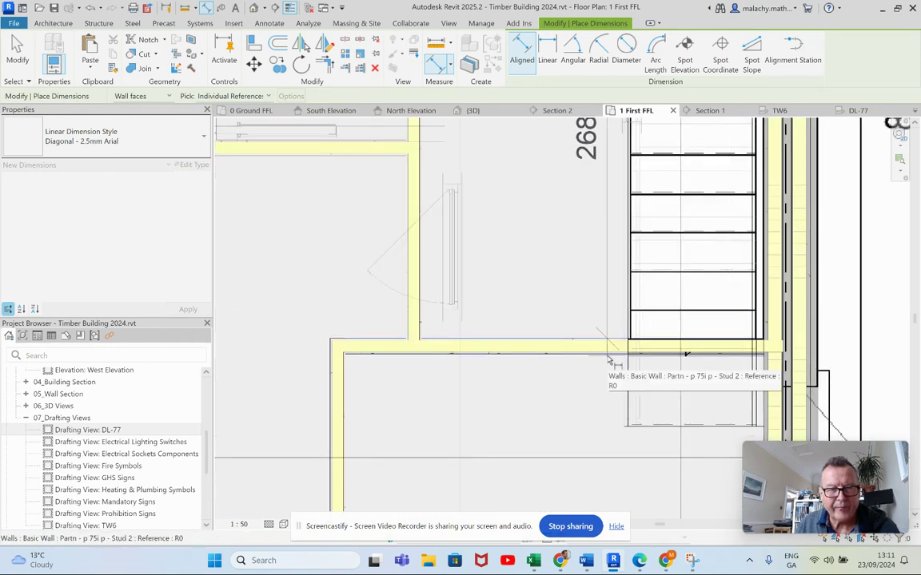
middle_drag(614, 374, 631, 207)
mouse_move(699, 370)
middle_down()
mouse_move(684, 291)
mouse_move(687, 240)
middle_up()
click(706, 390)
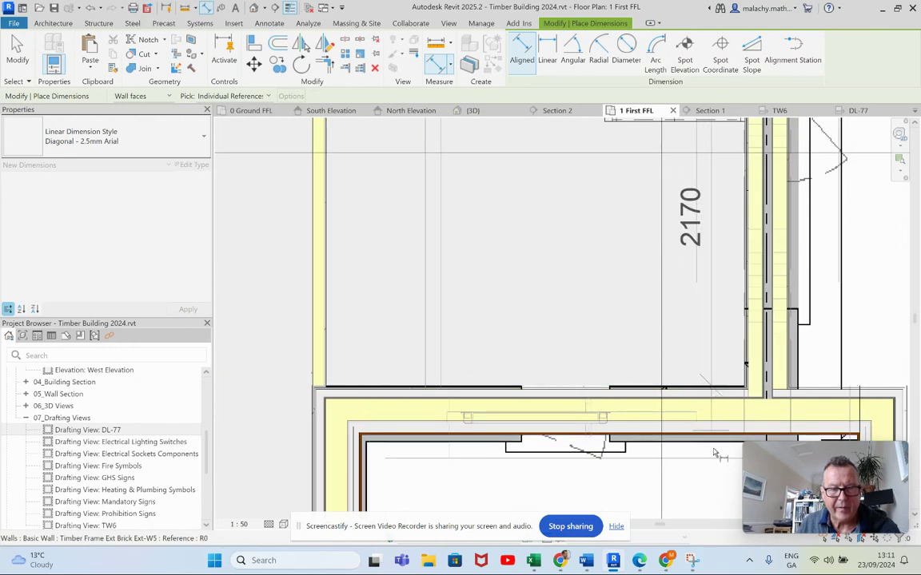
click(715, 482)
key(Escape)
key(Escape)
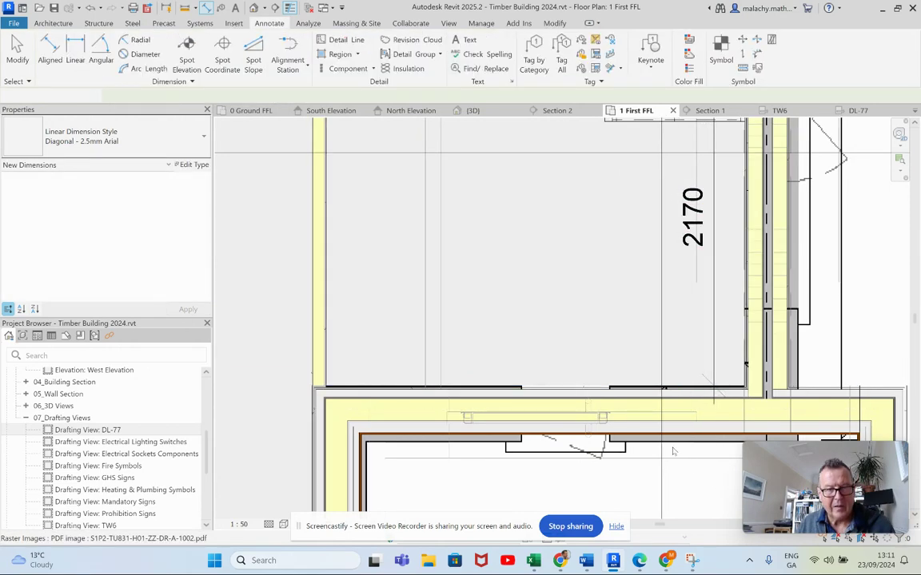
scroll(633, 390, down, 6)
scroll(634, 390, down, 1)
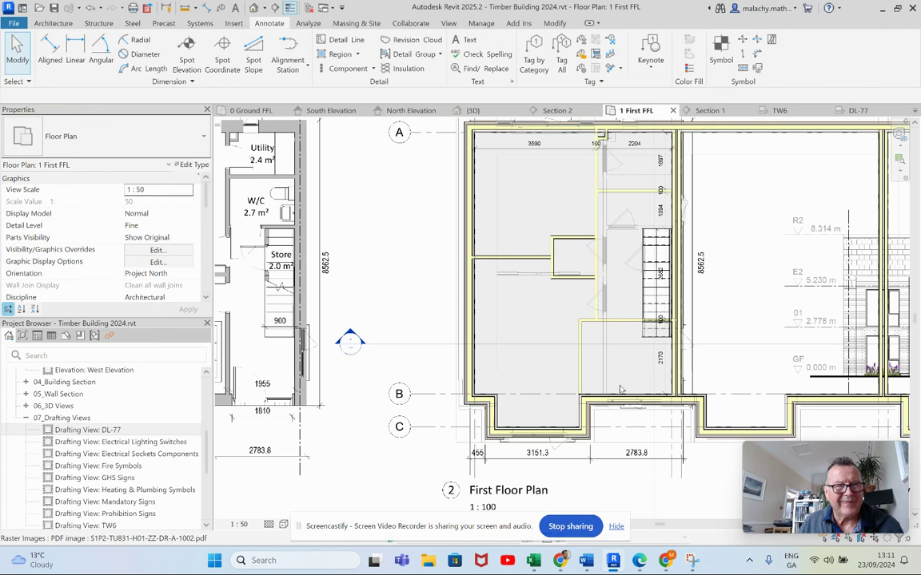
Dimension from the top wall to the interior wall, giving the 3694 / 4048 string
click(50, 56)
click(485, 138)
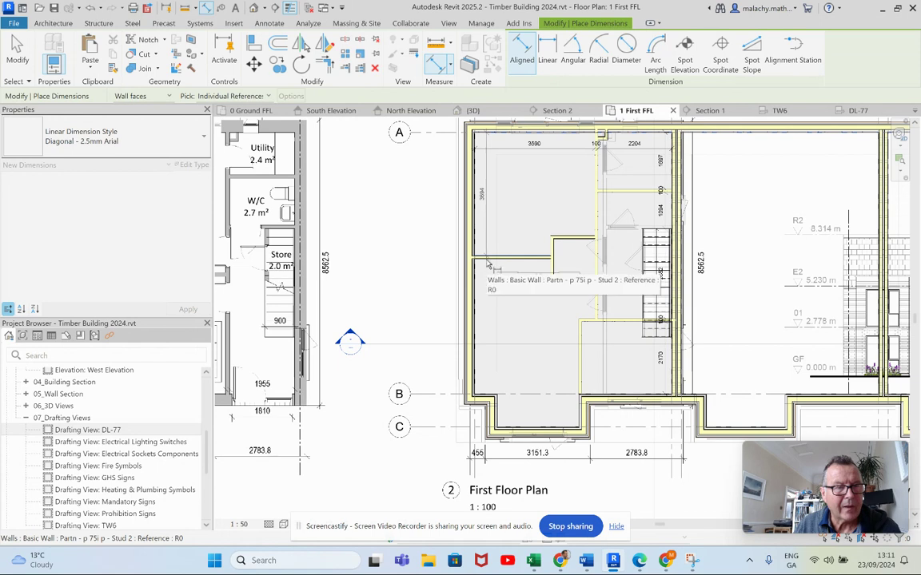
click(488, 268)
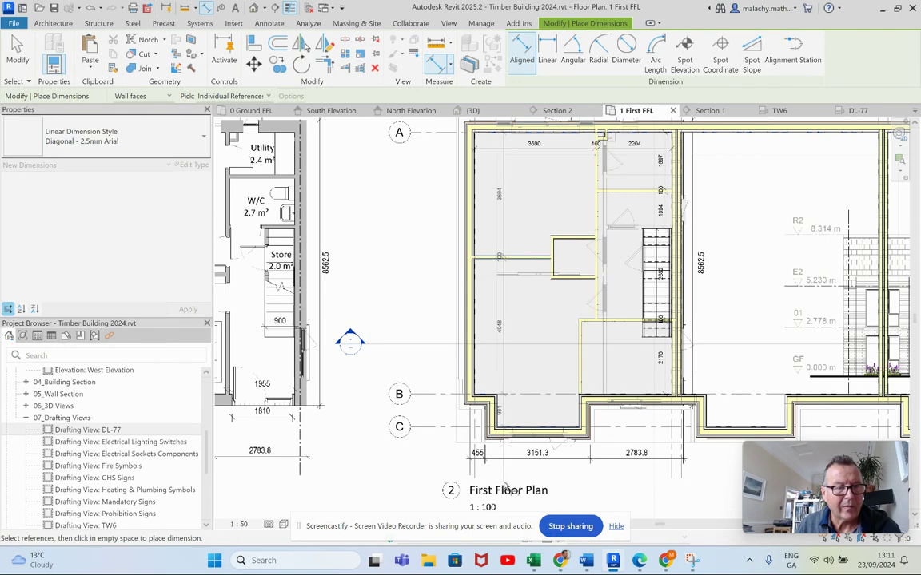
click(503, 447)
key(Escape)
key(Escape)
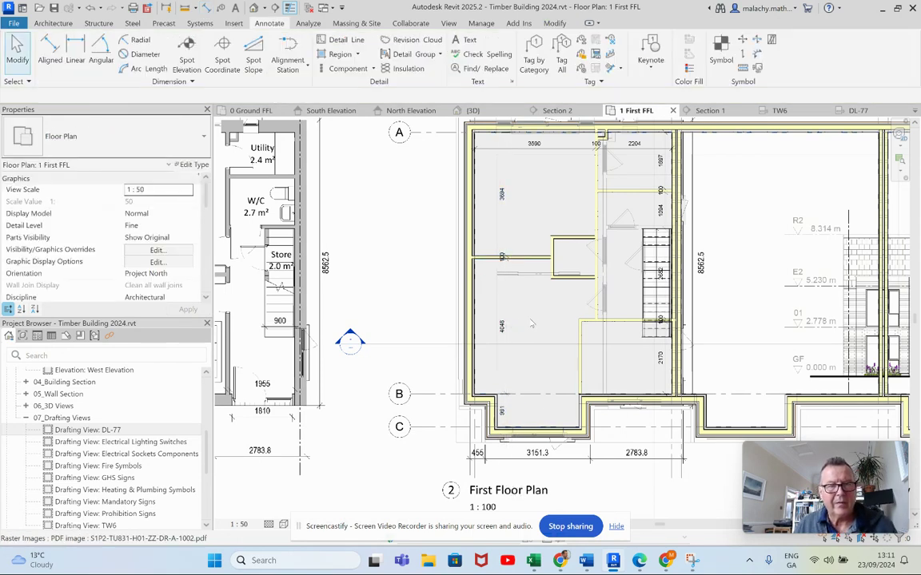
scroll(531, 323, down, 5)
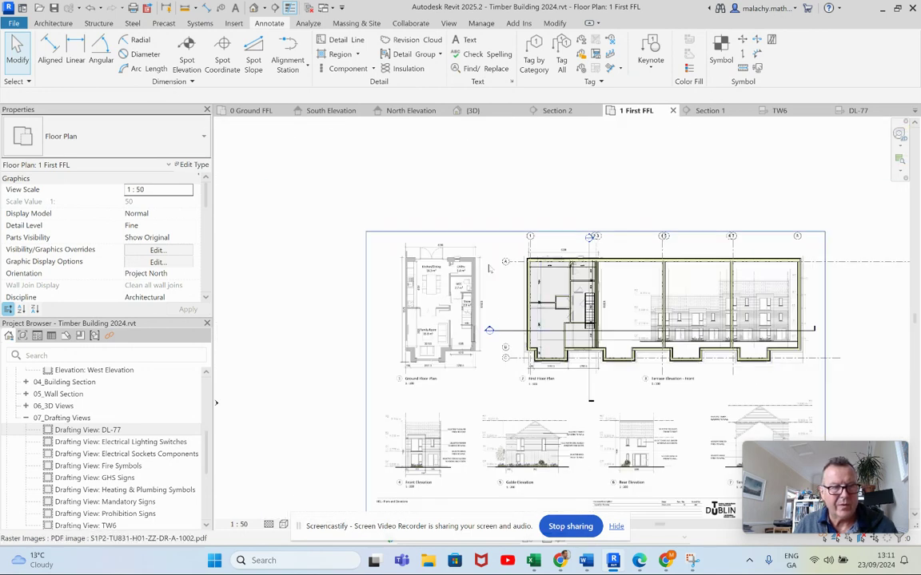
Move the PDF underlay below the building and nudge it up with the arrow key
click(493, 278)
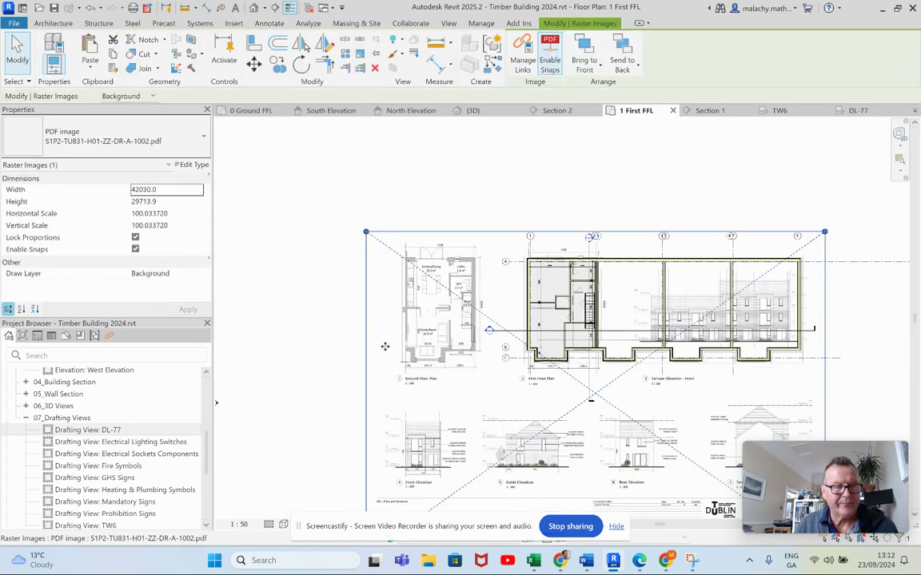
drag(384, 346, 394, 152)
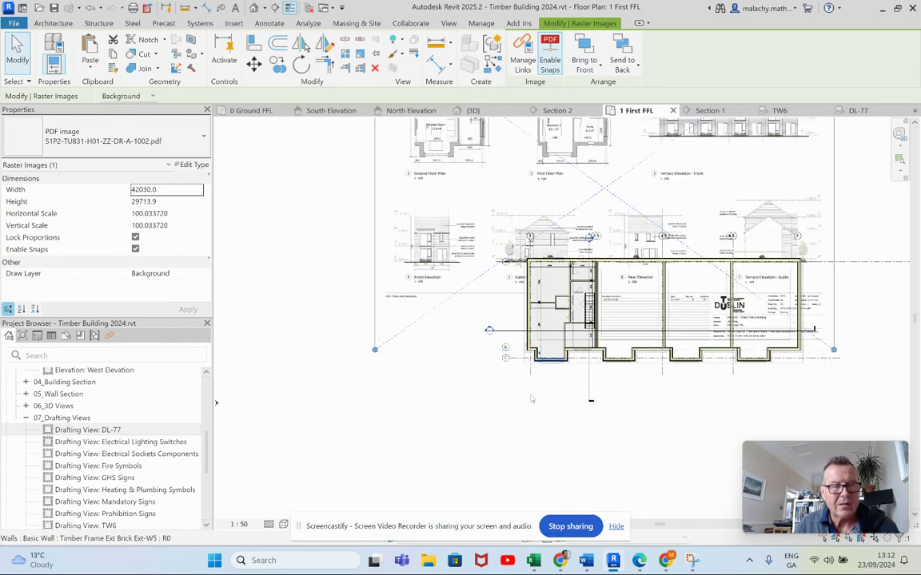
scroll(532, 234, down, 2)
drag(533, 253, 546, 439)
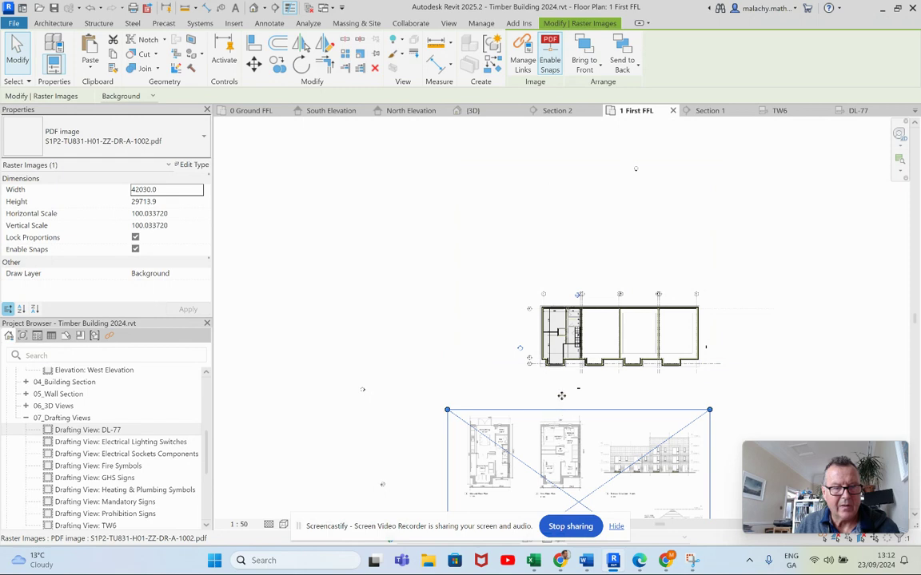
key(Up)
key(Up)
key(Up)
key(Up)
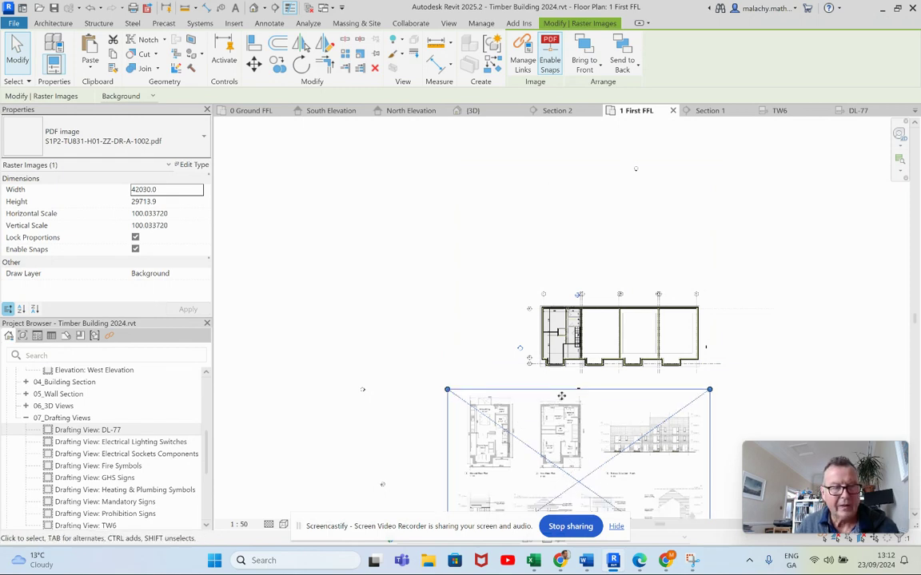
Zoom and pan between the underlay's Bedroom 3 / Study and the modelled upper storey to compare
scroll(565, 382, up, 5)
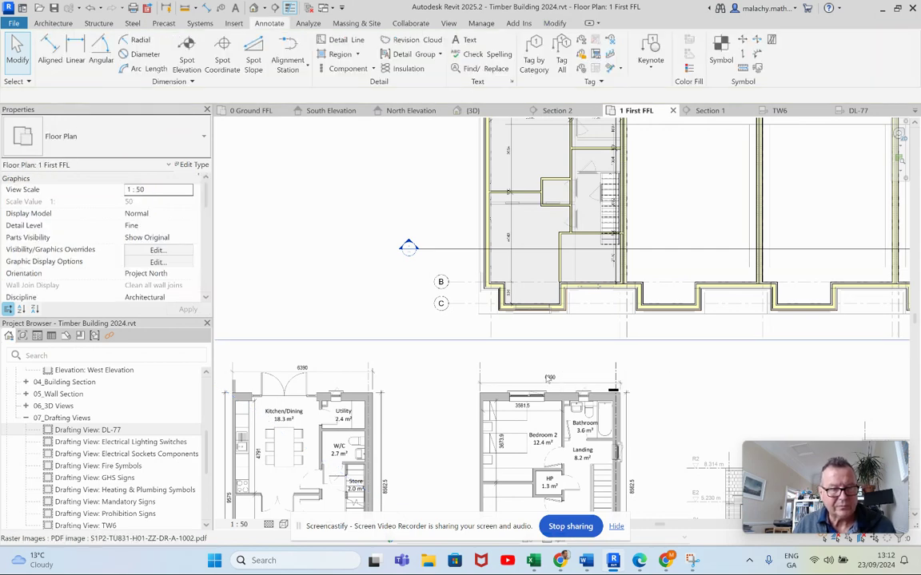
scroll(546, 367, up, 1)
scroll(535, 382, down, 2)
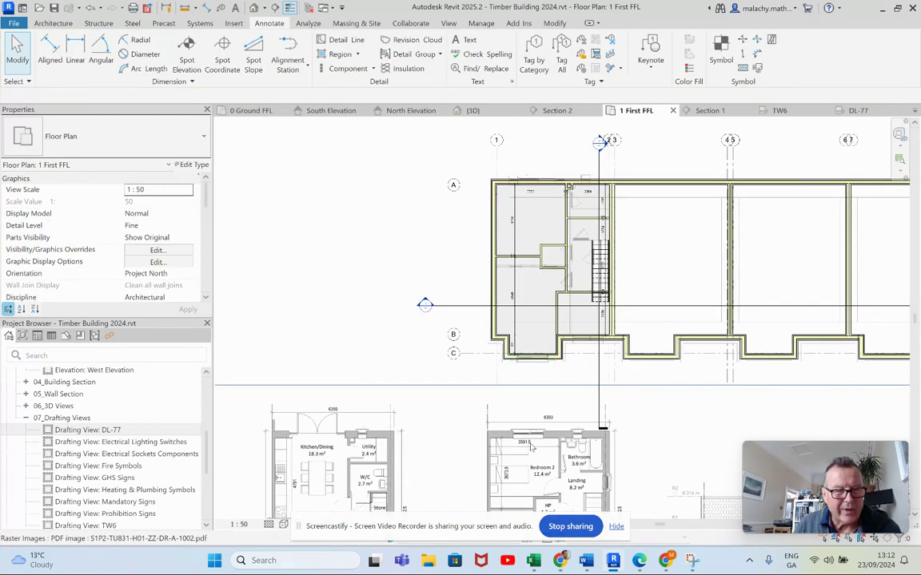
scroll(531, 382, up, 3)
middle_drag(537, 398, 517, 501)
middle_drag(510, 160, 481, 192)
scroll(566, 451, down, 1)
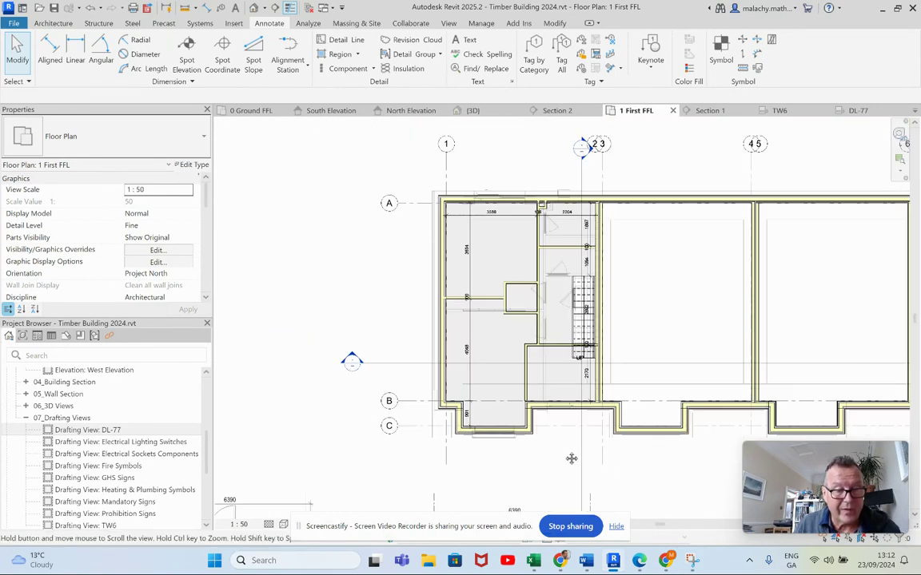
middle_drag(571, 448, 557, 360)
scroll(499, 388, up, 1)
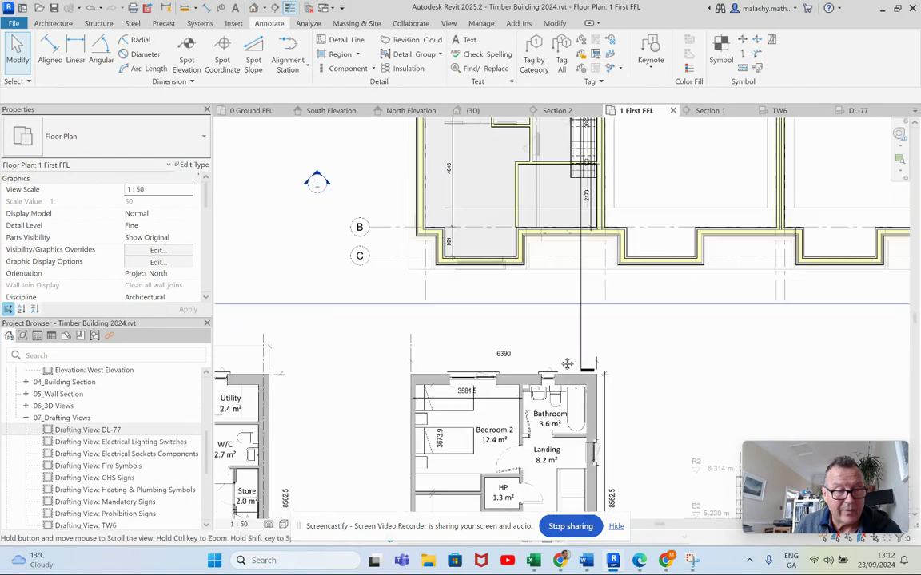
middle_drag(499, 389, 495, 250)
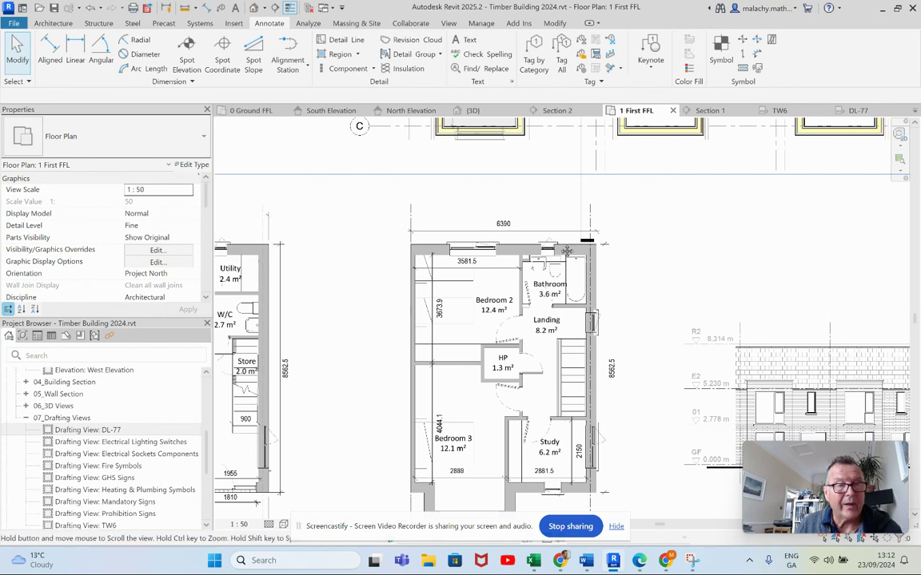
middle_drag(508, 251, 515, 509)
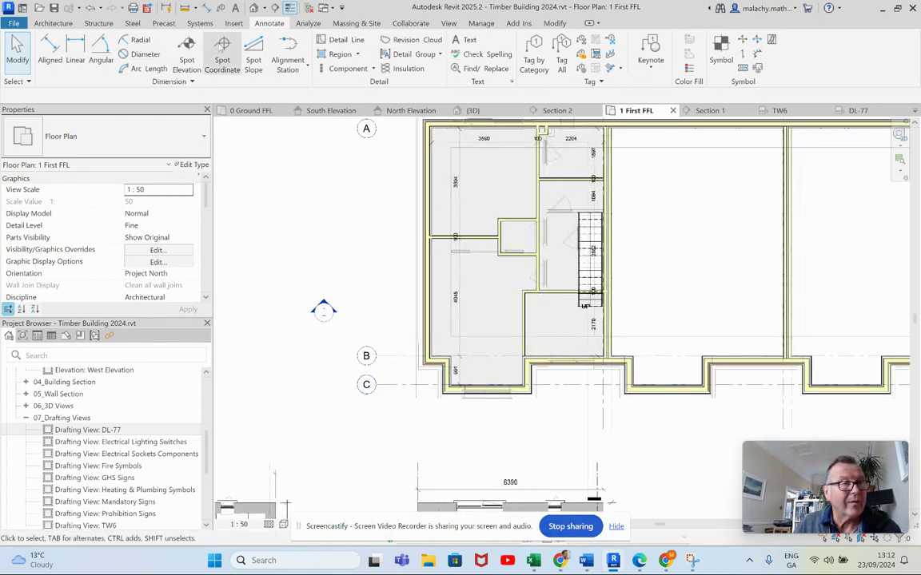
Align the upper wall's outer face to the lower wall's outer face with AL
key(Escape)
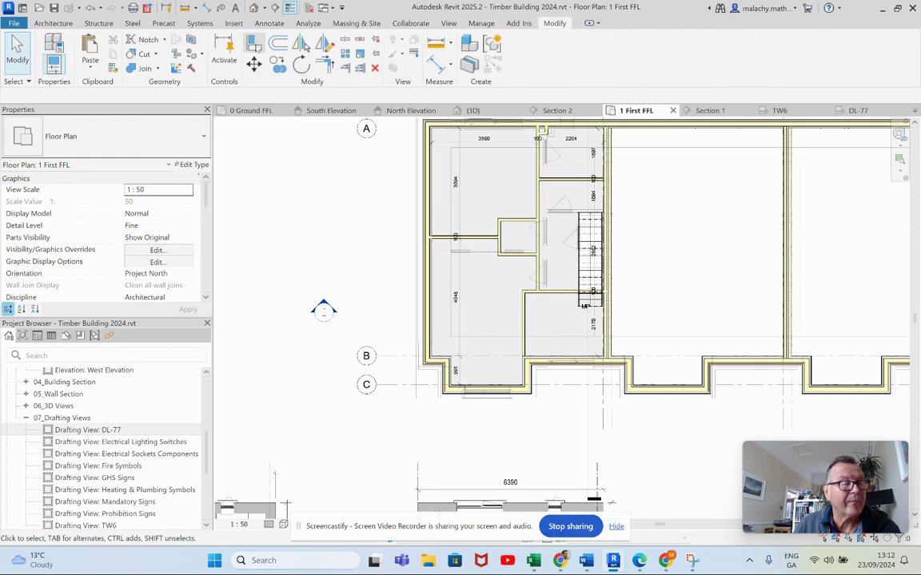
key(a)
key(l)
scroll(527, 352, up, 5)
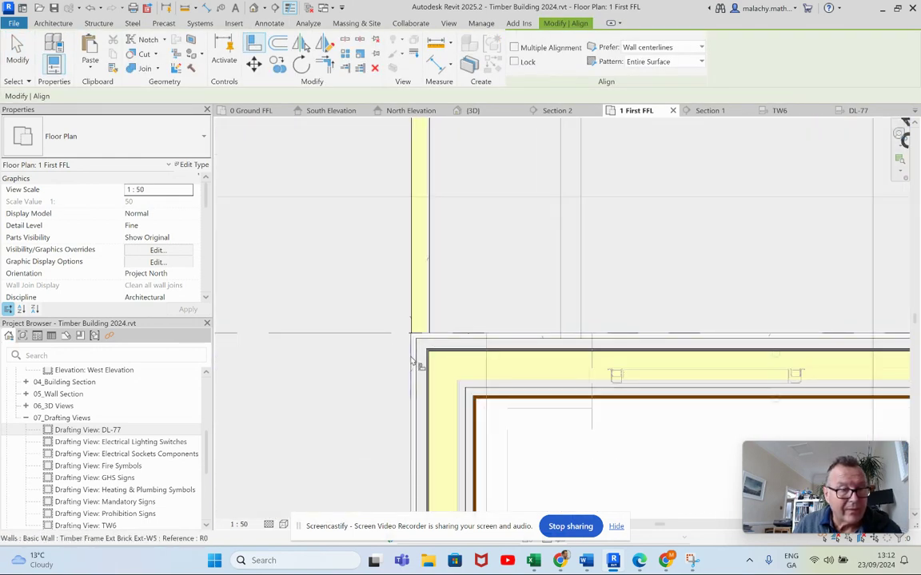
click(414, 361)
click(411, 323)
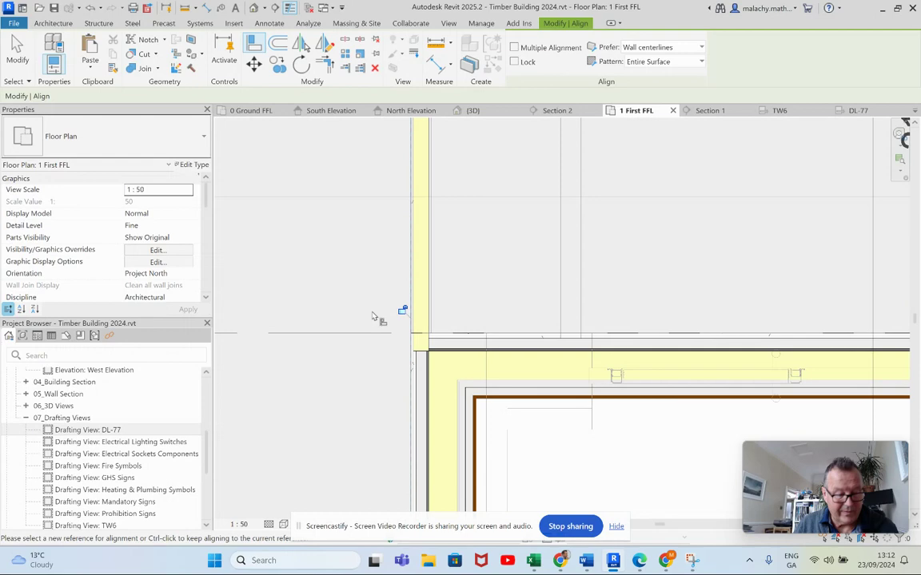
key(Escape)
key(Escape)
scroll(630, 311, down, 5)
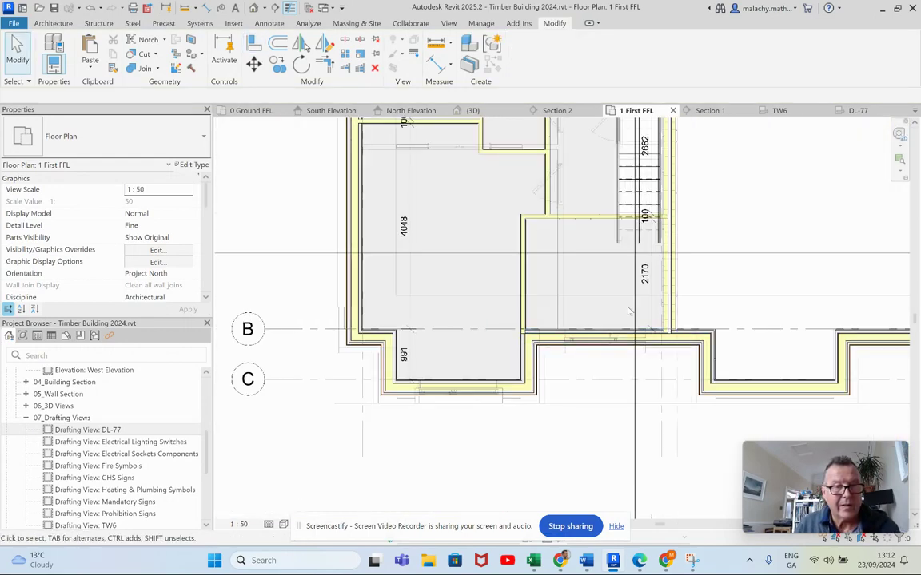
Dimension from the left wall across both partition faces to the party wall, giving 3111 | 100 | 2683
click(53, 22)
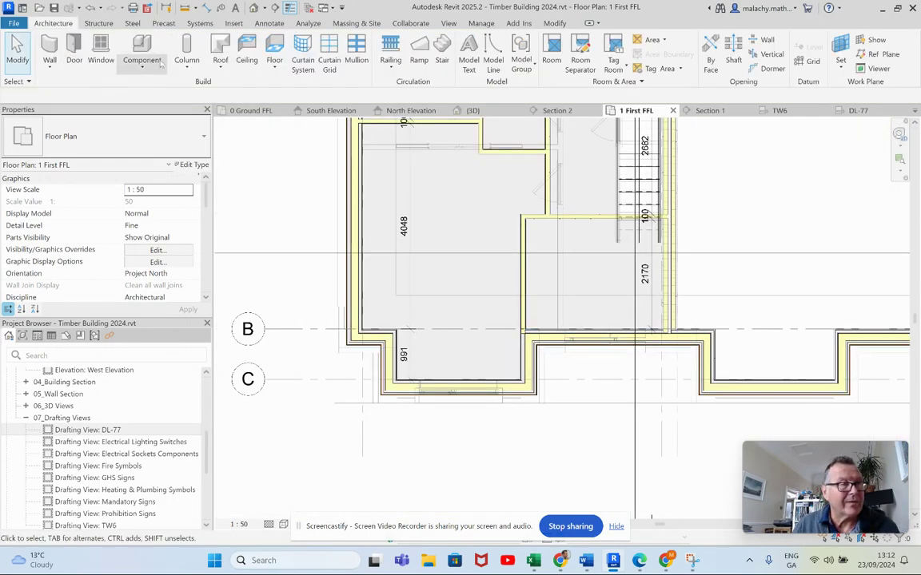
click(270, 24)
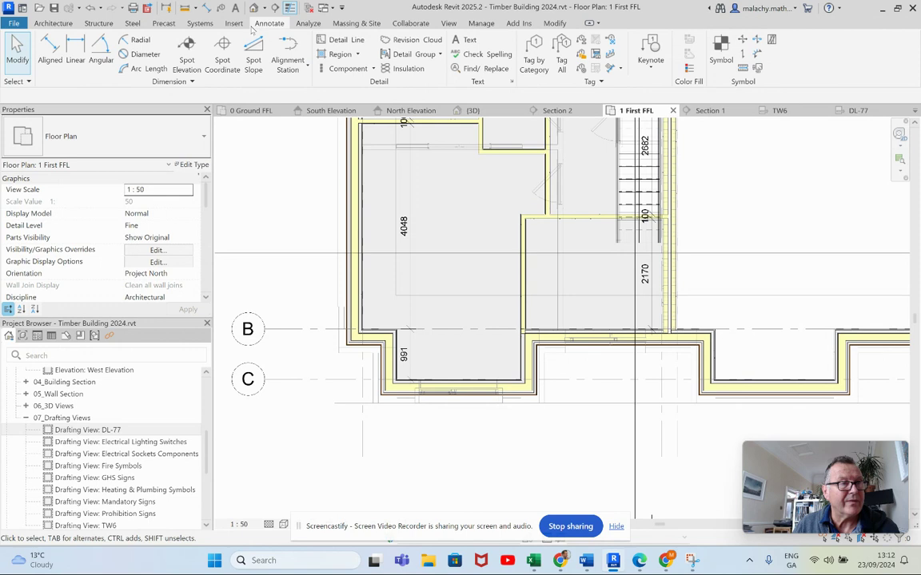
click(50, 59)
click(381, 318)
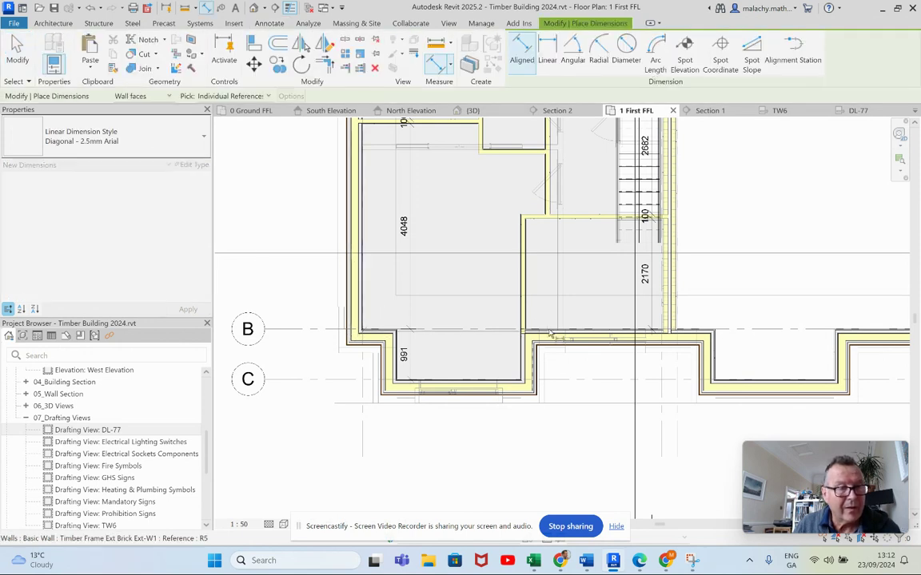
click(524, 313)
click(528, 313)
click(664, 318)
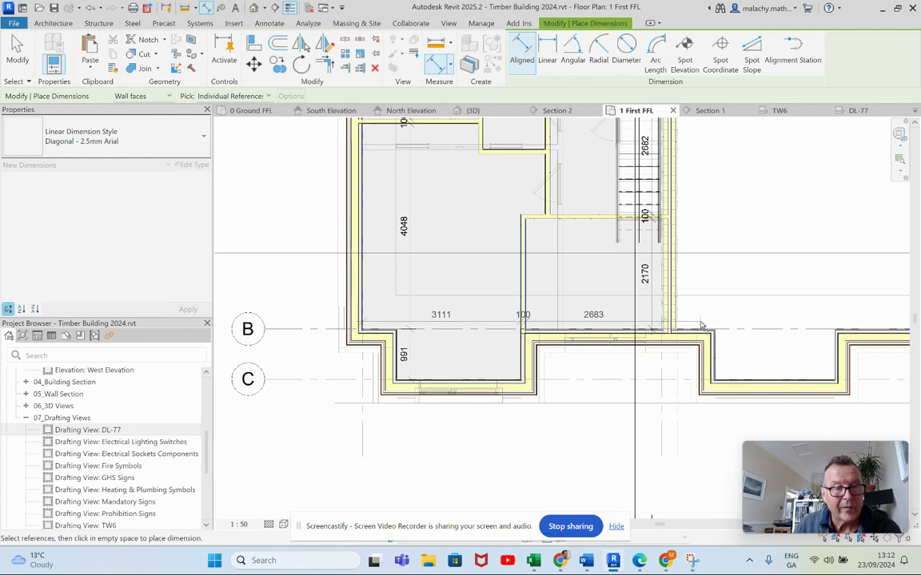
click(698, 318)
Finish dimensioning and pan and zoom the plan against the PDF underlay below
scroll(699, 312, down, 4)
middle_drag(699, 344, 660, 256)
scroll(636, 276, up, 4)
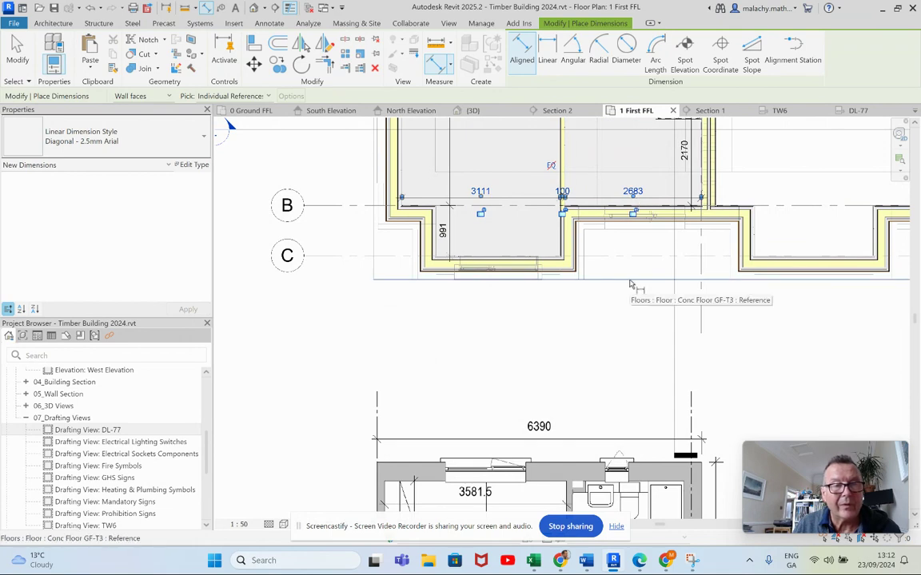
scroll(630, 284, down, 4)
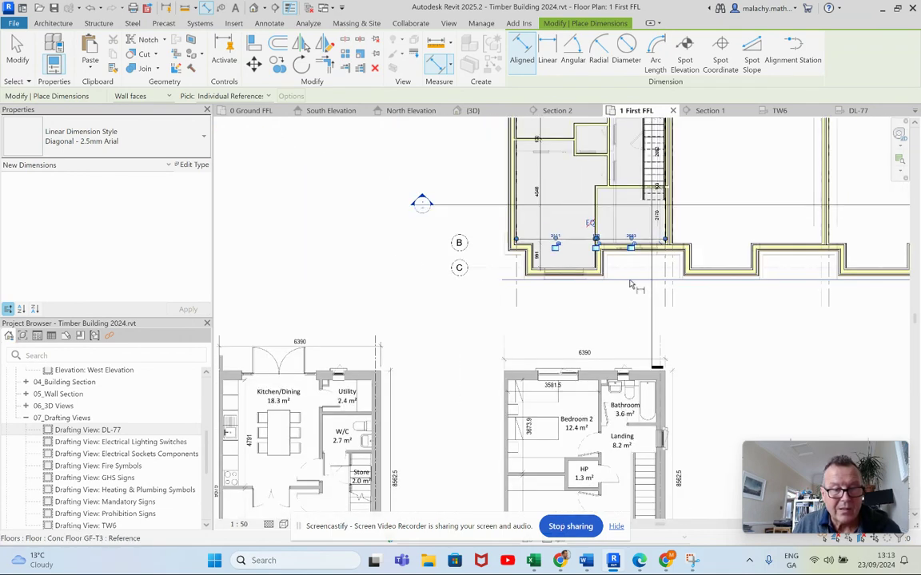
scroll(630, 288, down, 2)
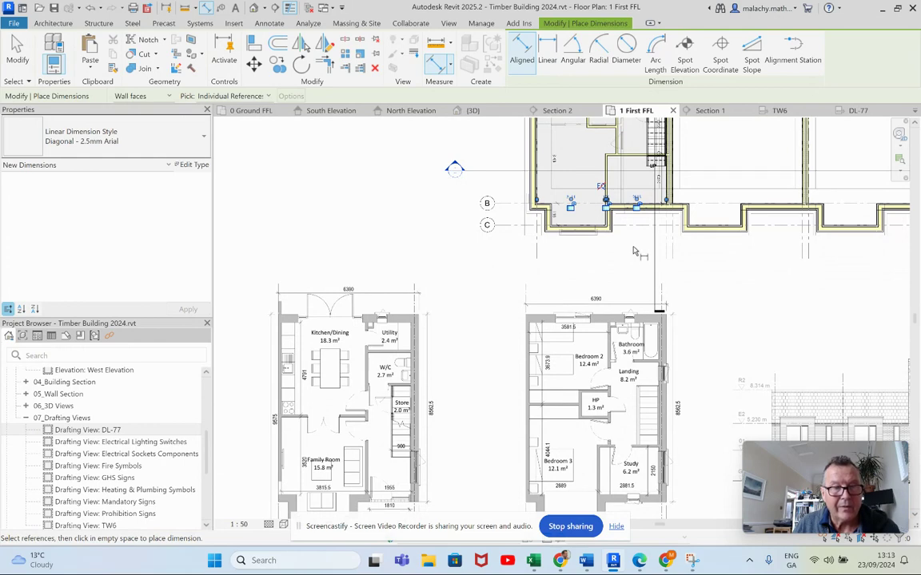
scroll(580, 208, up, 4)
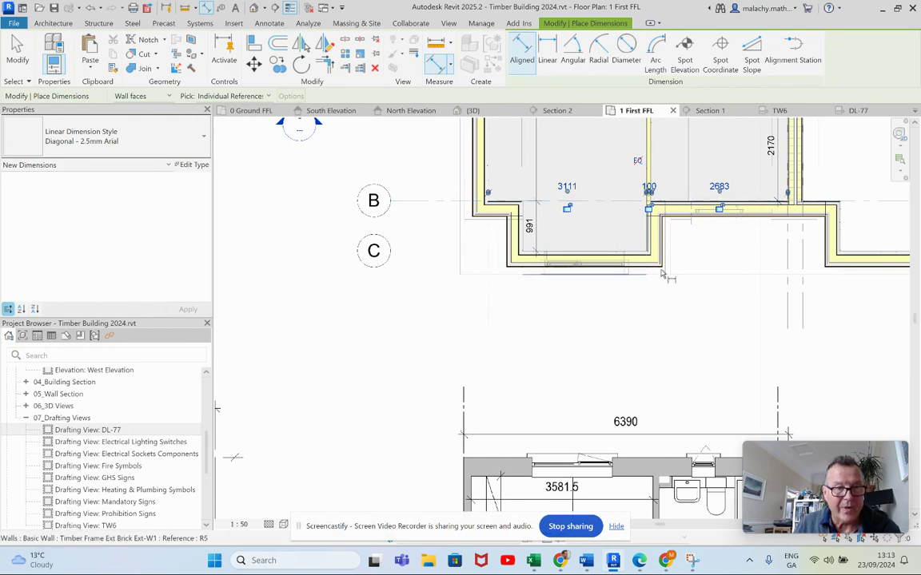
scroll(641, 373, down, 3)
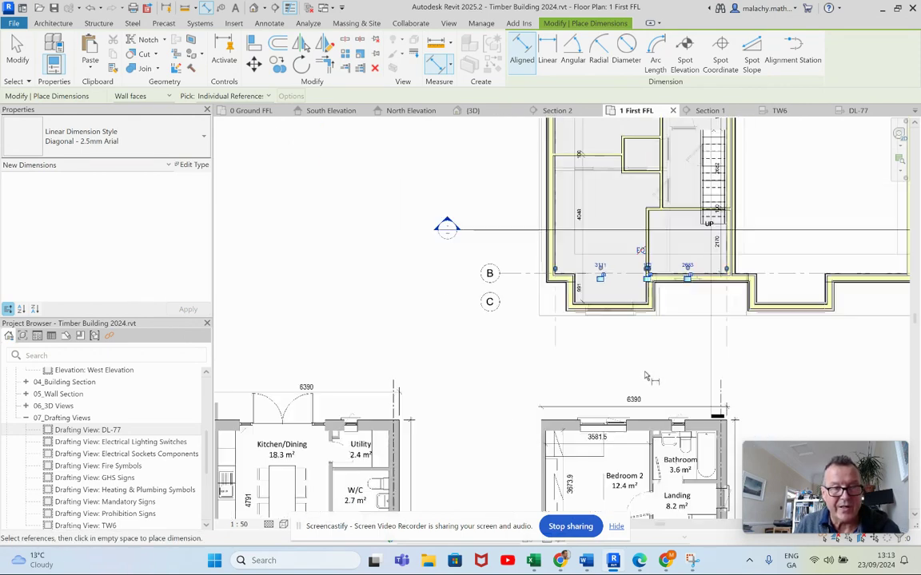
key(Escape)
key(Escape)
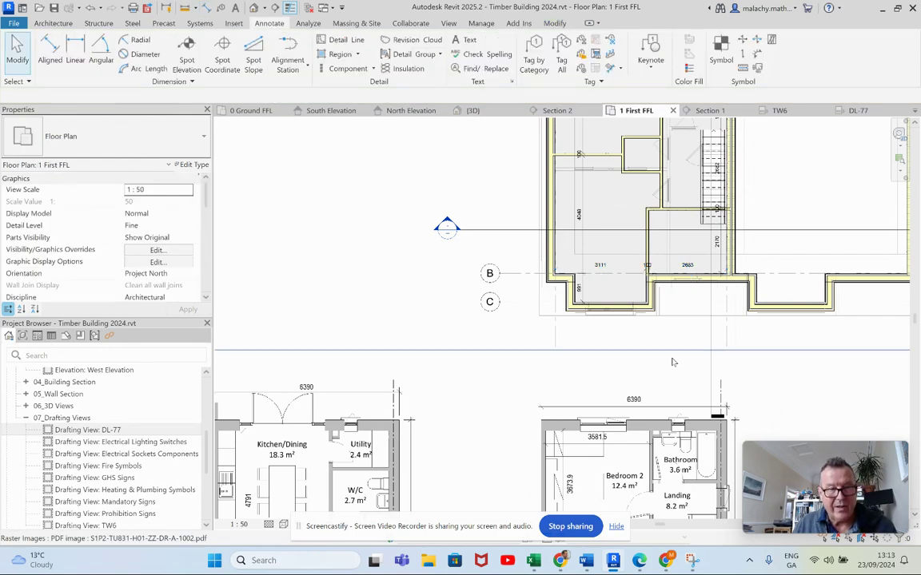
mouse_move(661, 353)
middle_down()
mouse_move(627, 282)
mouse_move(618, 167)
mouse_move(640, 402)
middle_up()
scroll(592, 252, up, 5)
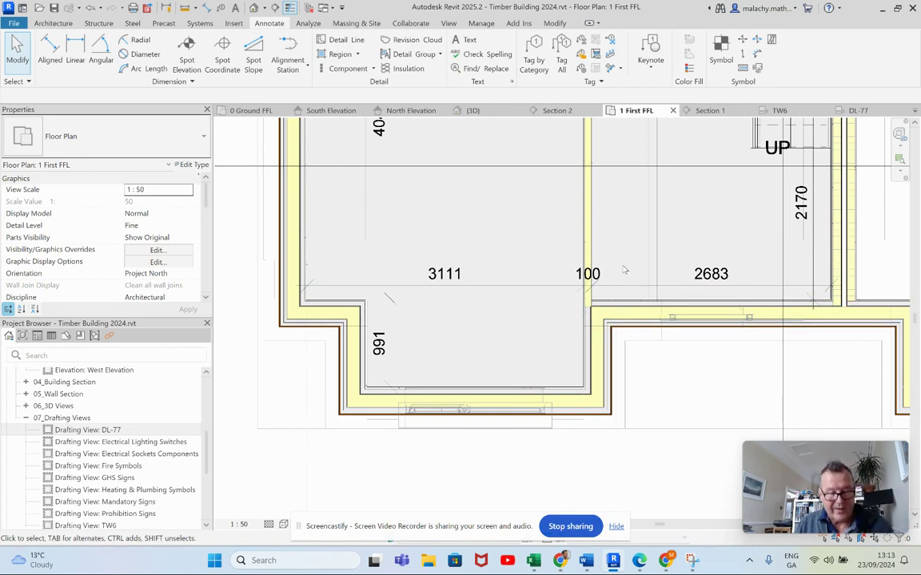
scroll(625, 270, down, 5)
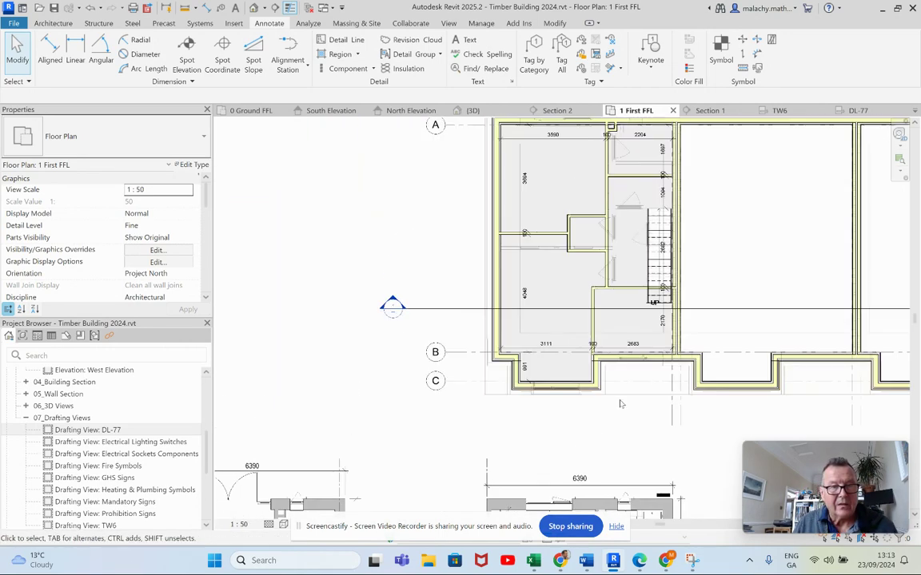
scroll(623, 402, up, 2)
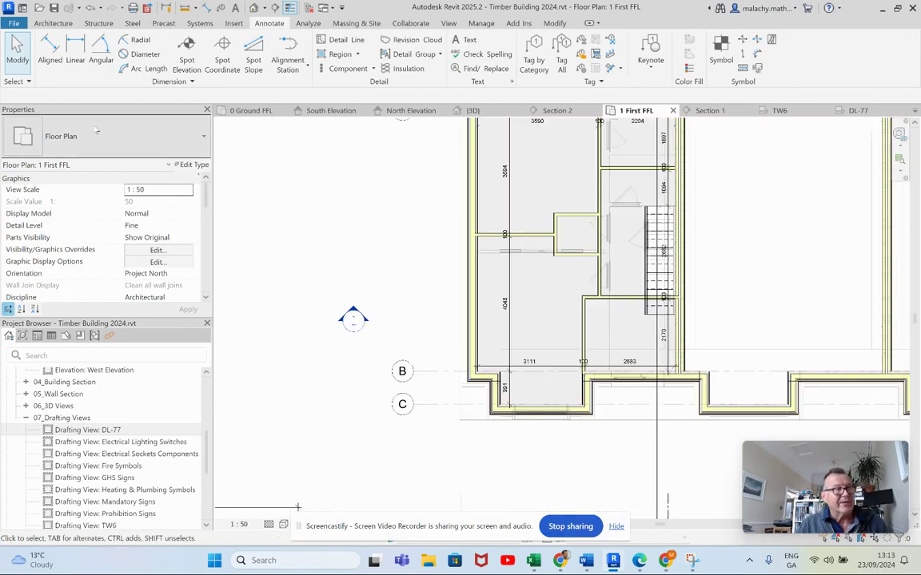
Select the IRM_FD_30_Plain_Type 1 726x2040 door type for placement
click(51, 23)
click(67, 54)
click(184, 143)
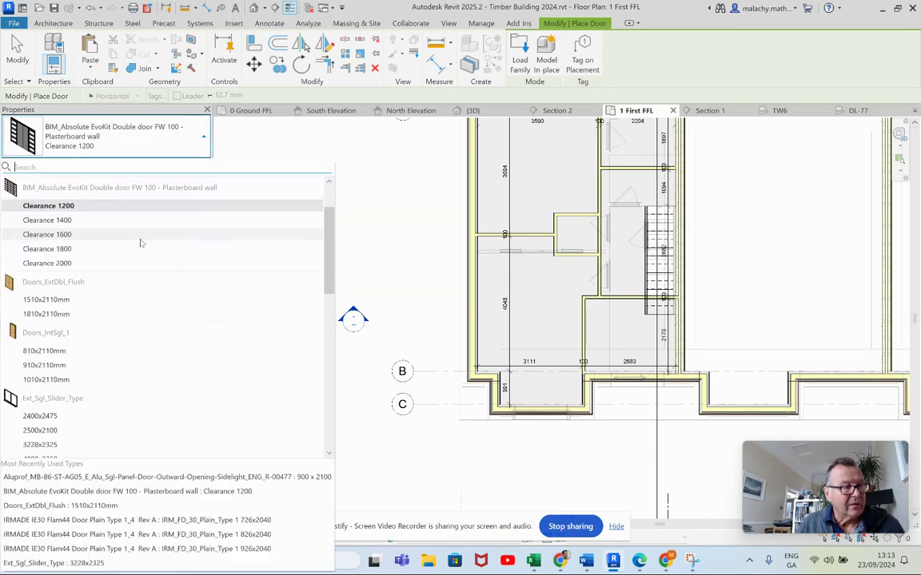
scroll(107, 351, down, 8)
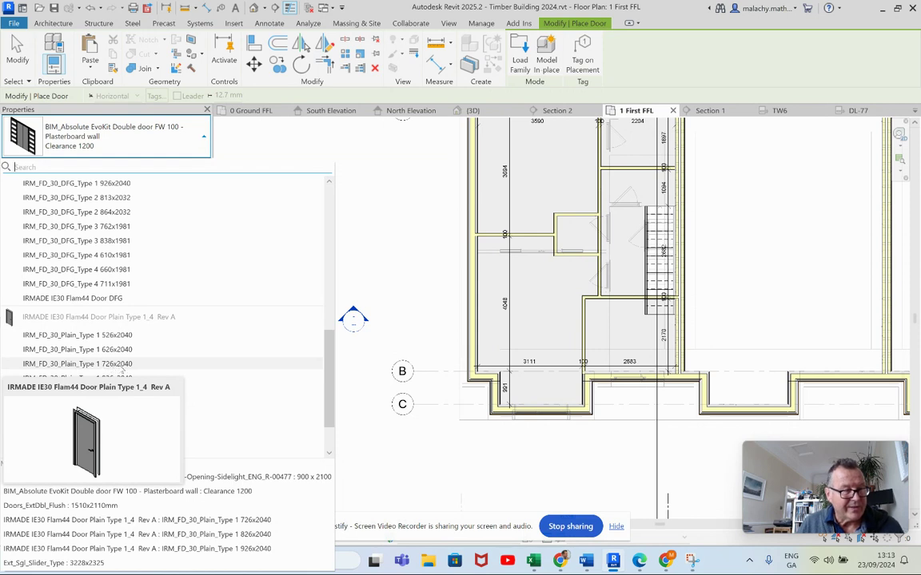
click(123, 365)
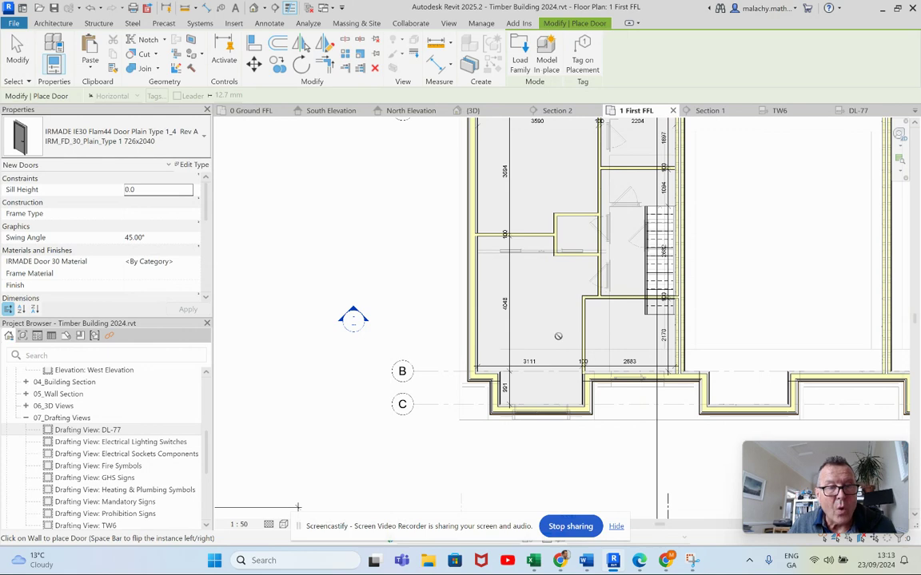
Place five doors in the landing partitions and upper corridor wall beside the stair
scroll(605, 327, down, 2)
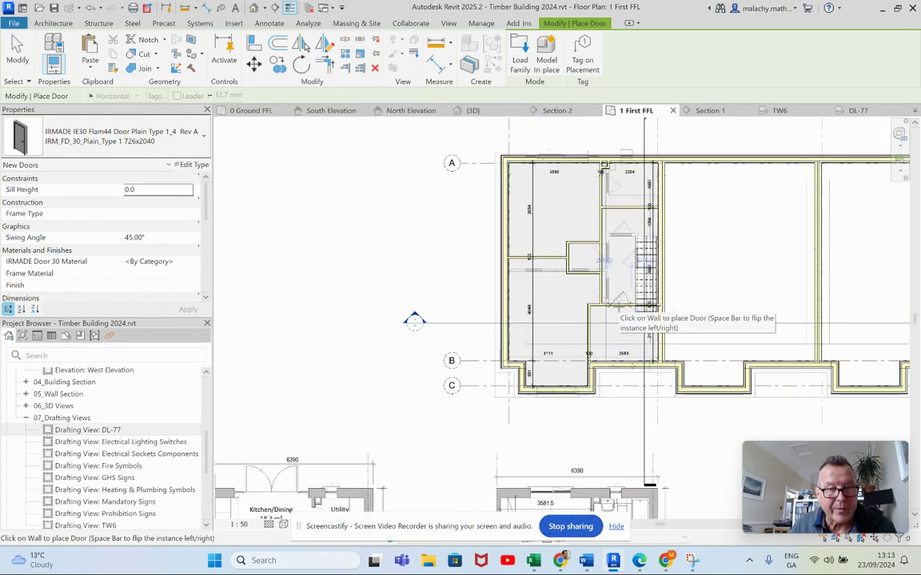
scroll(617, 307, down, 2)
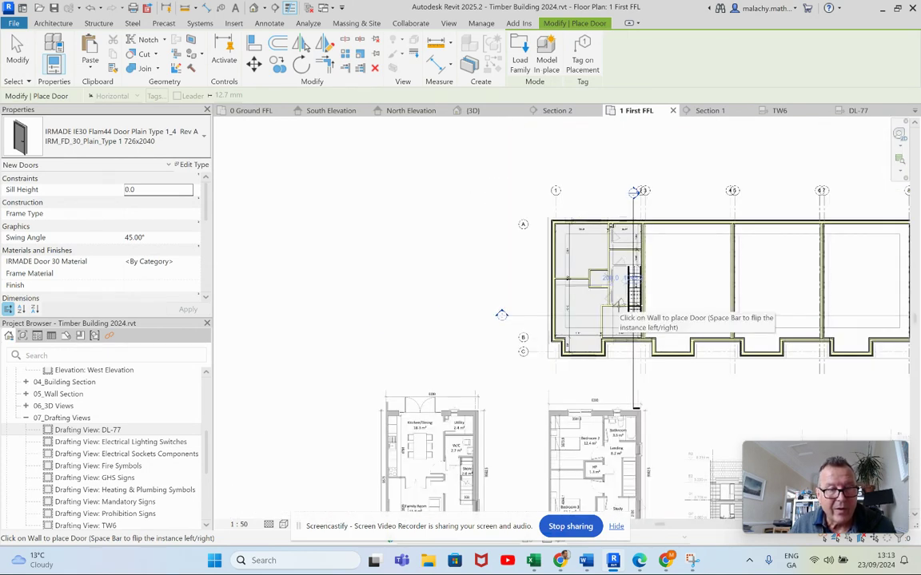
scroll(619, 306, up, 3)
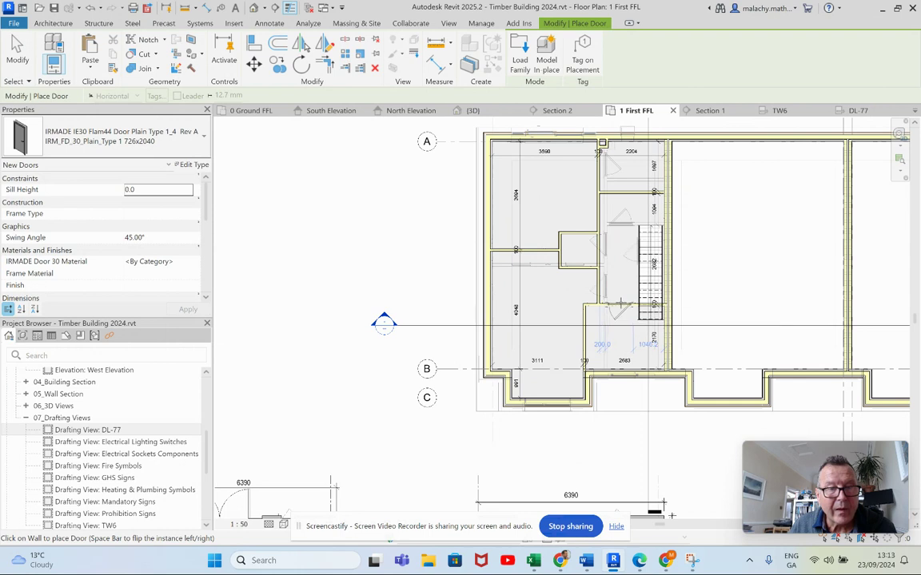
click(605, 254)
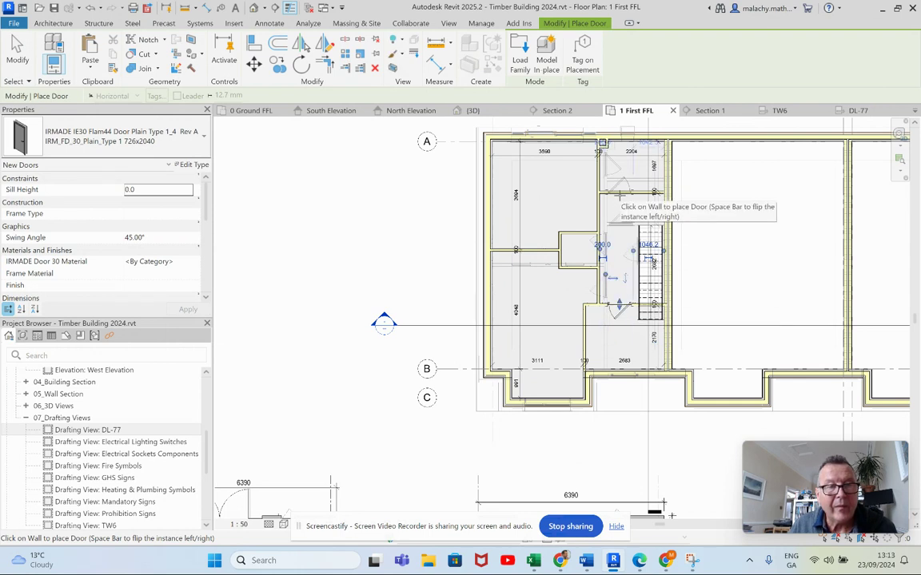
click(618, 192)
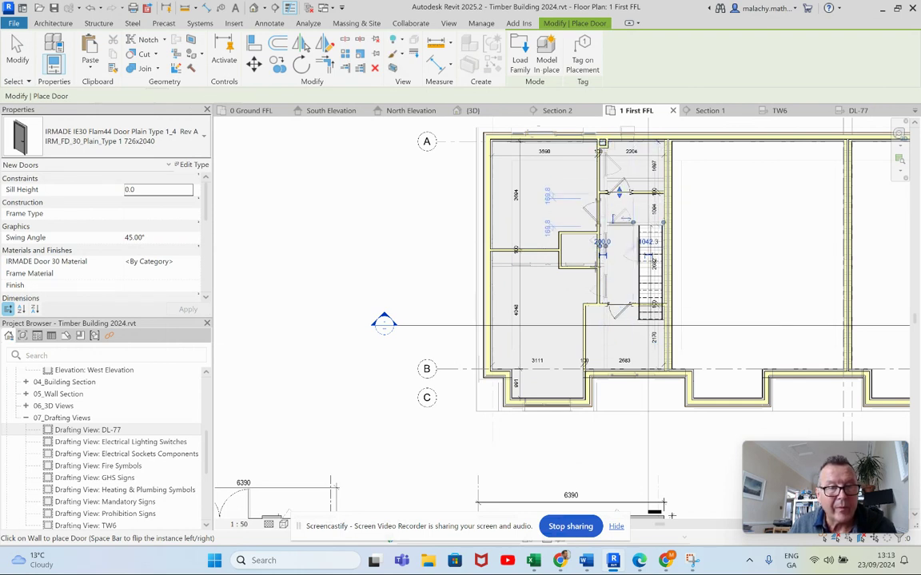
click(595, 212)
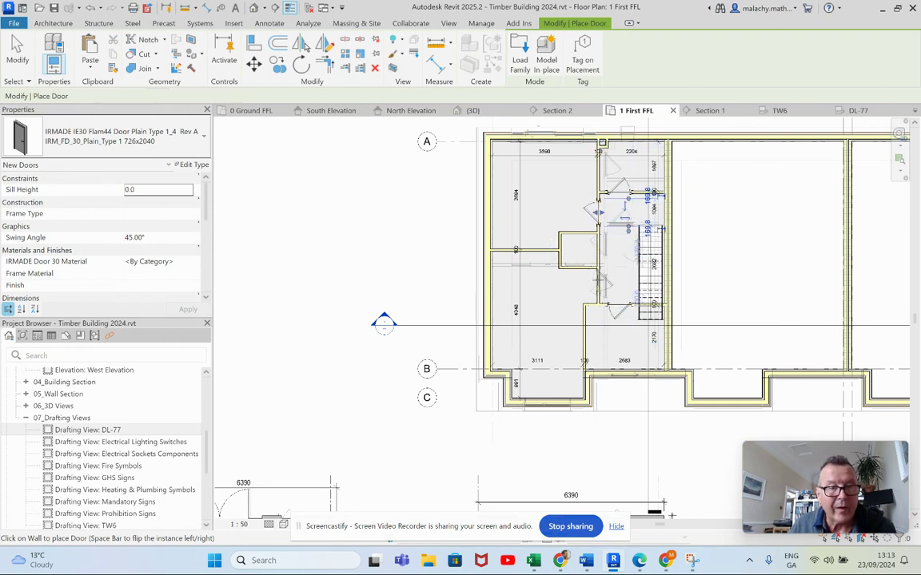
click(601, 281)
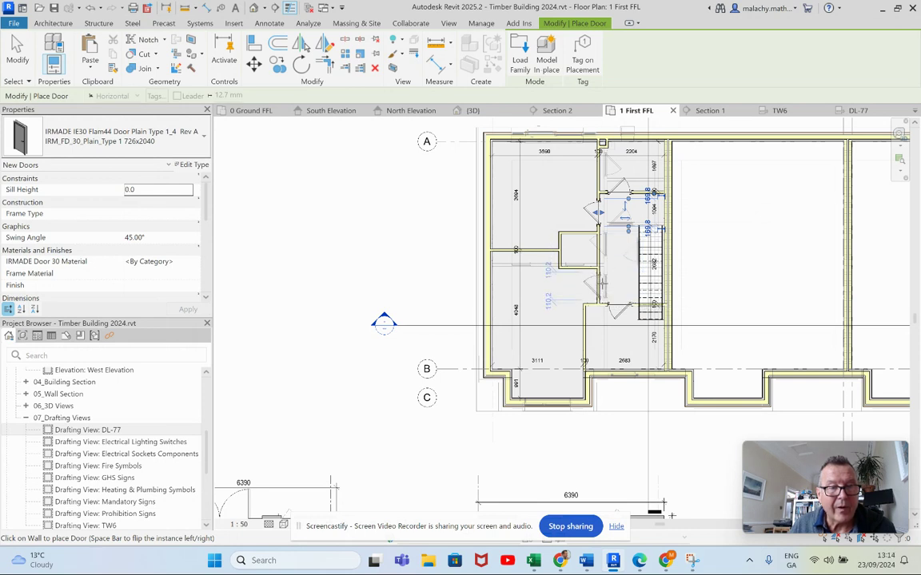
click(599, 250)
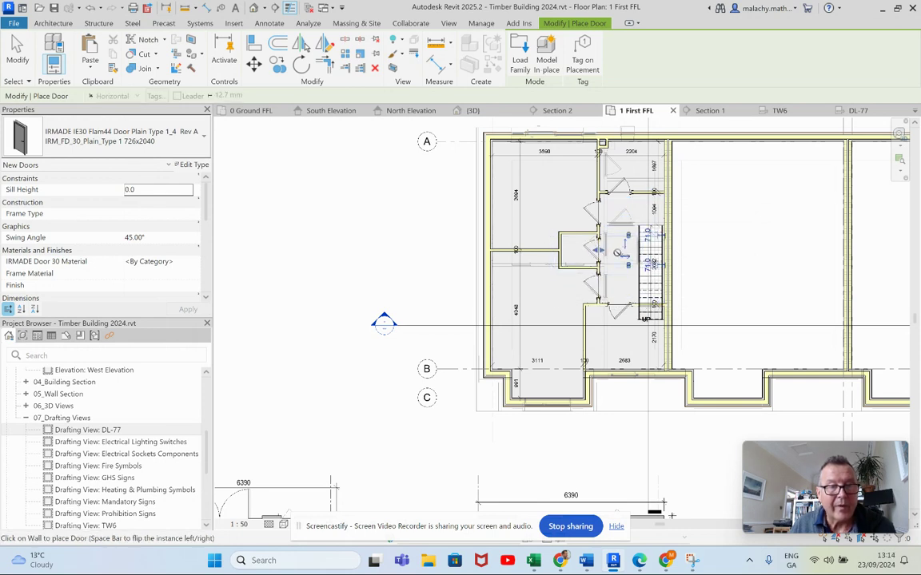
key(Escape)
key(Escape)
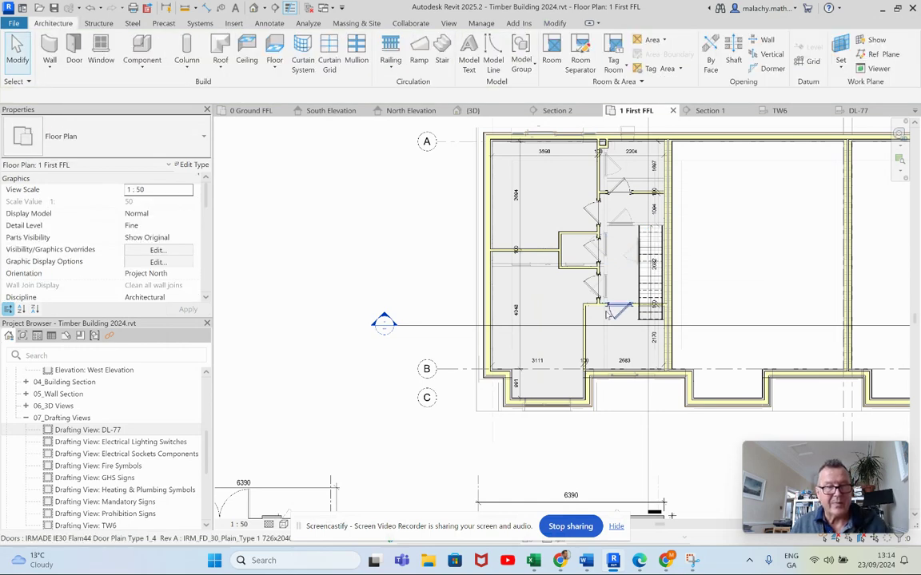
Pan and zoom to re-centre the first-floor plan in the view
scroll(617, 303, down, 2)
middle_drag(663, 347, 603, 254)
scroll(563, 256, up, 3)
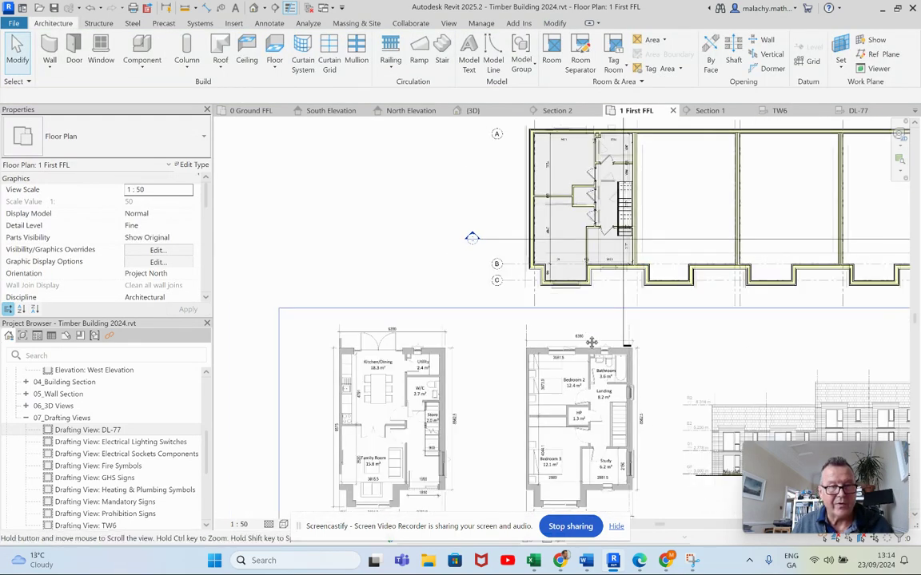
middle_drag(354, 255, 345, 287)
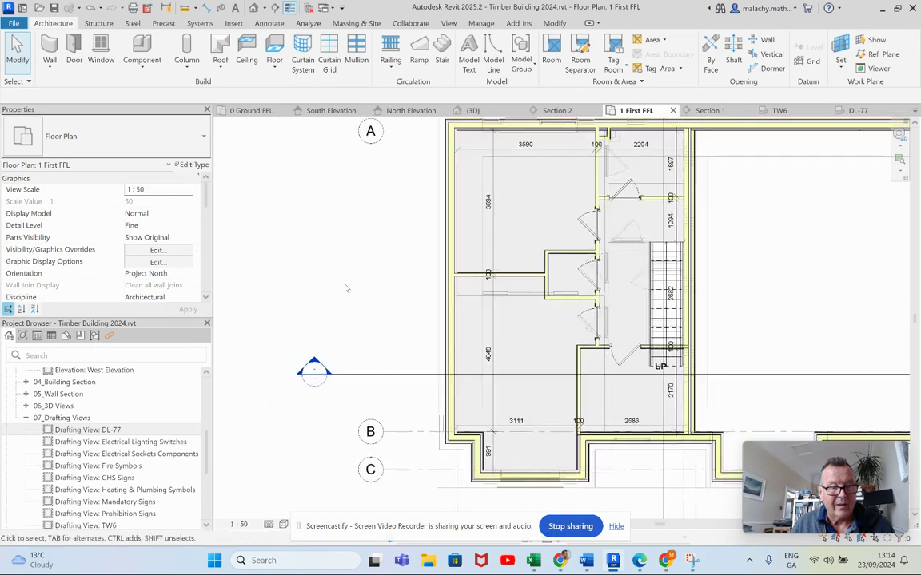
scroll(345, 287, down, 1)
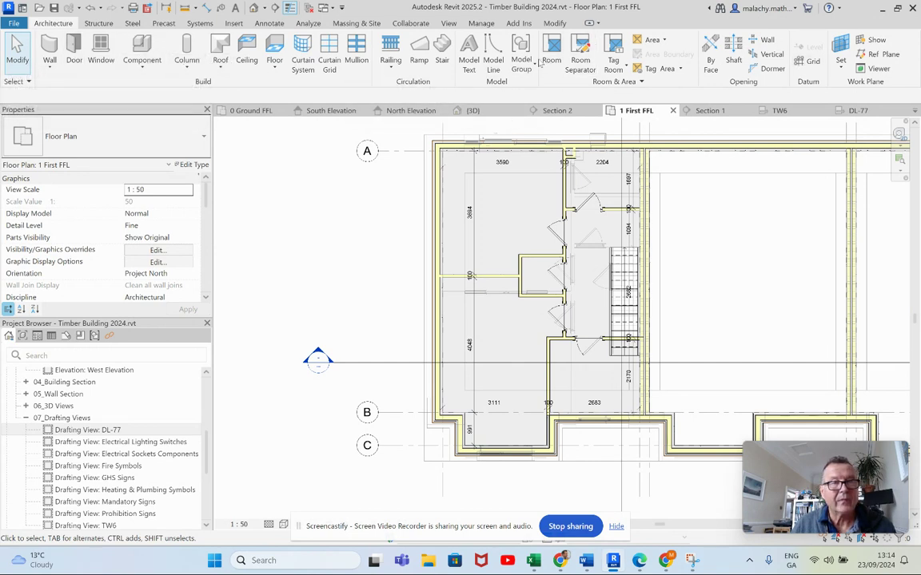
Place tagged rooms in the six first-floor spaces, including the stair landing and both bedrooms
click(551, 50)
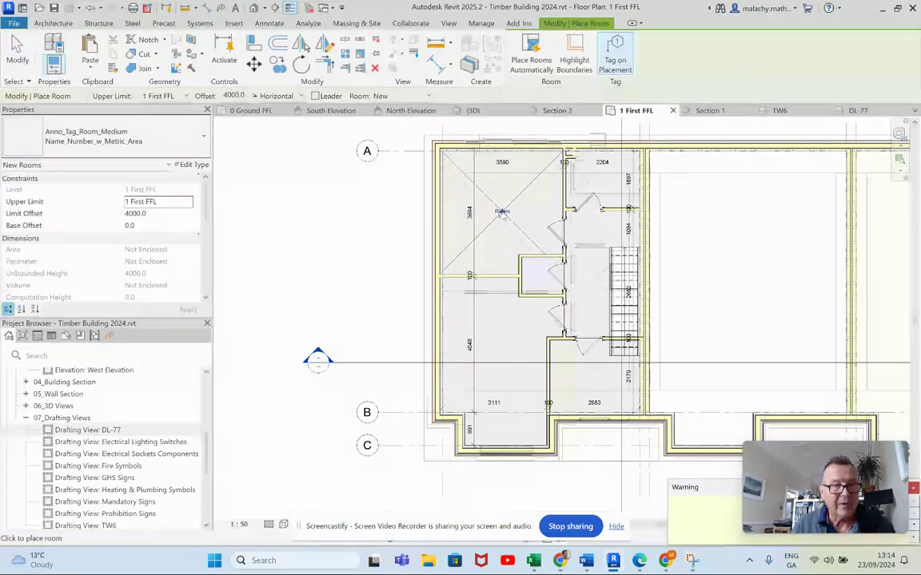
click(502, 211)
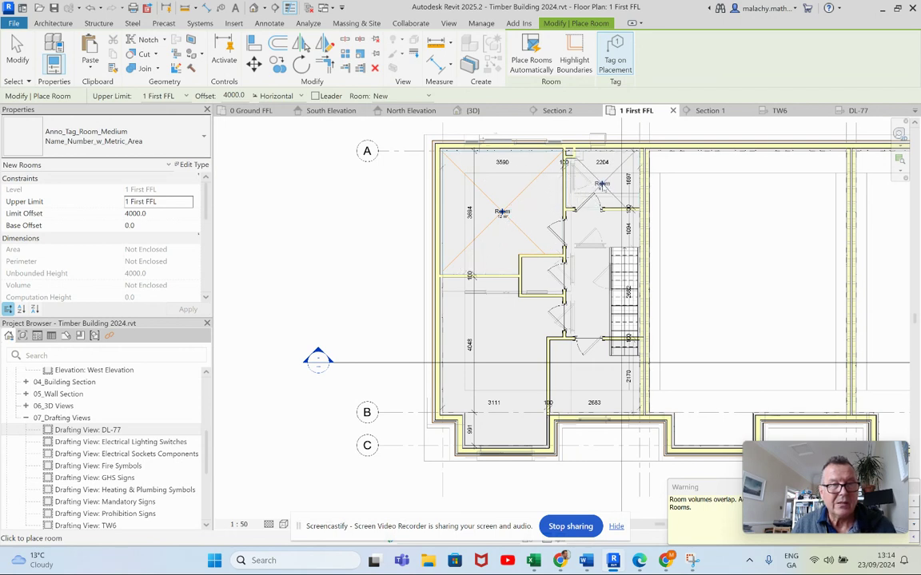
click(606, 183)
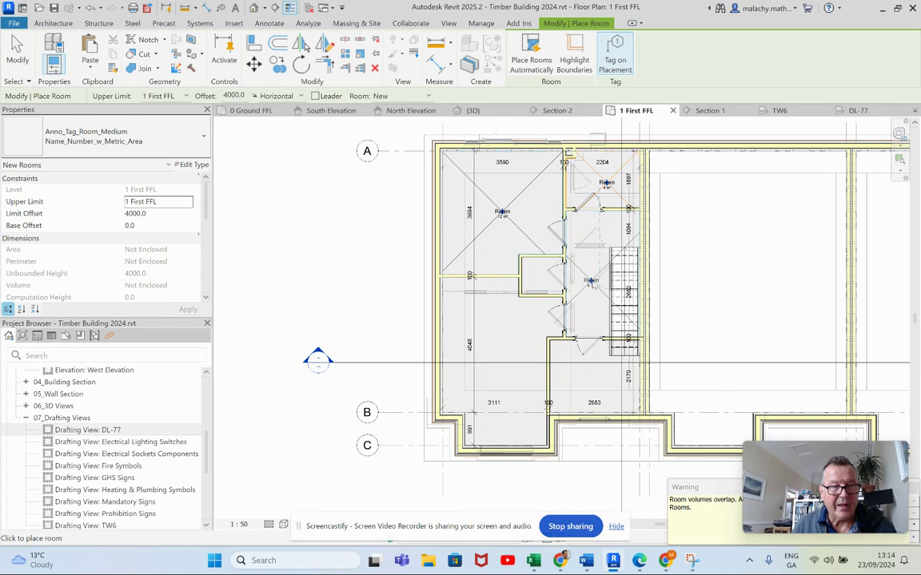
click(590, 280)
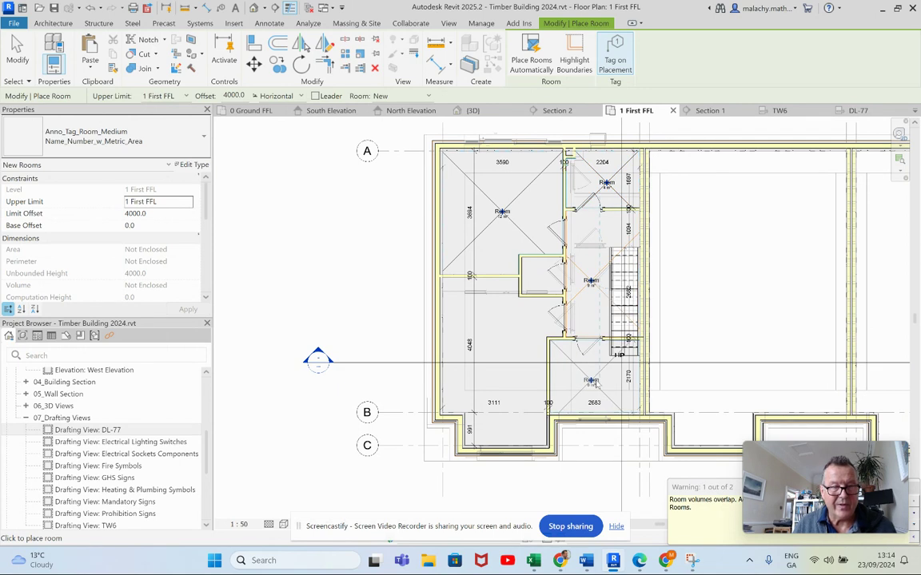
click(591, 381)
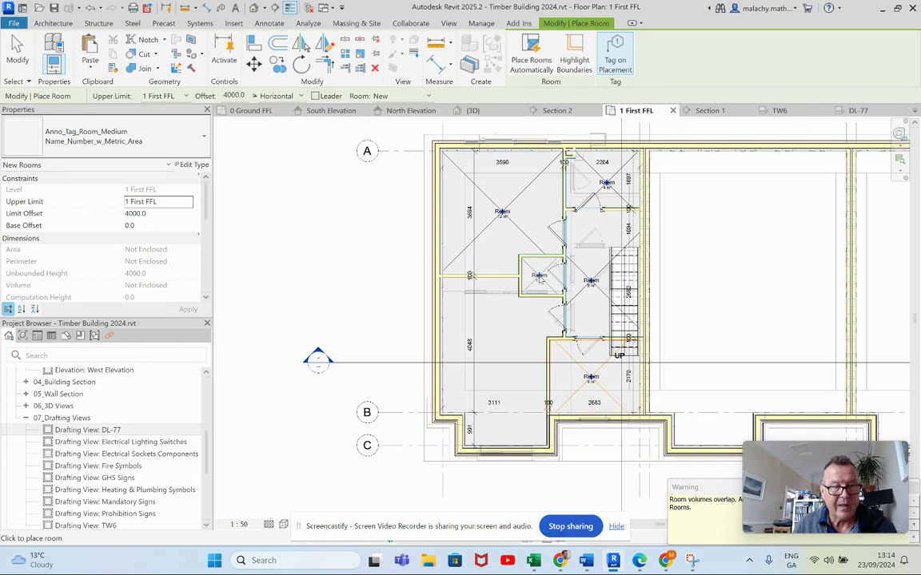
click(540, 278)
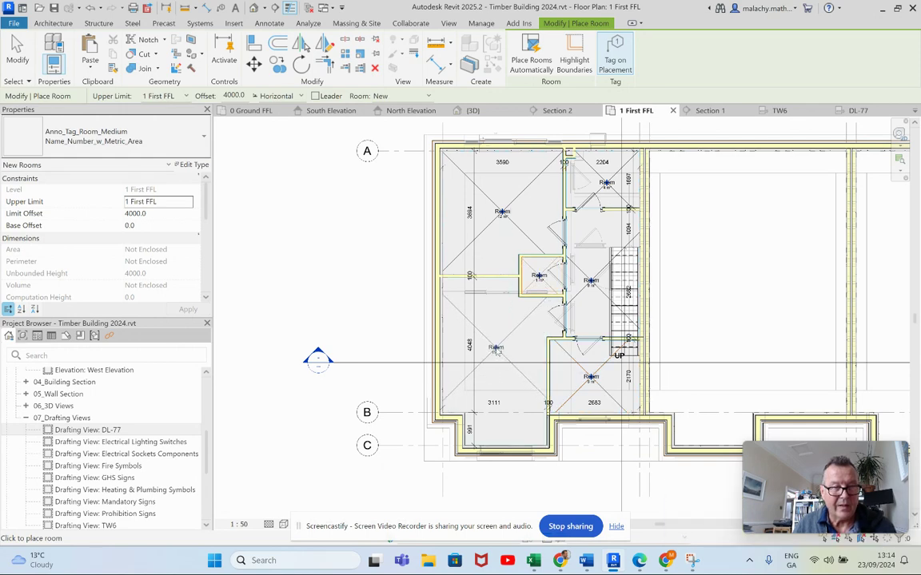
click(497, 351)
key(Escape)
key(Escape)
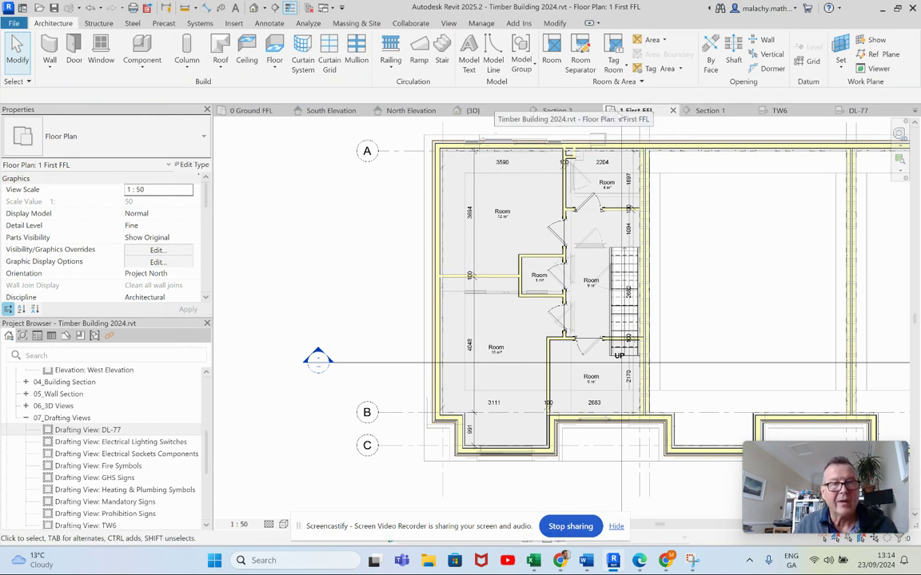
In Section 2, raise the crop region's top edge to reveal the upper floor
click(558, 111)
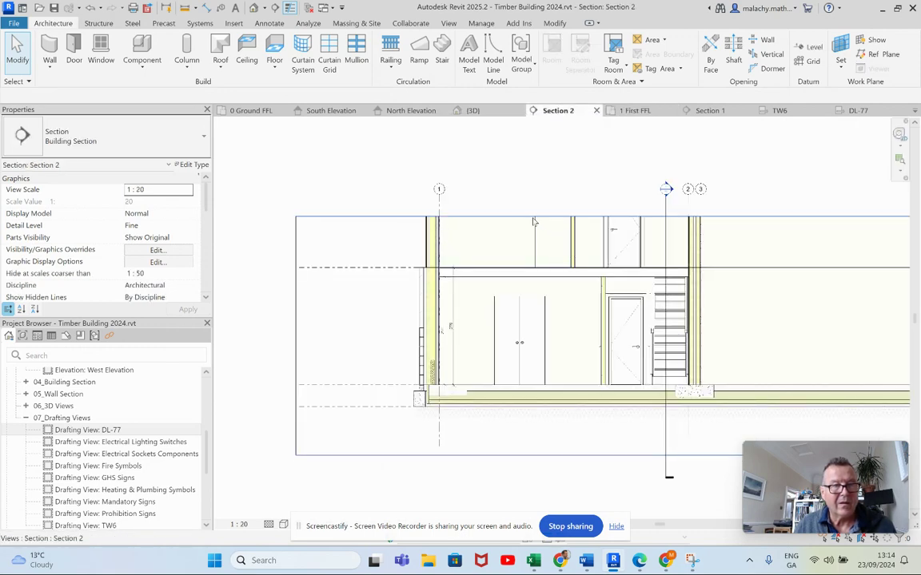
click(566, 306)
middle_drag(785, 221, 692, 346)
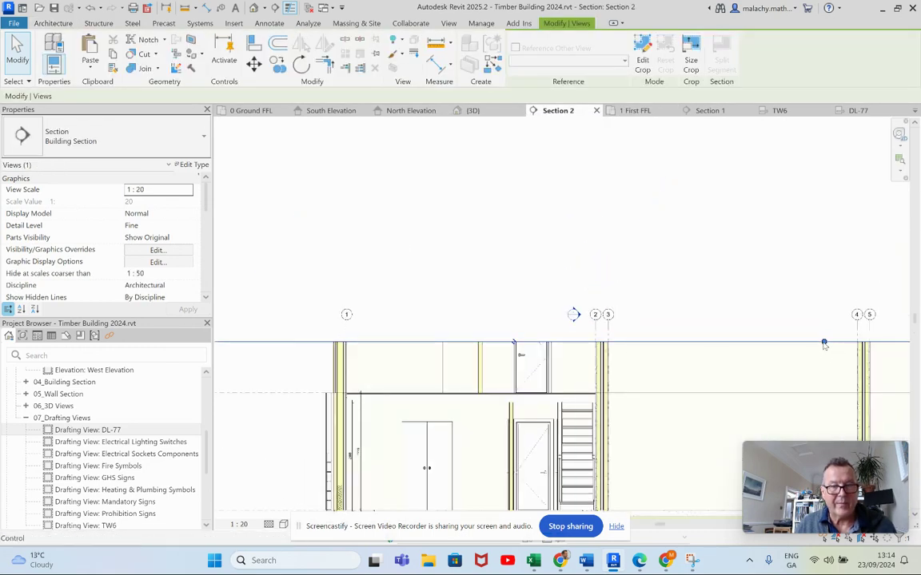
drag(824, 342, 824, 121)
Zoom in and out on the section to inspect the floor junction and stair
scroll(668, 284, down, 3)
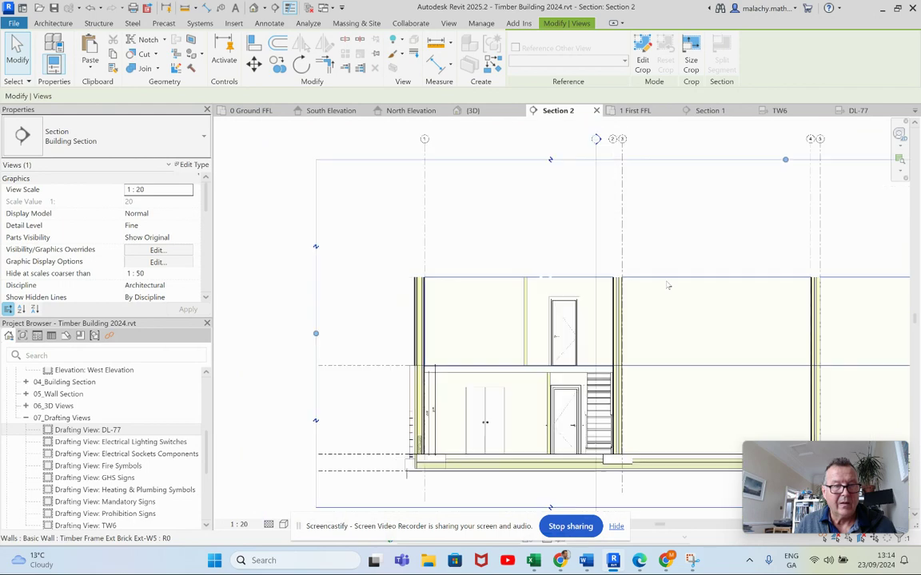
scroll(717, 242, up, 2)
scroll(541, 273, up, 3)
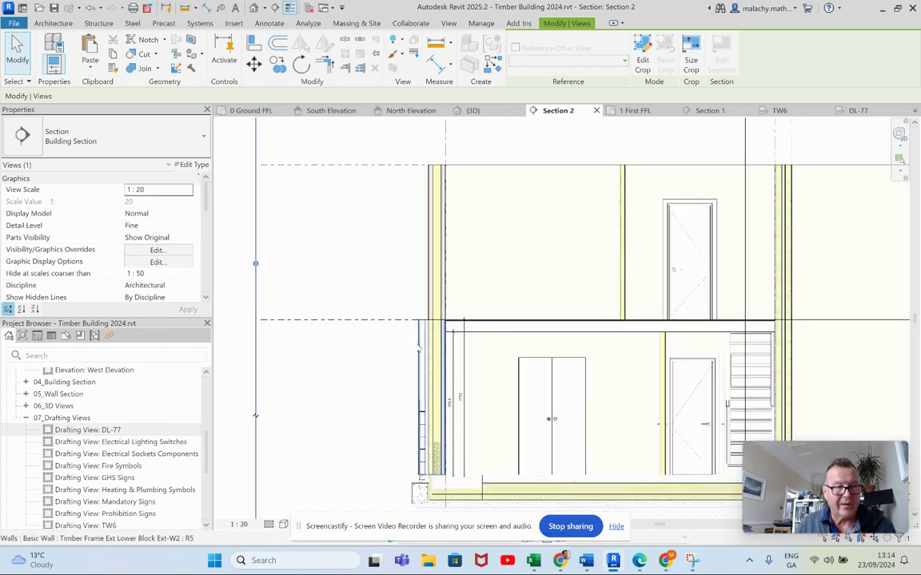
scroll(497, 278, up, 4)
scroll(497, 278, down, 3)
scroll(527, 281, down, 4)
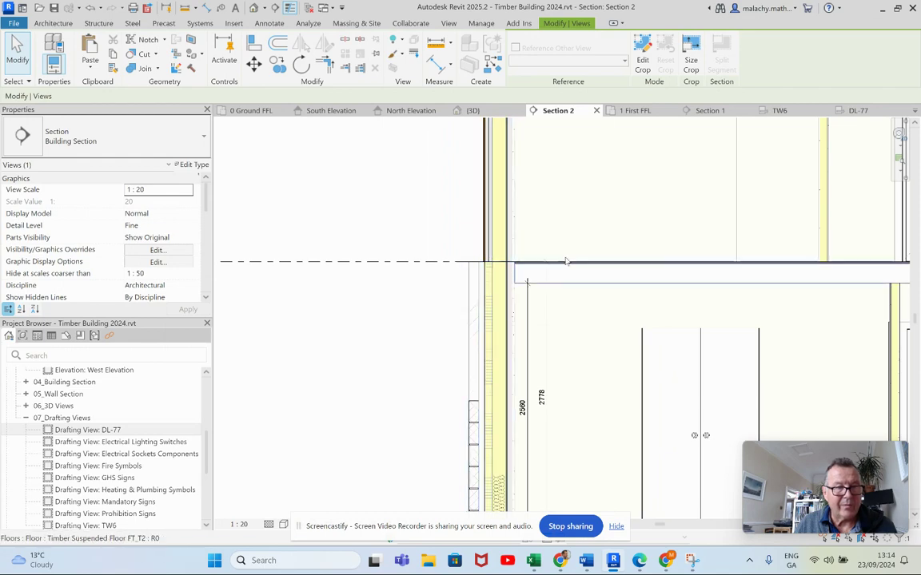